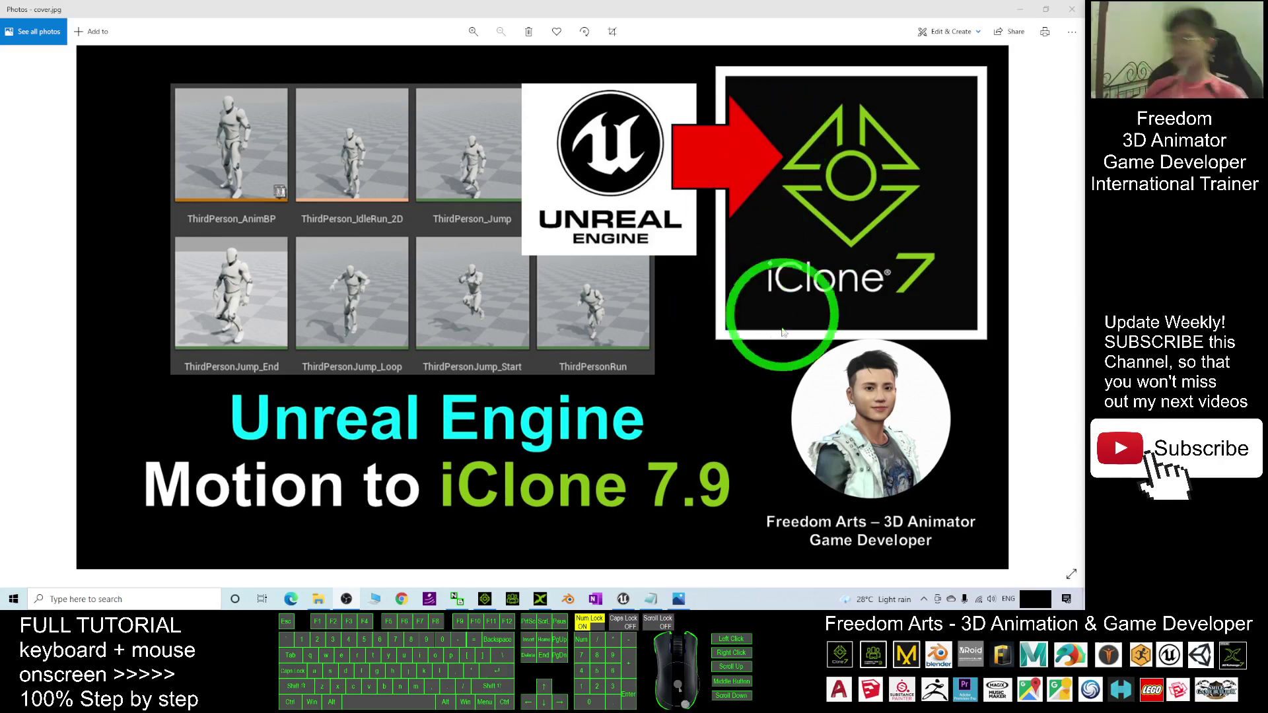
# - Open Content > Mannequin > Character > Mesh in the Unreal Content Browser
pyautogui.click(624, 599)
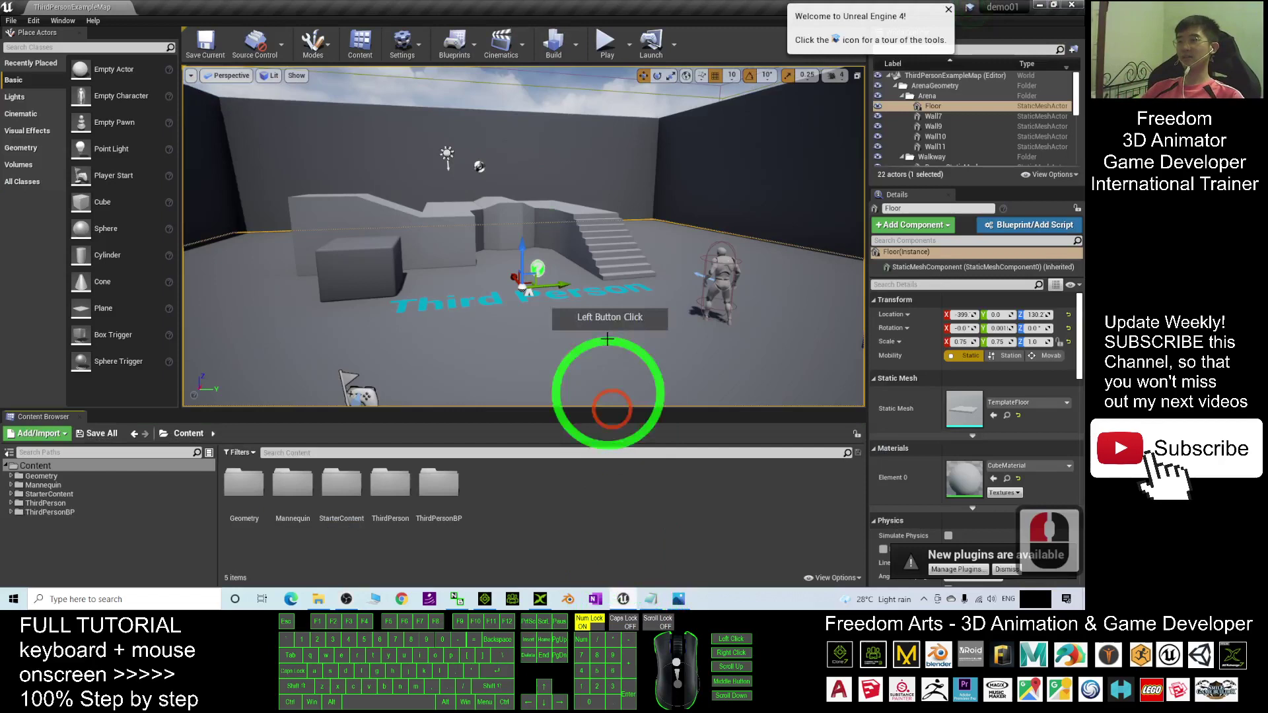
pyautogui.click(190, 433)
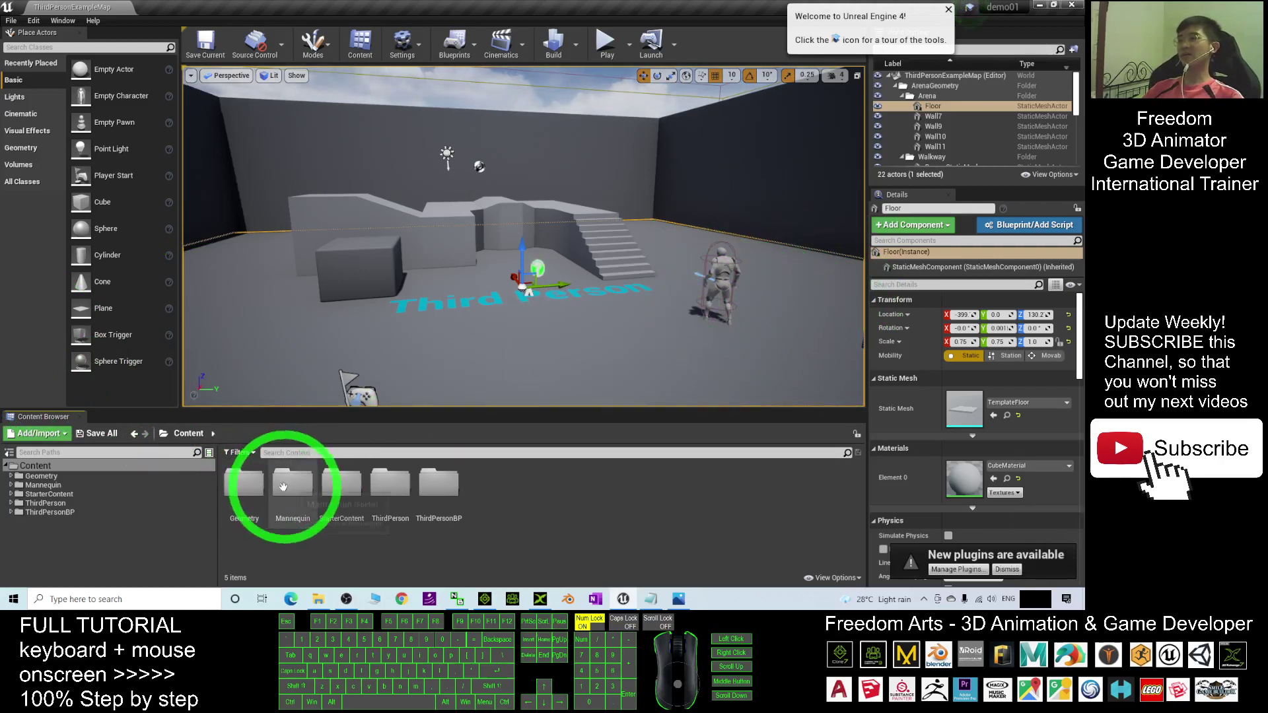
pyautogui.doubleClick(290, 486)
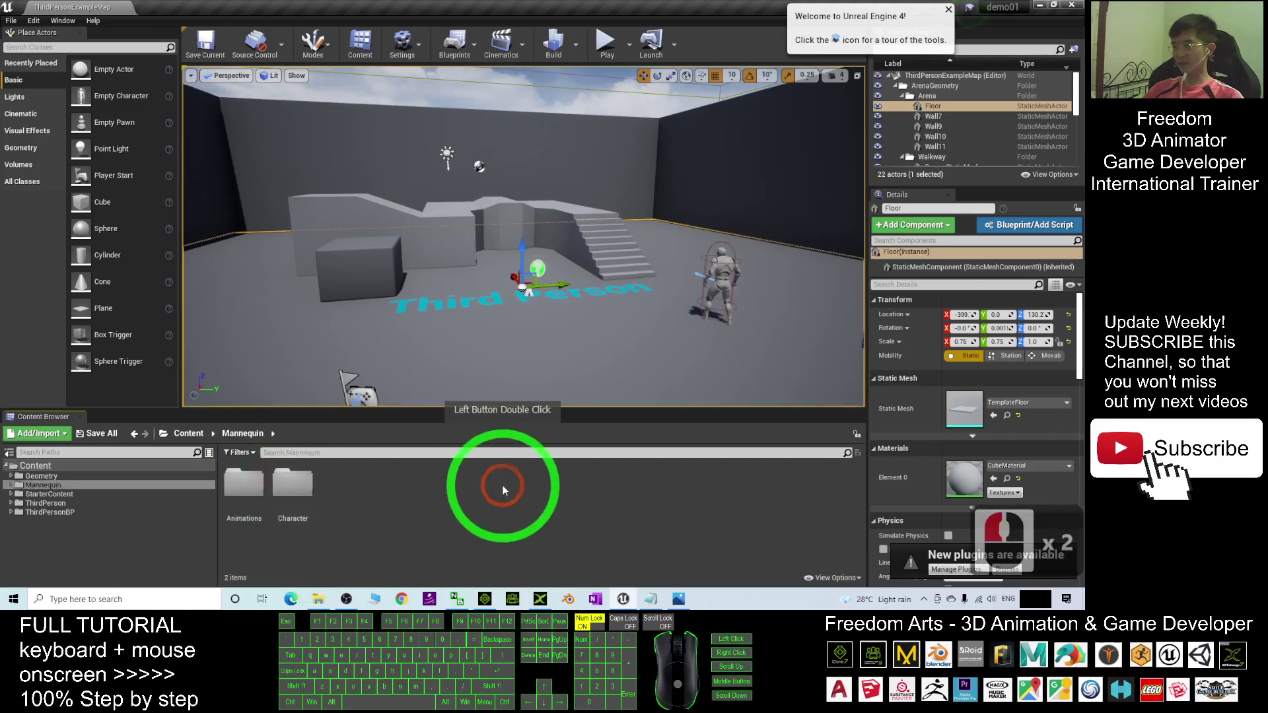
pyautogui.doubleClick(291, 484)
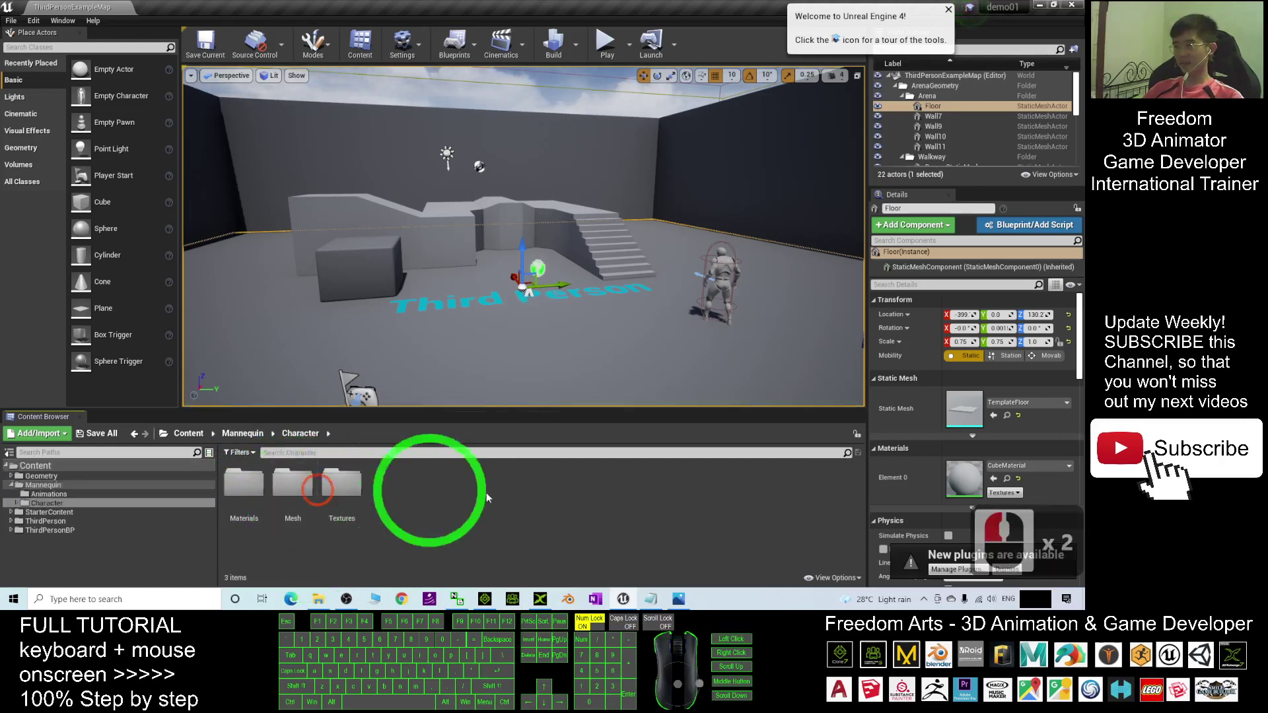
pyautogui.doubleClick(293, 487)
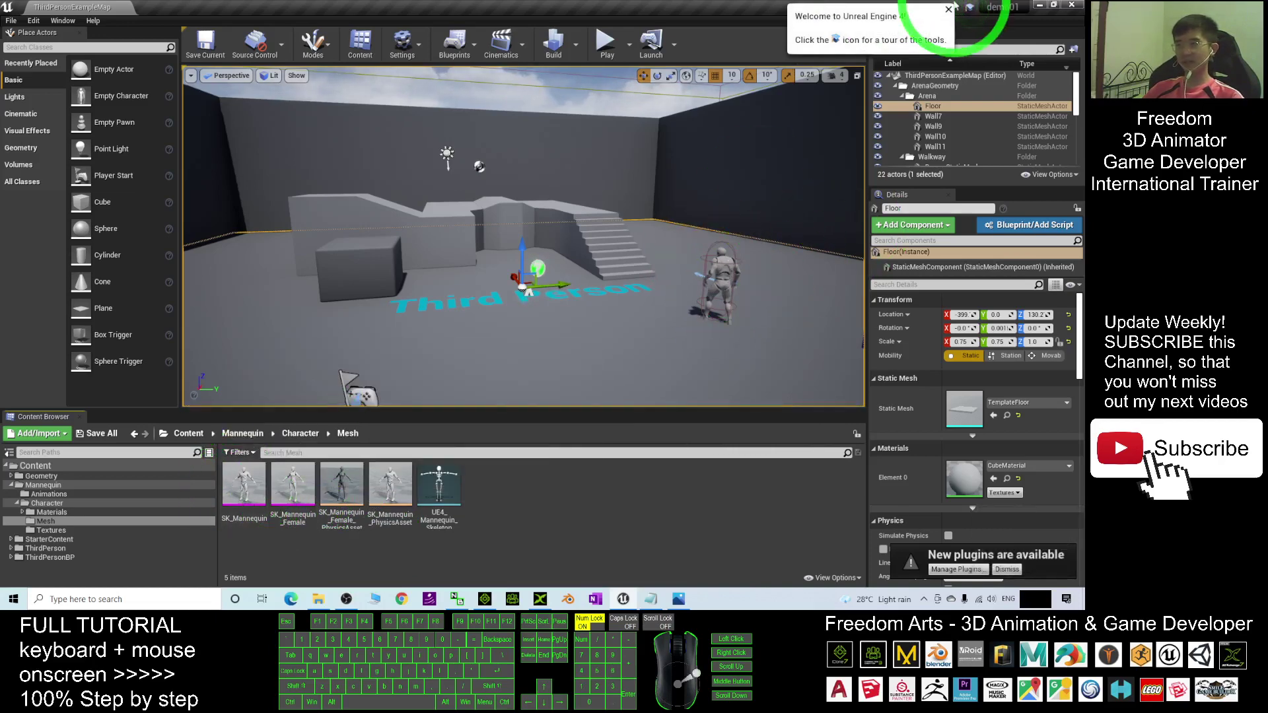
# - Minimize Unreal, the thumbnail window, 3DXchange and iClone 7, then restore the Unreal editor
pyautogui.moveTo(660, 9); pyautogui.dragTo(1050, 5)
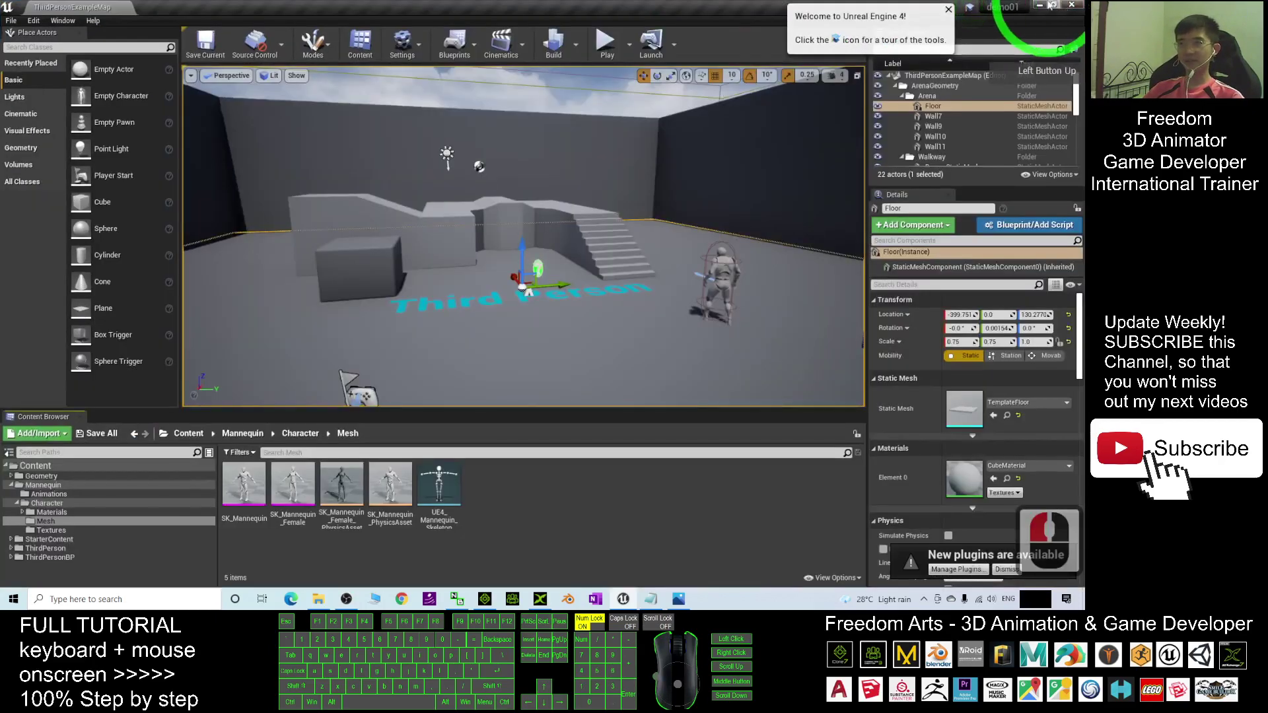
pyautogui.click(1039, 4)
pyautogui.click(1021, 6)
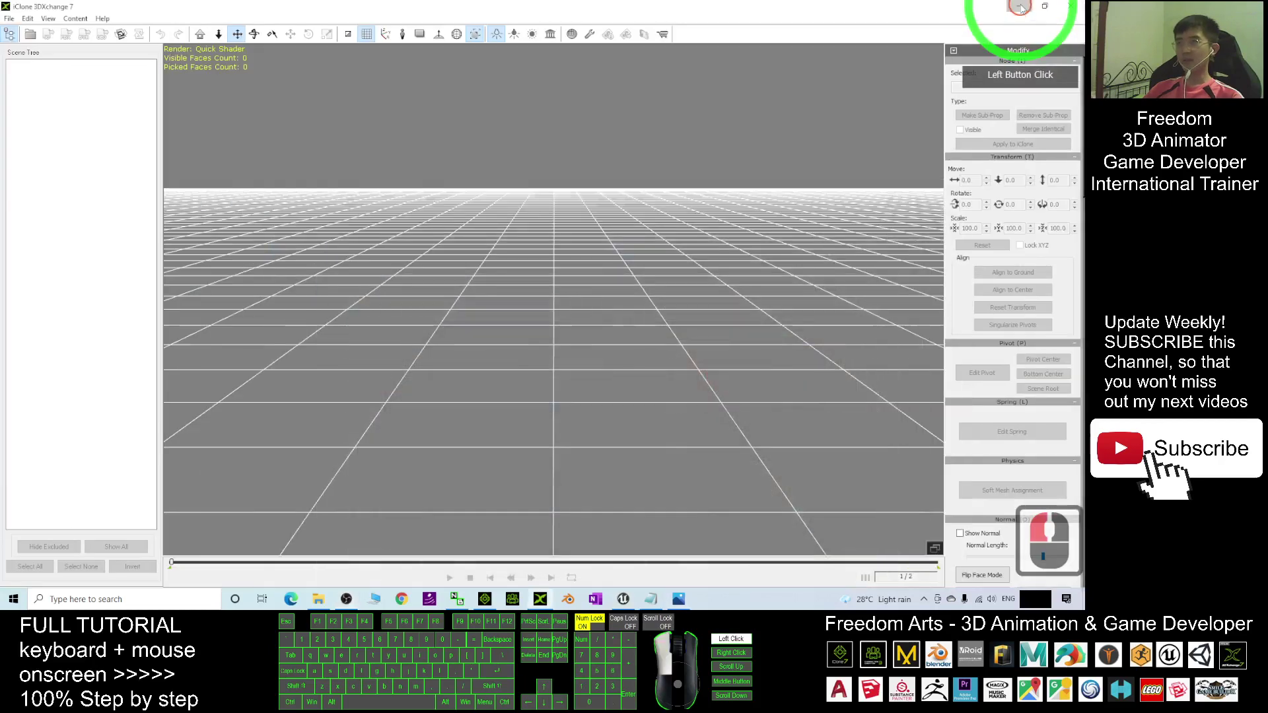
pyautogui.click(1021, 7)
pyautogui.click(1020, 7)
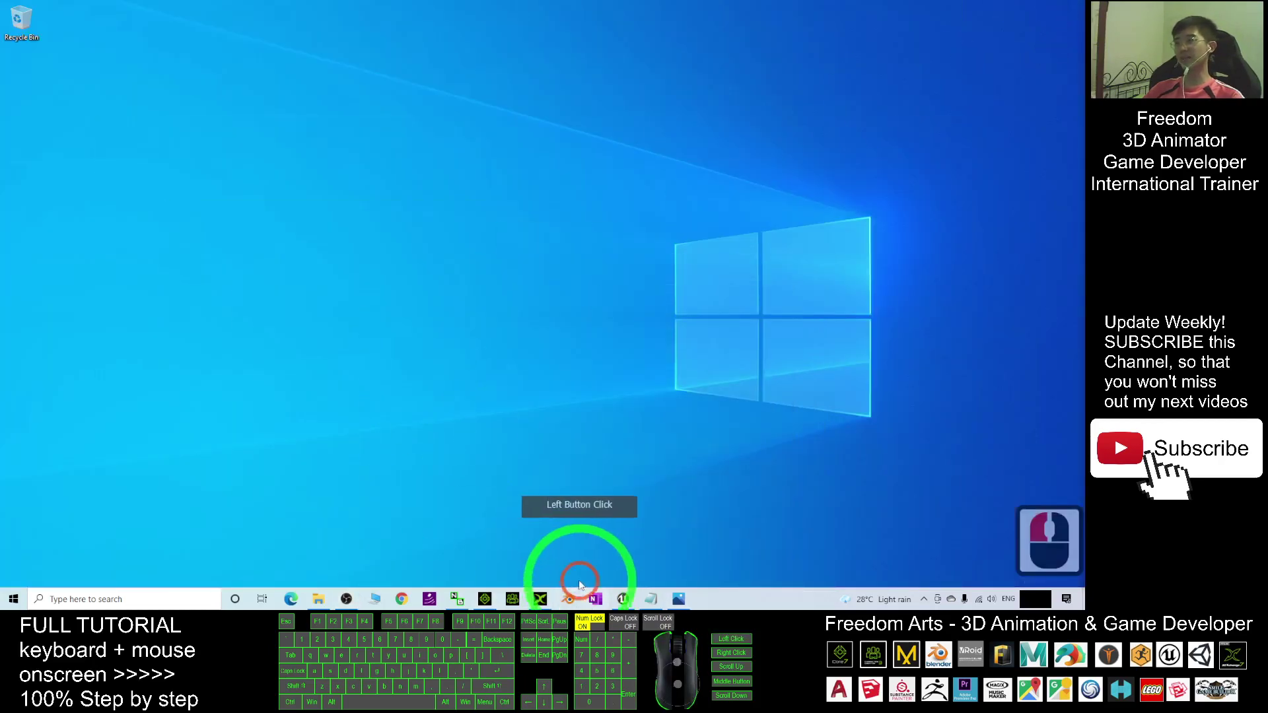
pyautogui.click(624, 599)
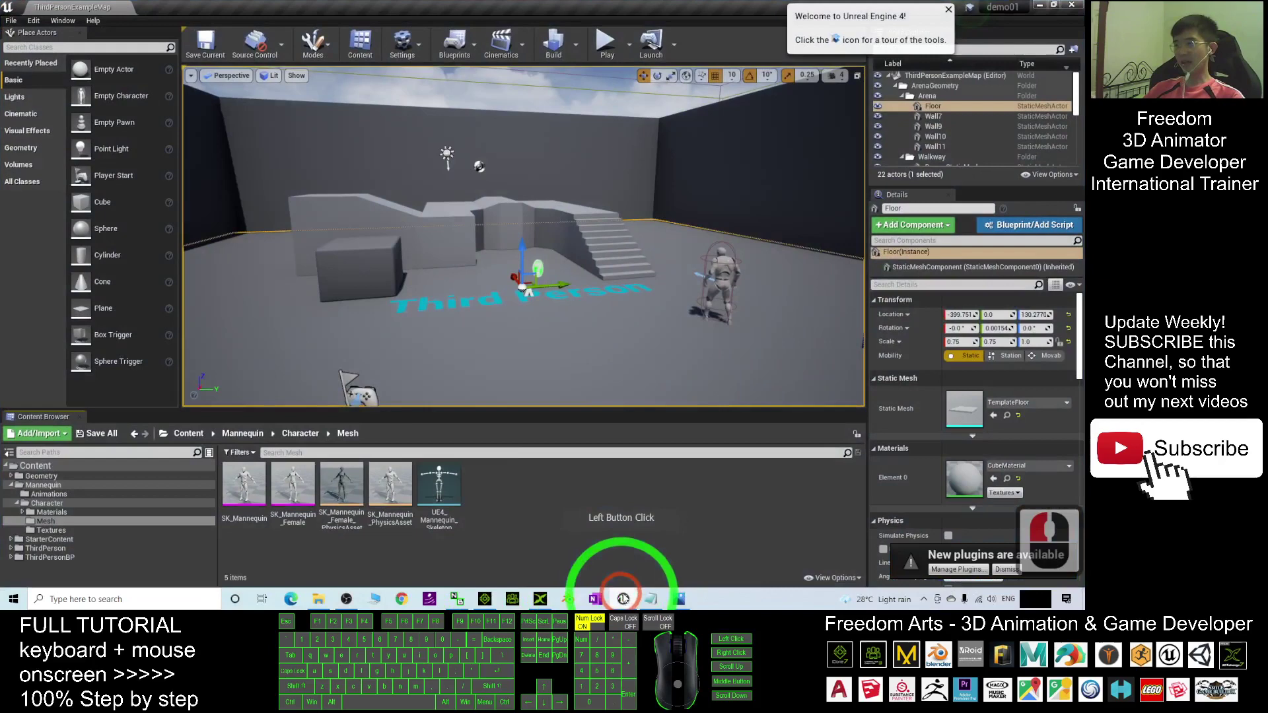
# - Export the SK_Mannequin skeletal mesh via Asset Actions > Export as SK_Mannequin.FBX on the Desktop
pyautogui.click(329, 496)
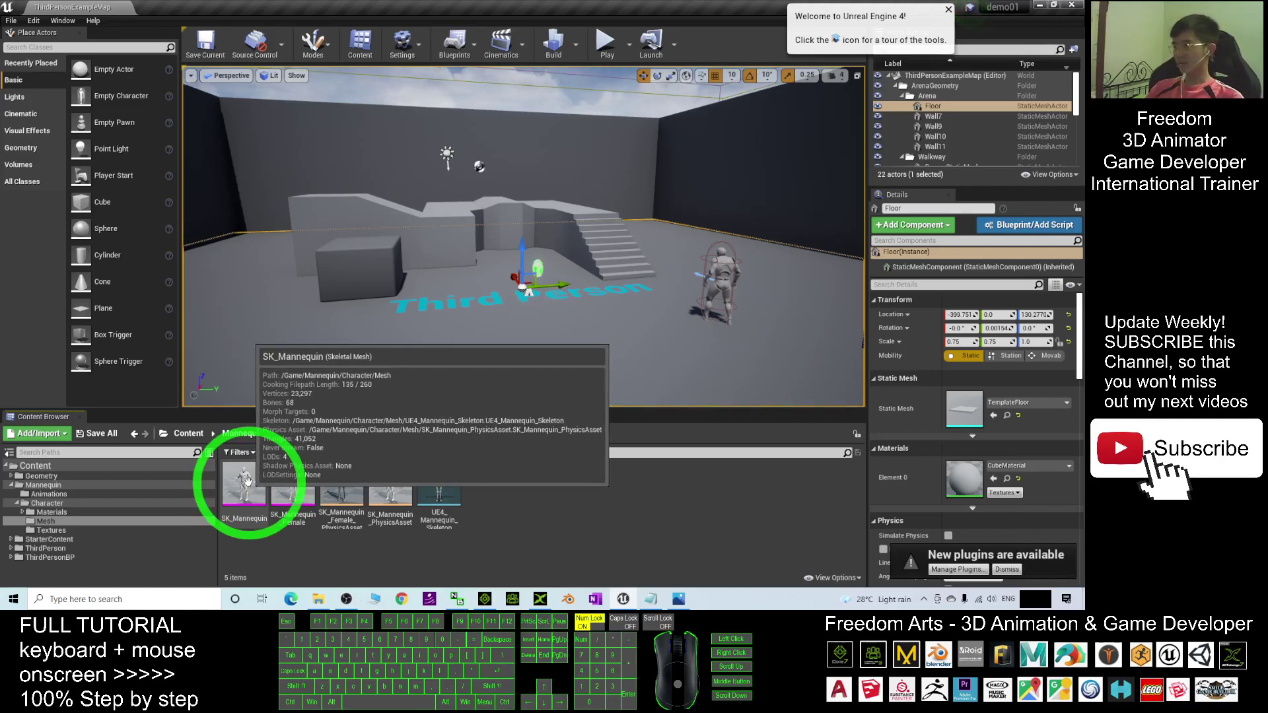
pyautogui.rightClick(245, 481)
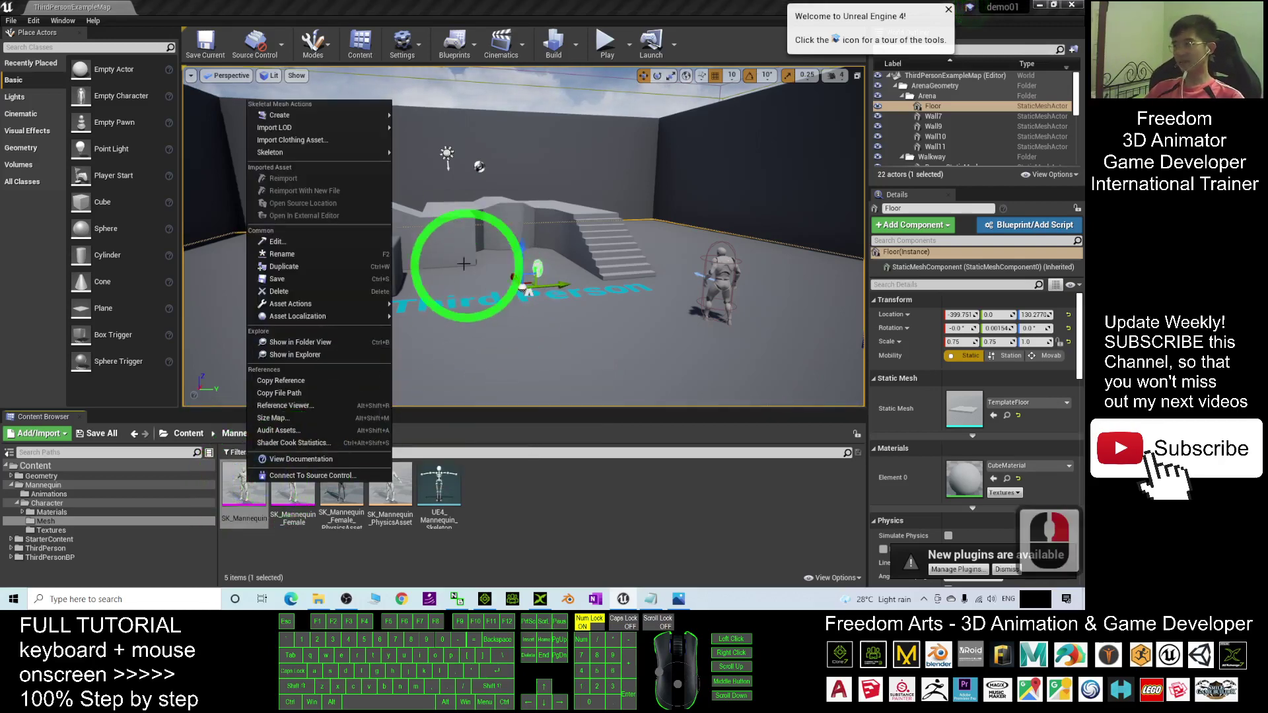
pyautogui.moveTo(308, 304)
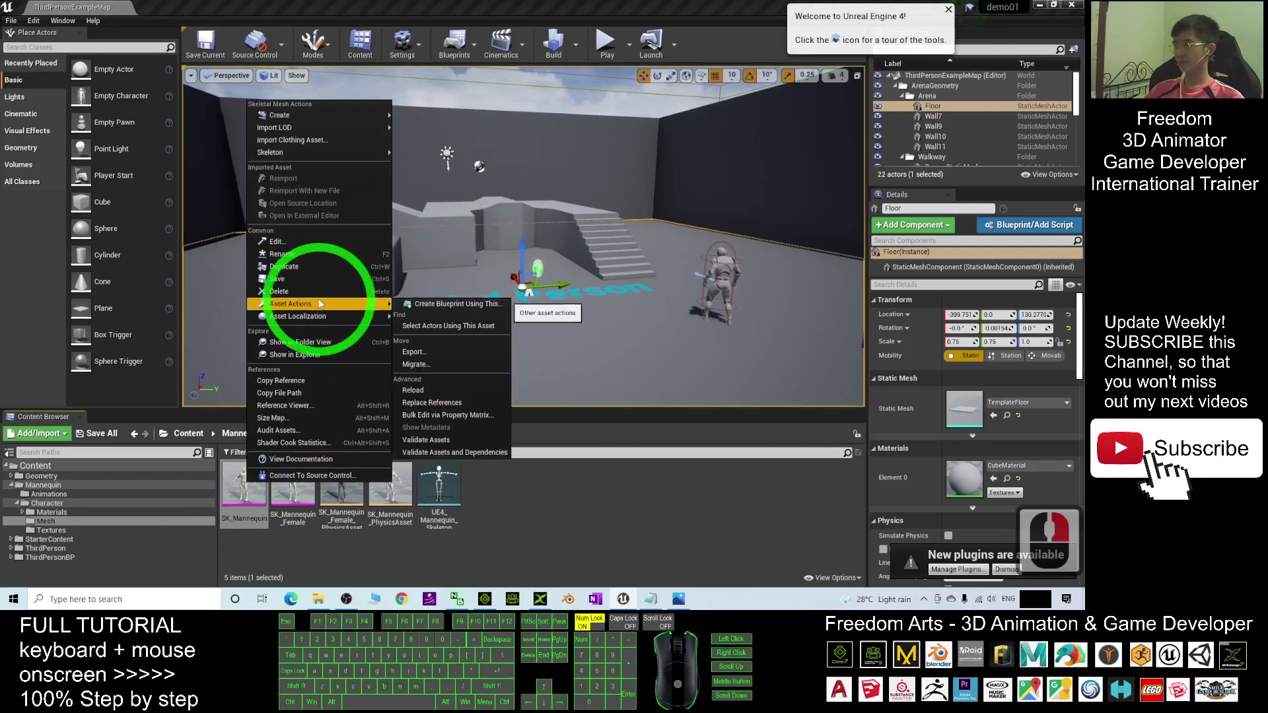
pyautogui.click(426, 353)
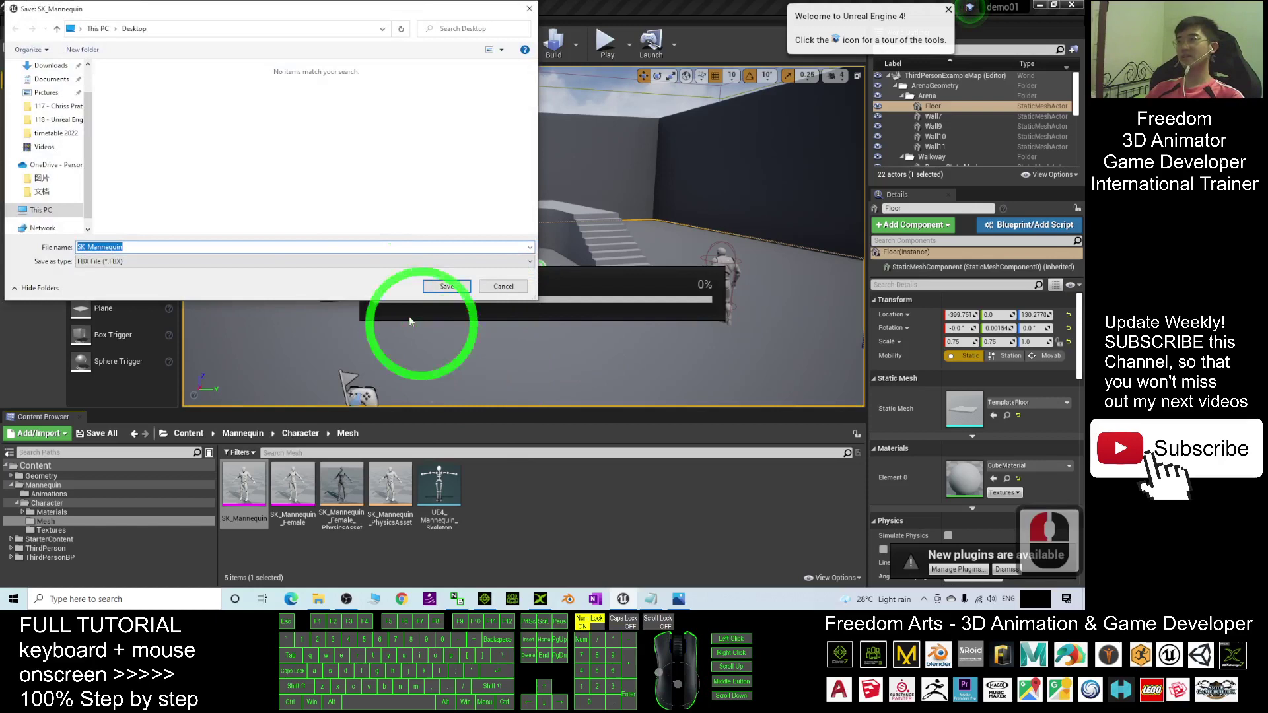
pyautogui.moveTo(85, 122); pyautogui.dragTo(91, 48)
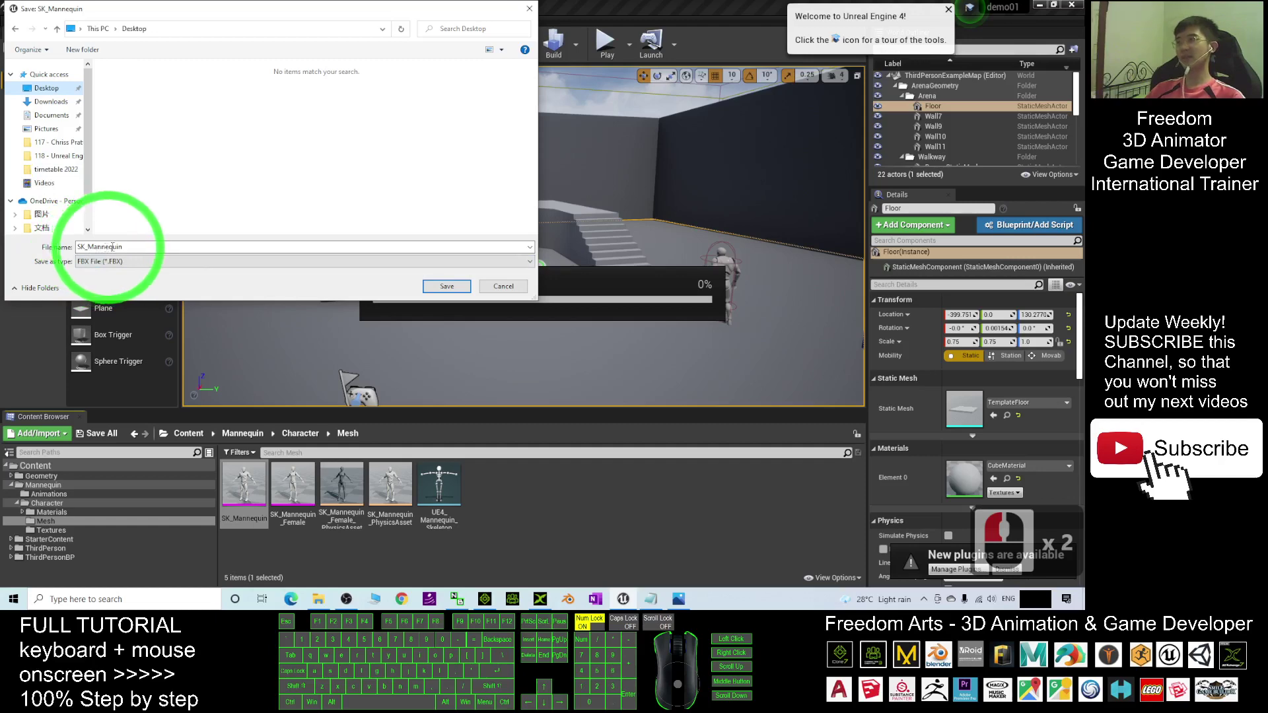
pyautogui.click(455, 289)
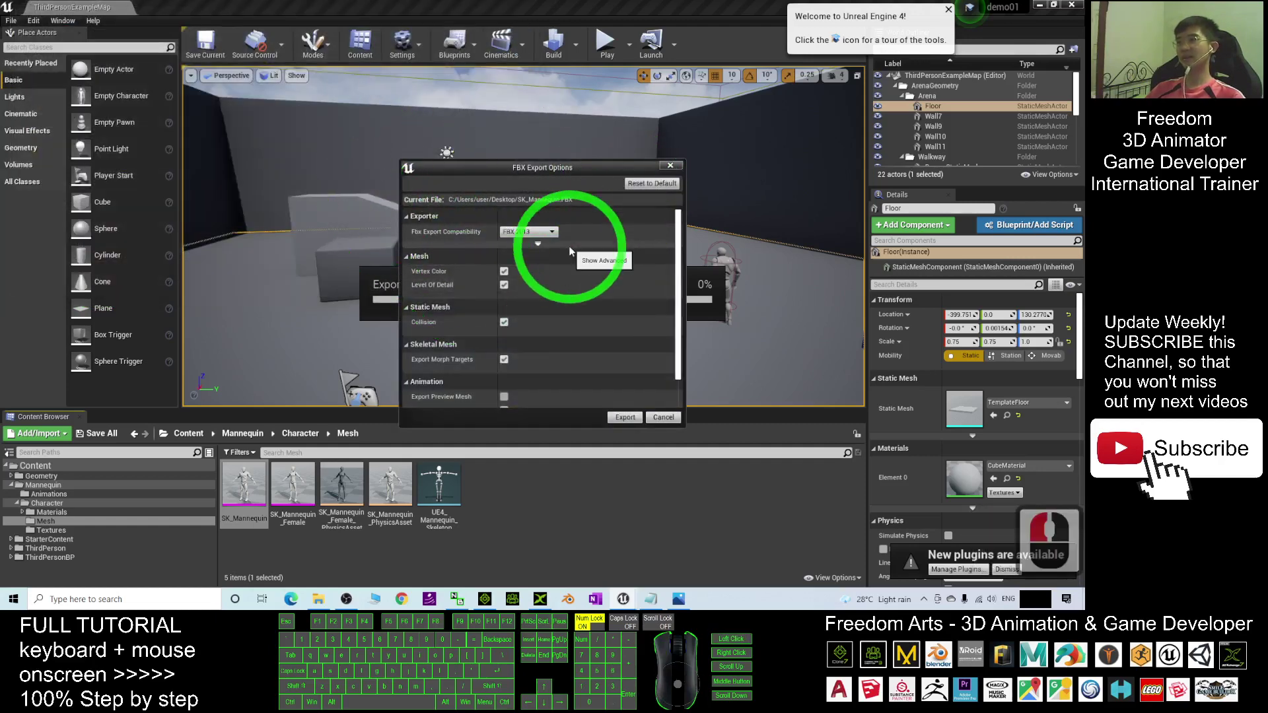
# - Accept the default FBX export options and check SK_Mannequin.FBX on the desktop
pyautogui.click(633, 418)
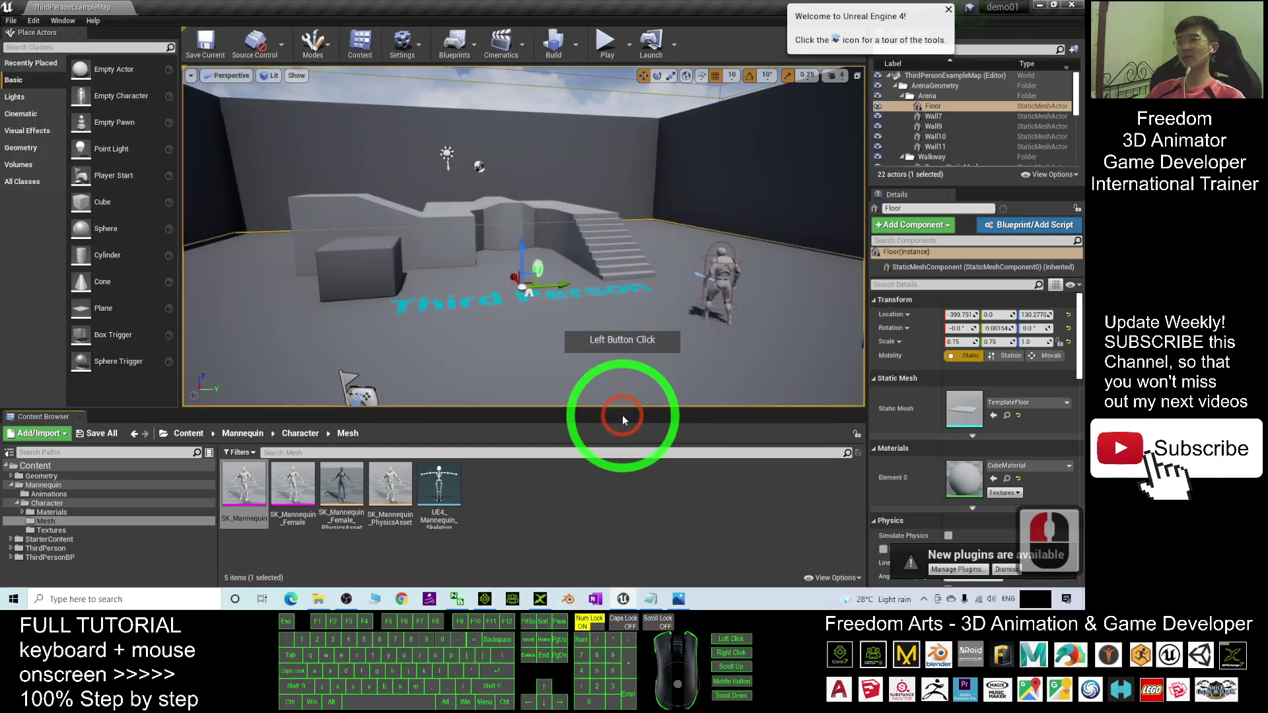
pyautogui.click(1041, 5)
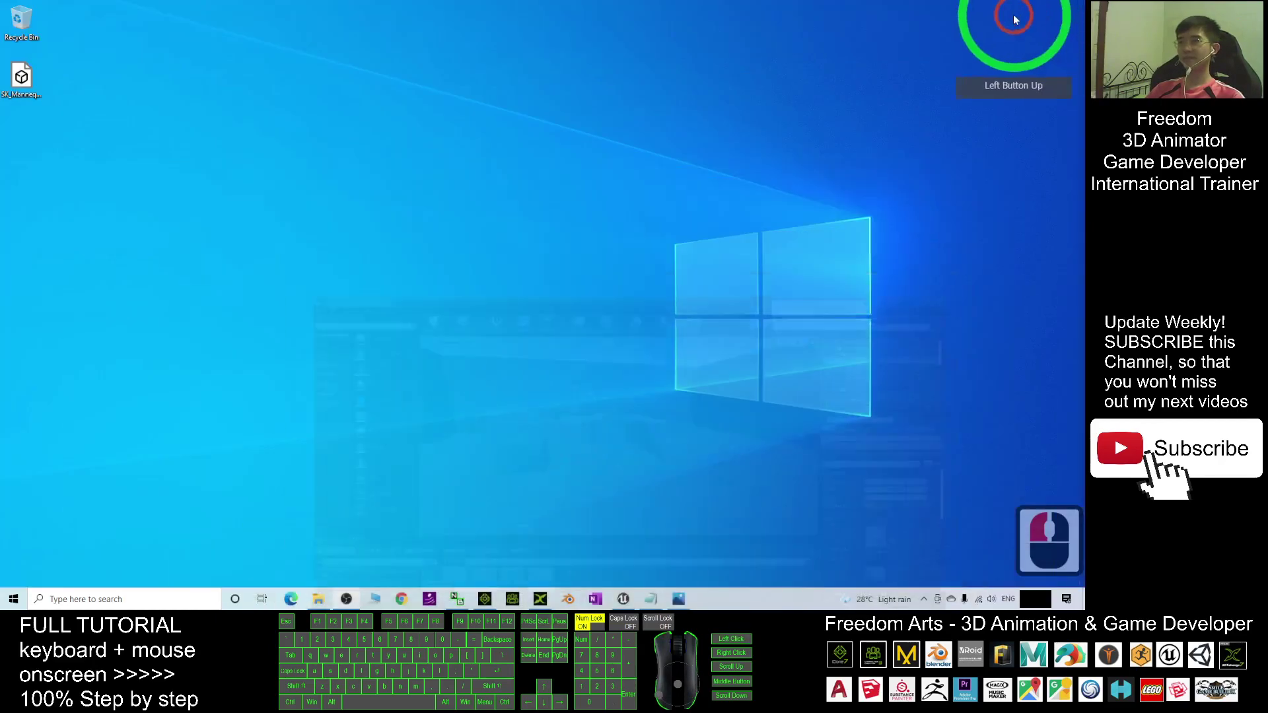
pyautogui.doubleClick(27, 89)
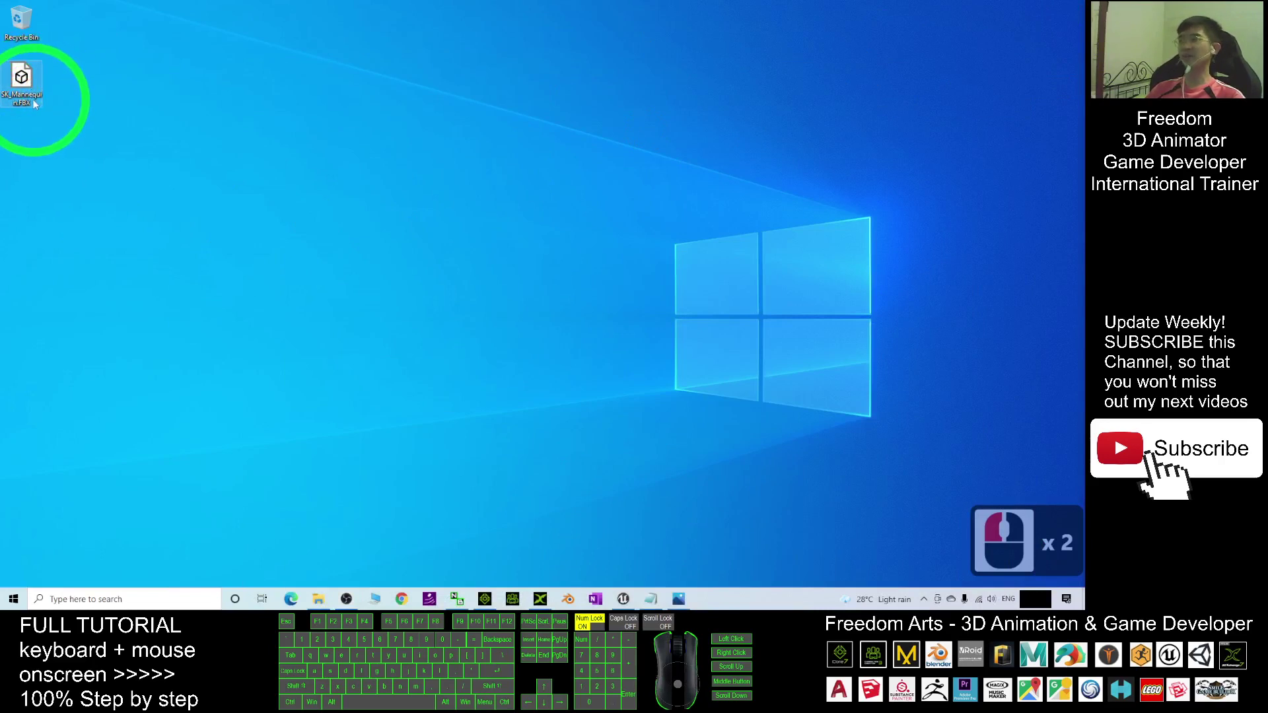
pyautogui.click(423, 328)
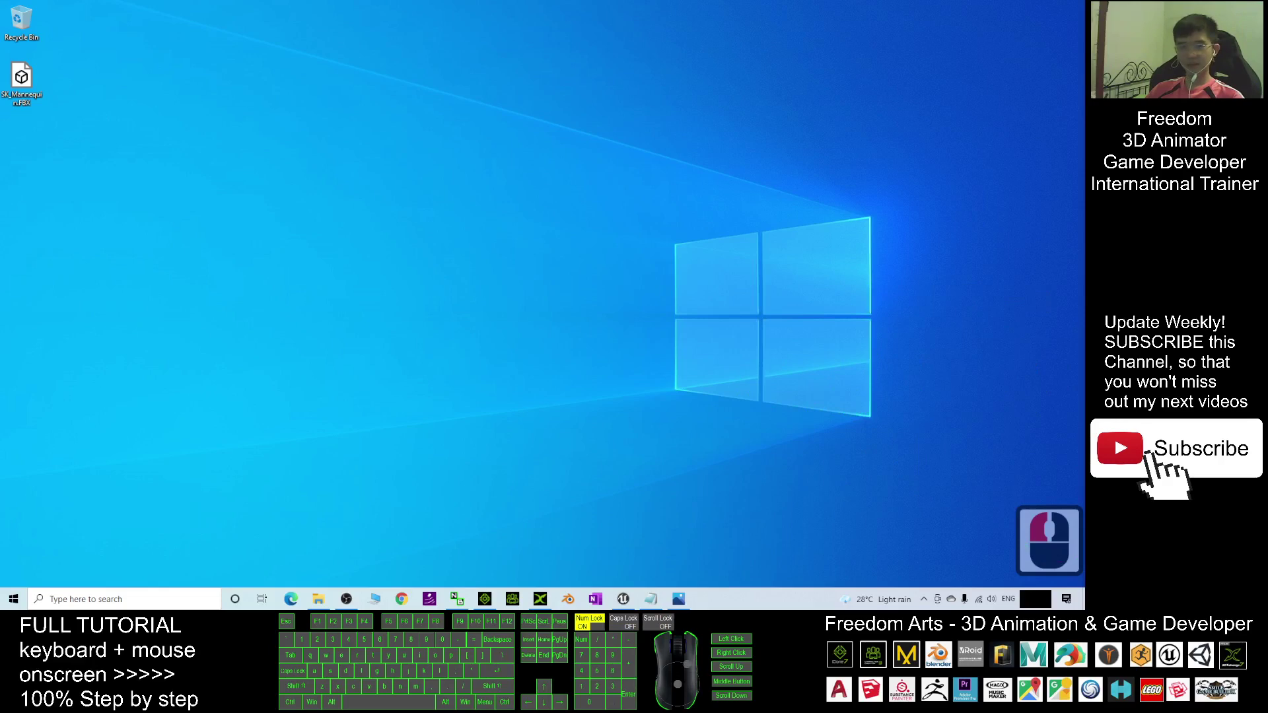
pyautogui.click(580, 136)
pyautogui.click(3, 95)
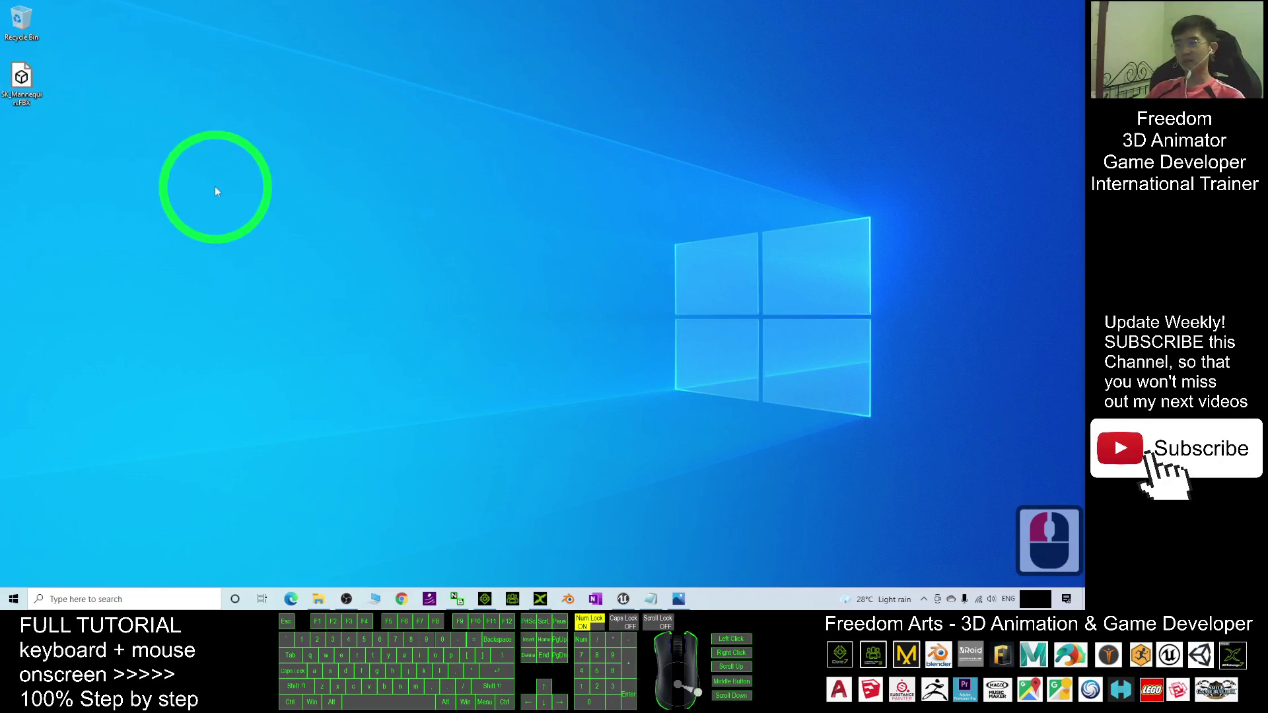
# - Launch Chrome with the first profile and load mixamo.com
pyautogui.click(403, 599)
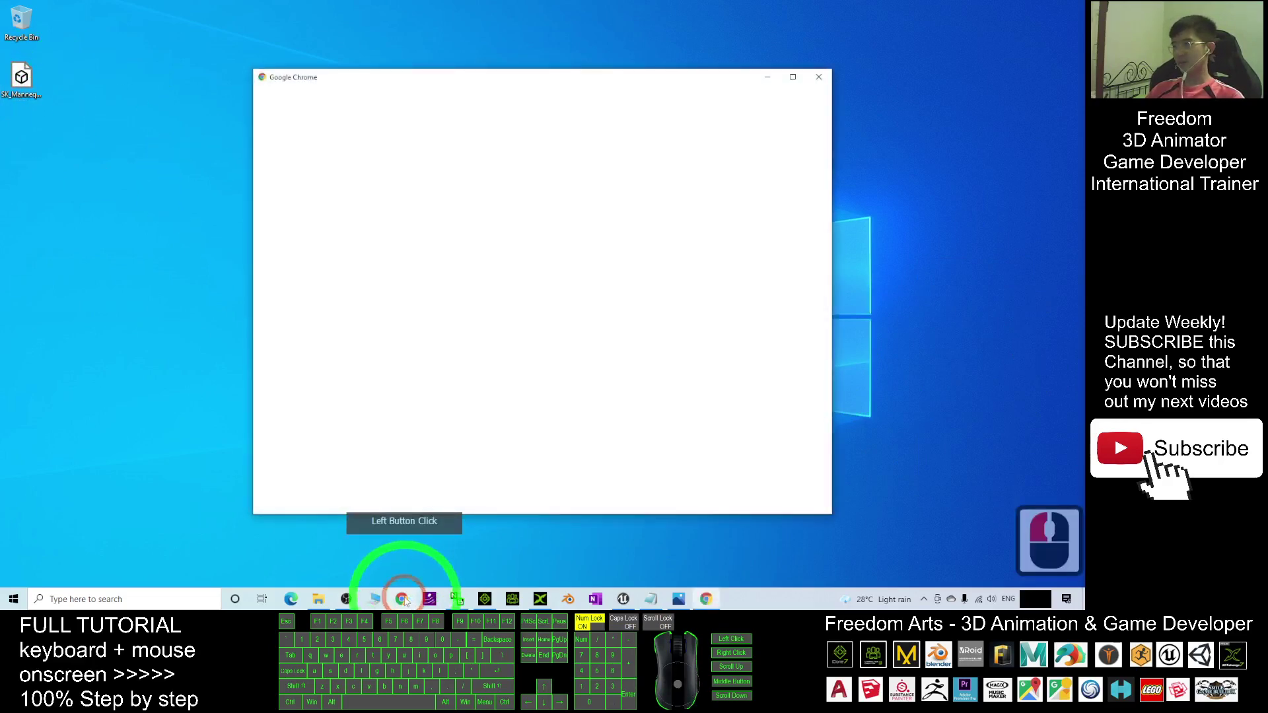
pyautogui.click(568, 323)
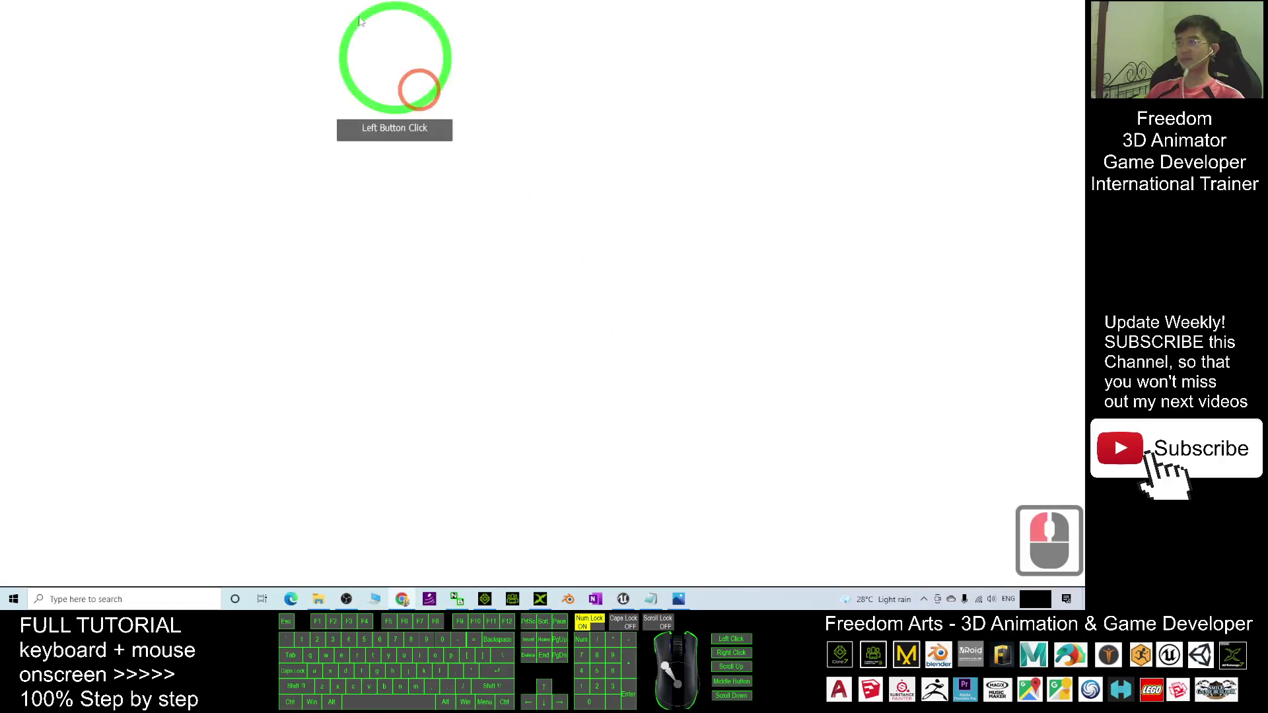
pyautogui.write('mixamo.com')
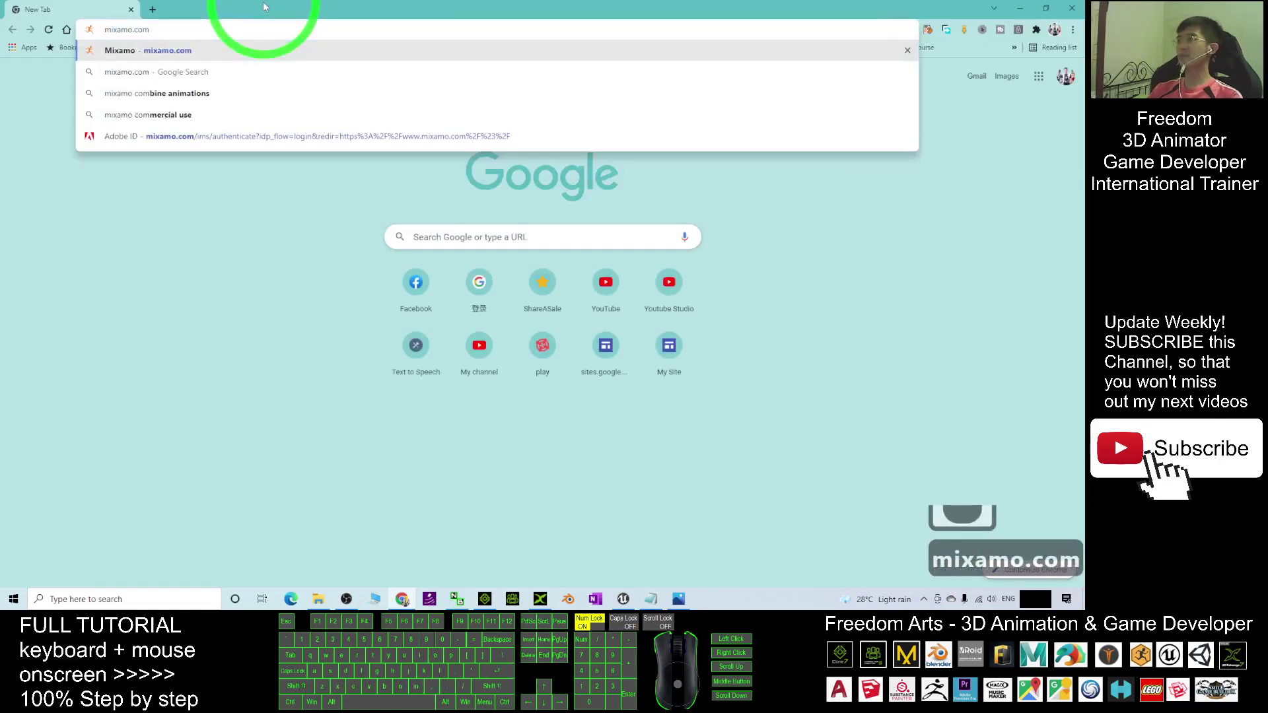
pyautogui.press('Return')
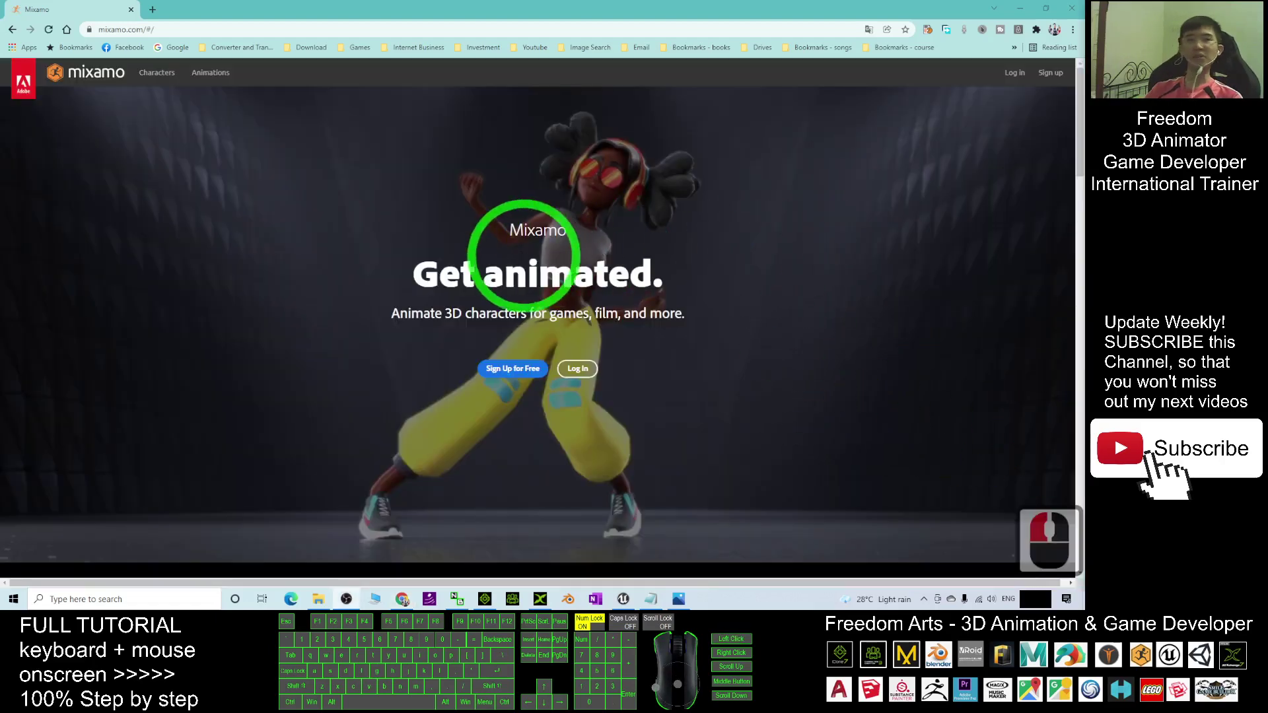
# - Log in to Mixamo with a Google account and shrink the browser window
pyautogui.click(573, 368)
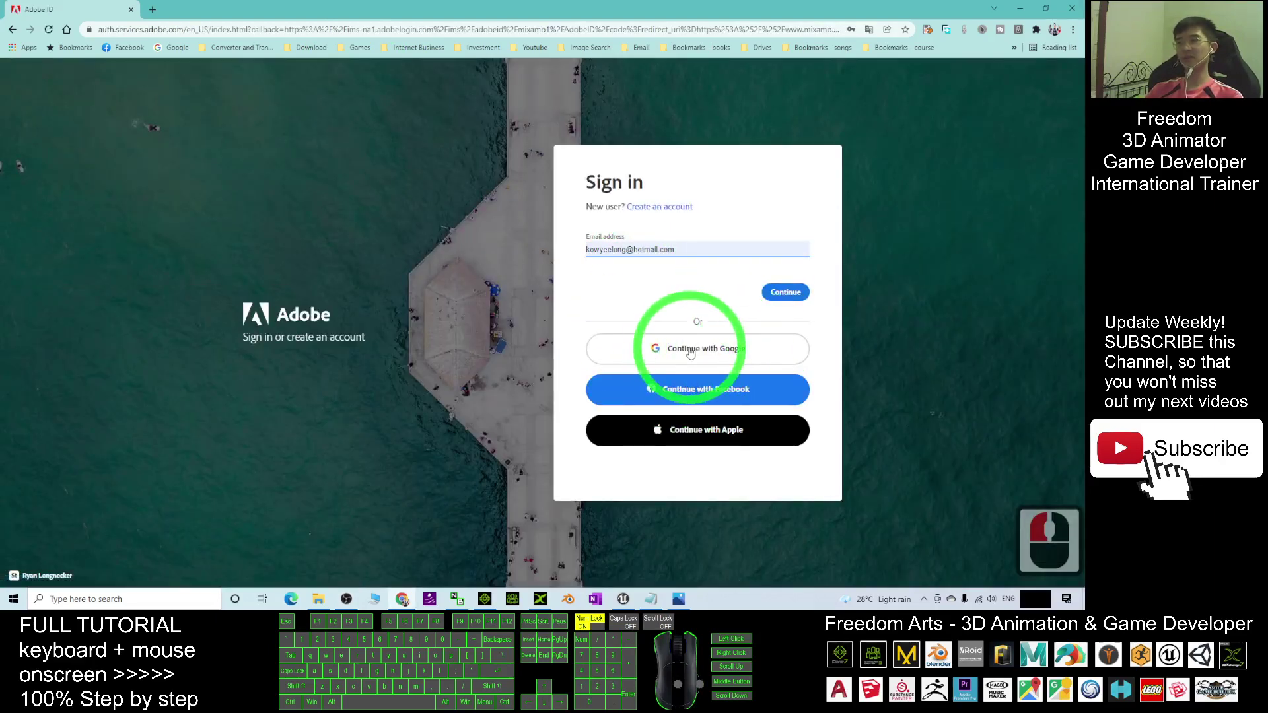
pyautogui.click(689, 350)
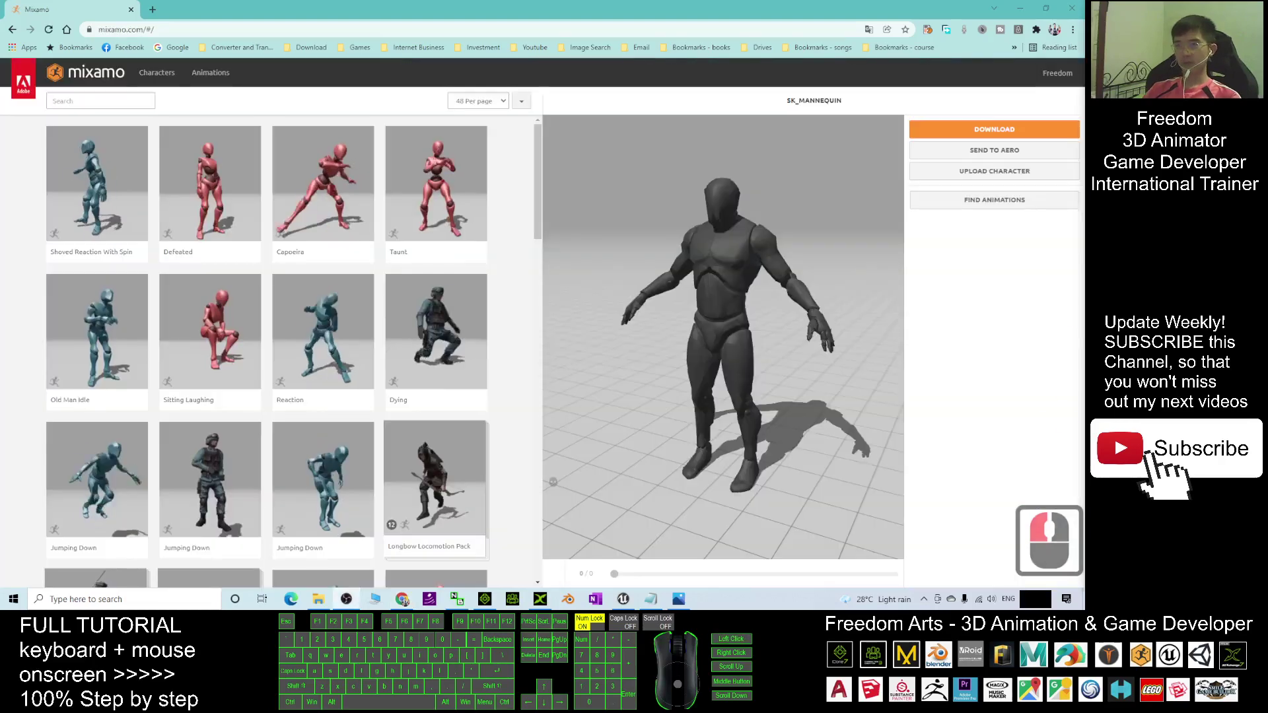
pyautogui.moveTo(787, 16); pyautogui.dragTo(637, 61)
pyautogui.click(22, 80)
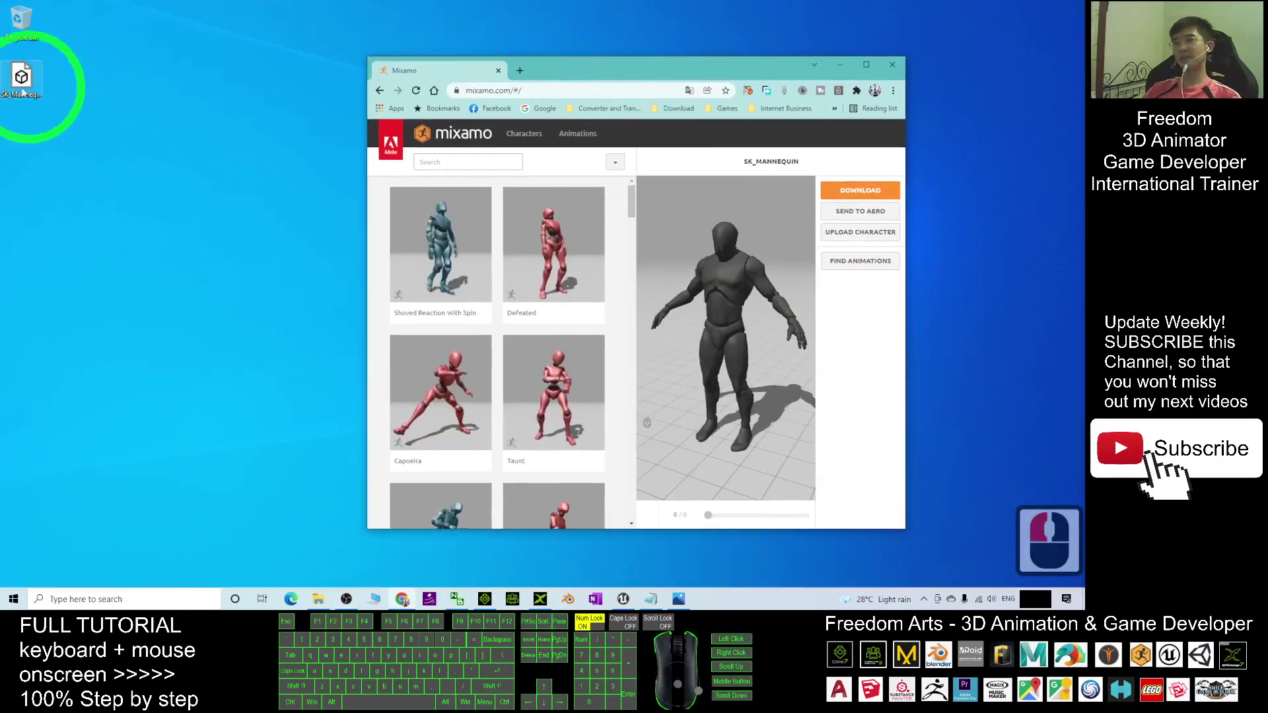
# - Upload SK_Mannequin.FBX by dropping it from the desktop into Mixamo, then orbit the rigged preview
pyautogui.click(852, 232)
pyautogui.click(22, 84)
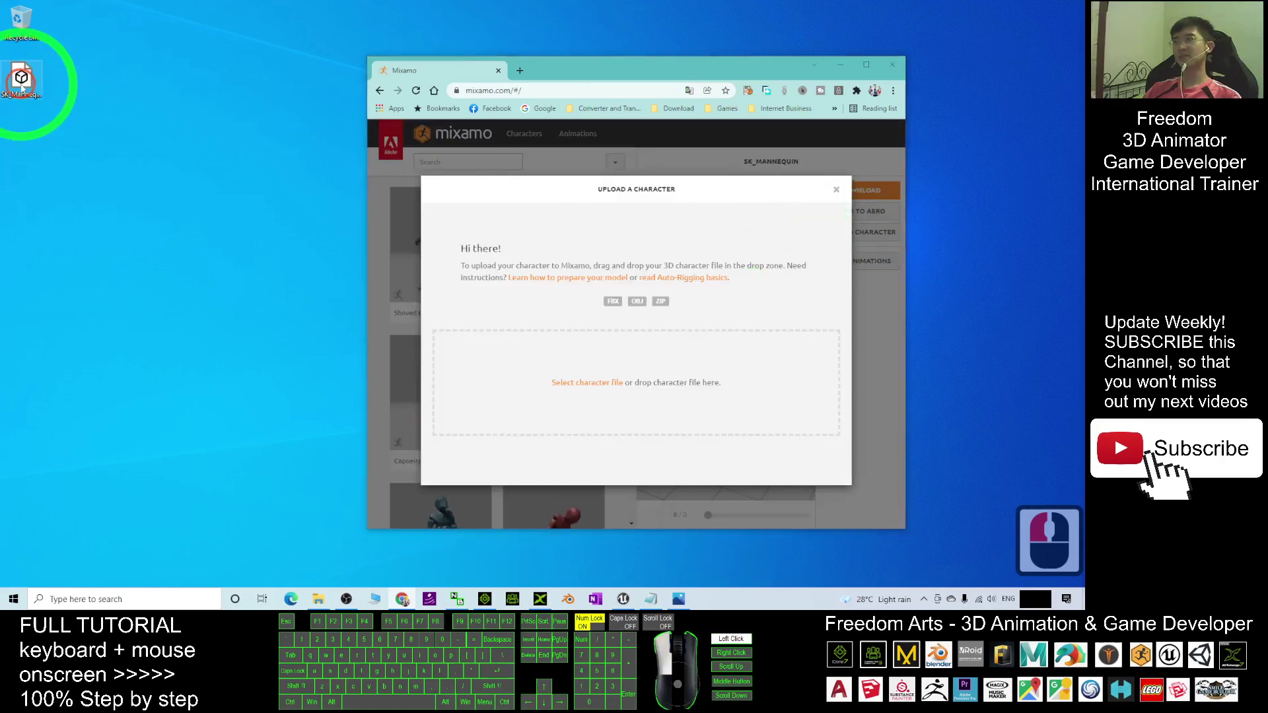
pyautogui.moveTo(22, 86); pyautogui.dragTo(609, 375)
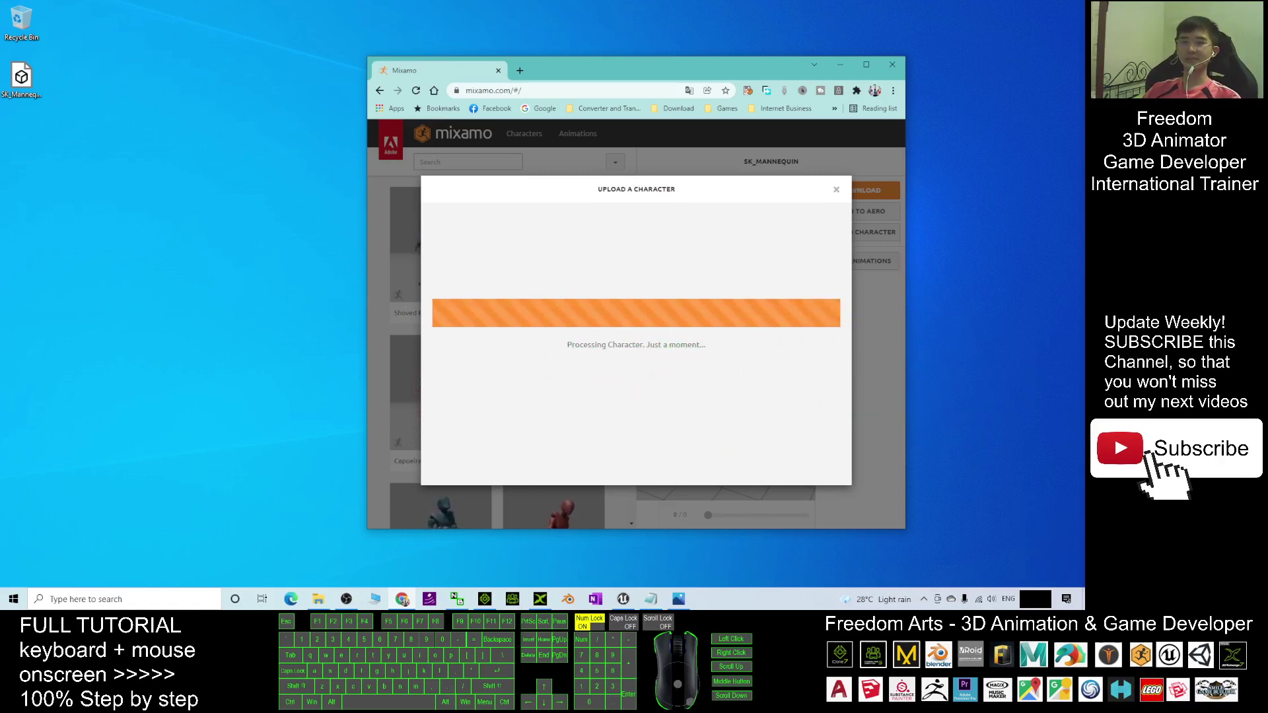
pyautogui.moveTo(672, 348); pyautogui.dragTo(628, 336)
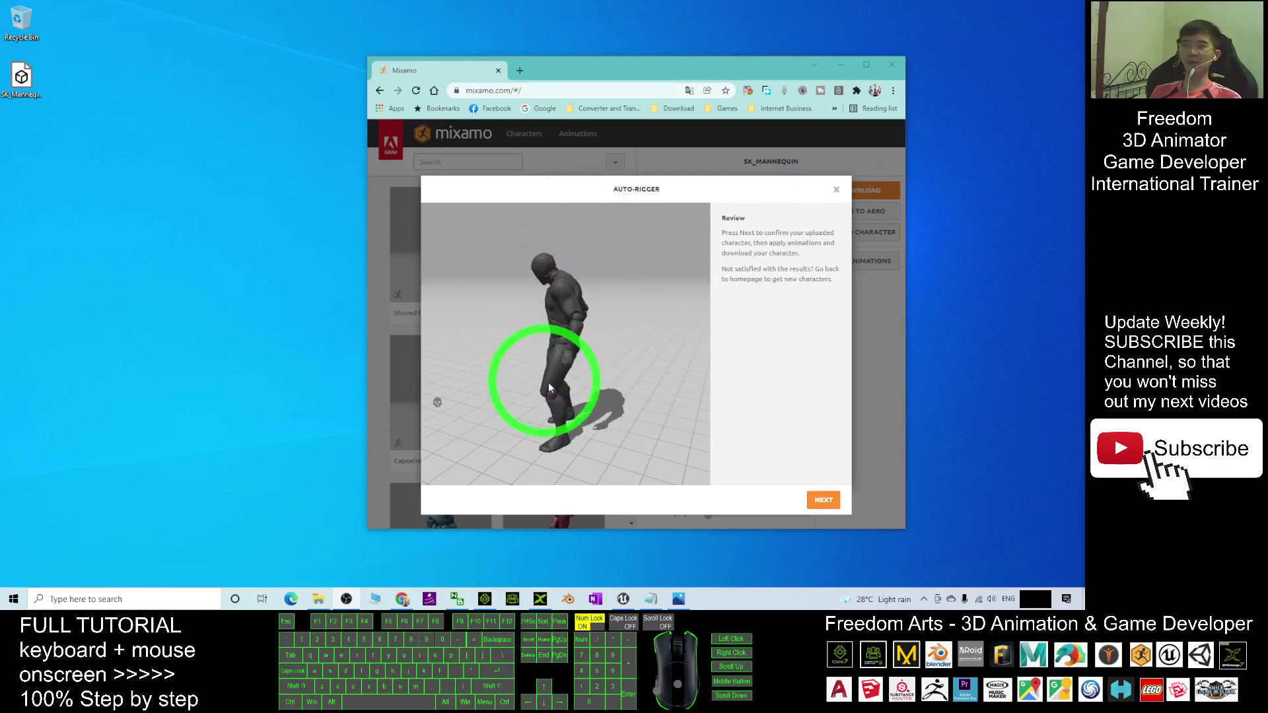
# - Confirm the auto-rigged SK_MANNEQUIN and let it replace the current character
pyautogui.click(810, 502)
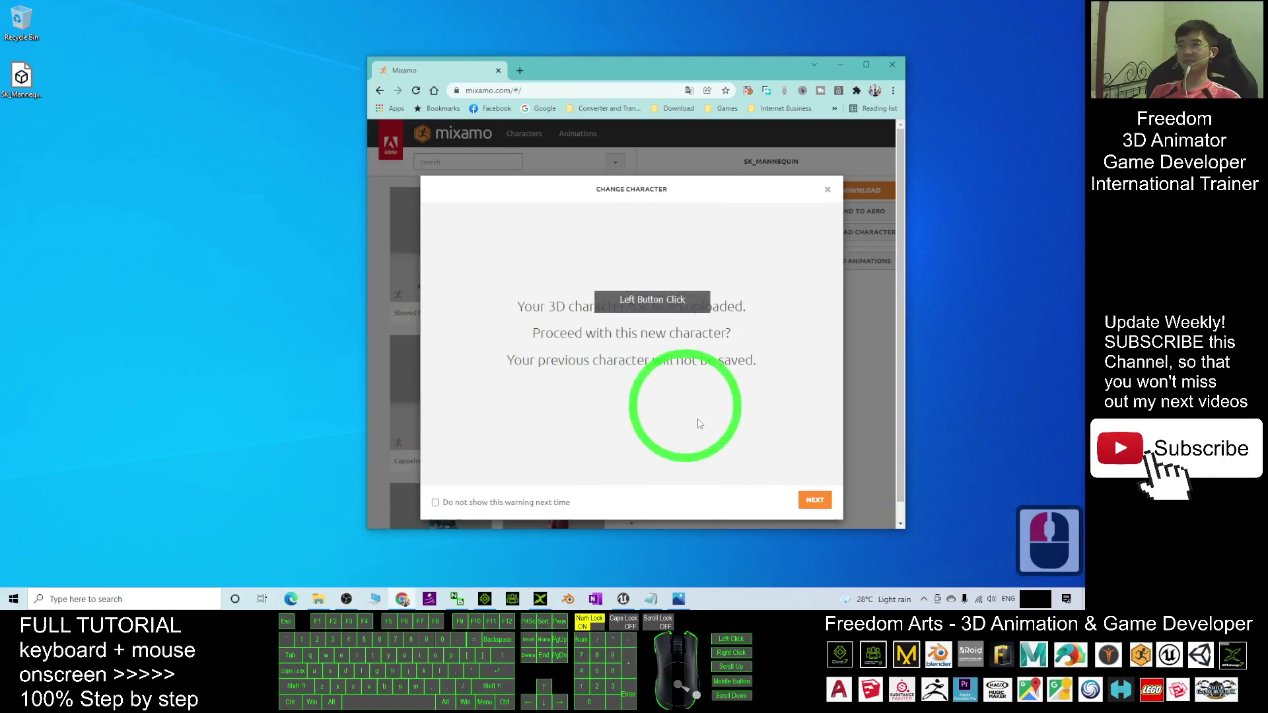
pyautogui.click(815, 502)
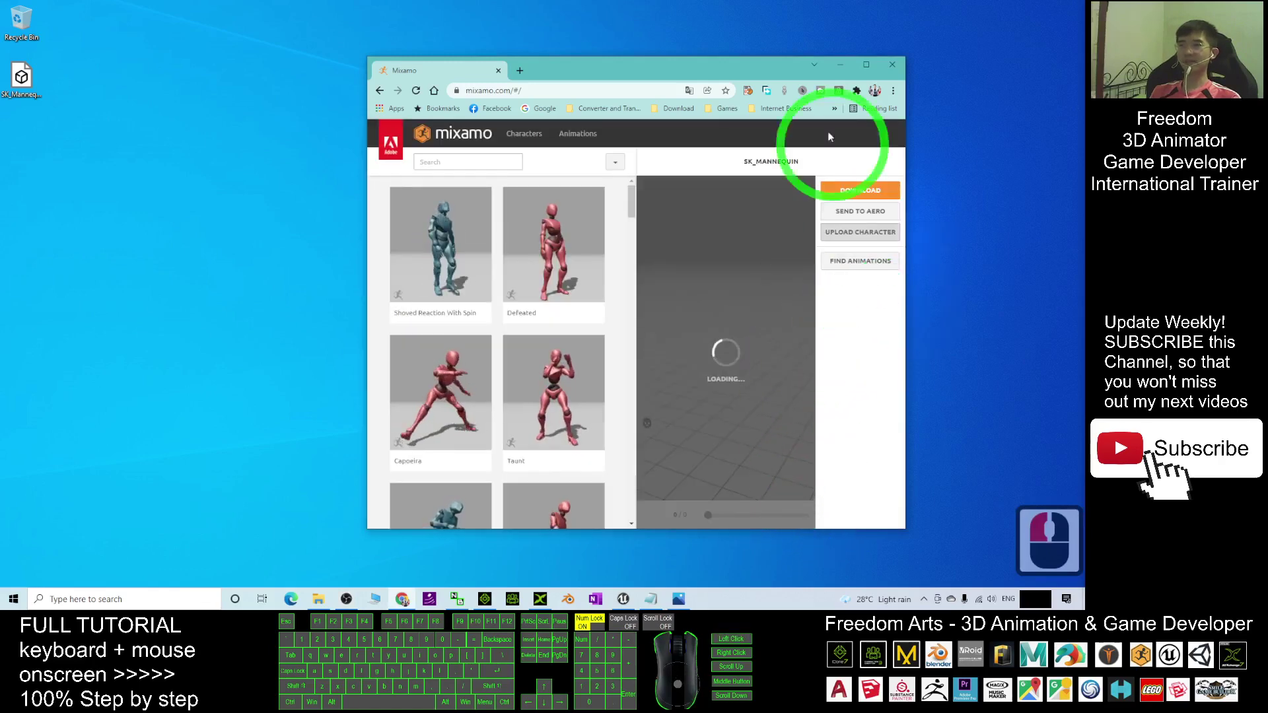
pyautogui.click(866, 65)
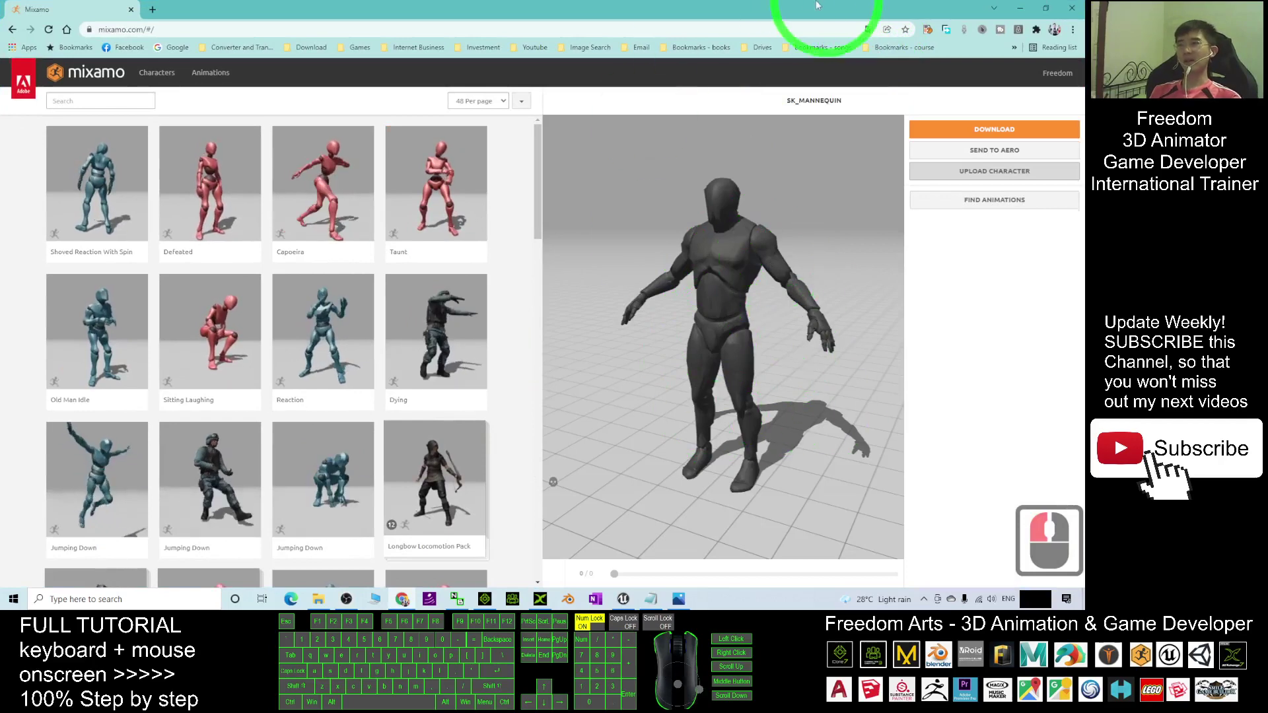
pyautogui.moveTo(821, 14); pyautogui.dragTo(678, 67)
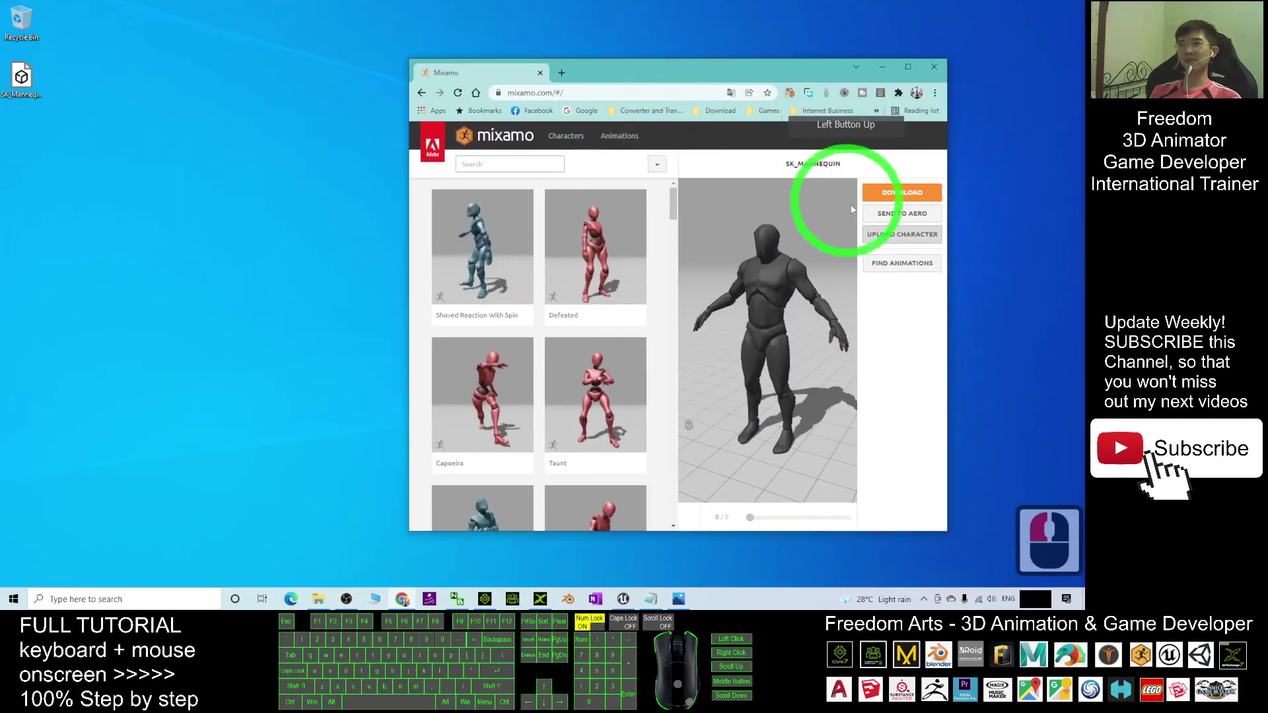
# - Download the character as FBX Binary in T-pose
pyautogui.click(899, 194)
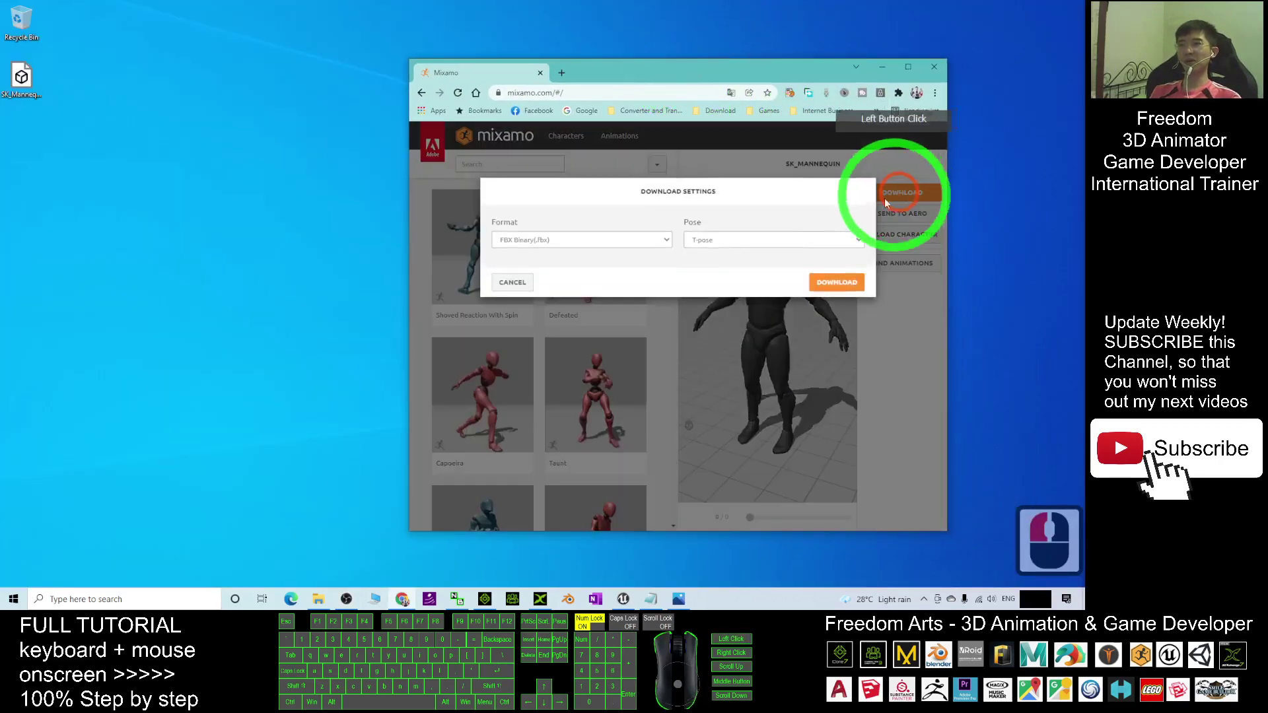
pyautogui.click(703, 243)
pyautogui.click(494, 244)
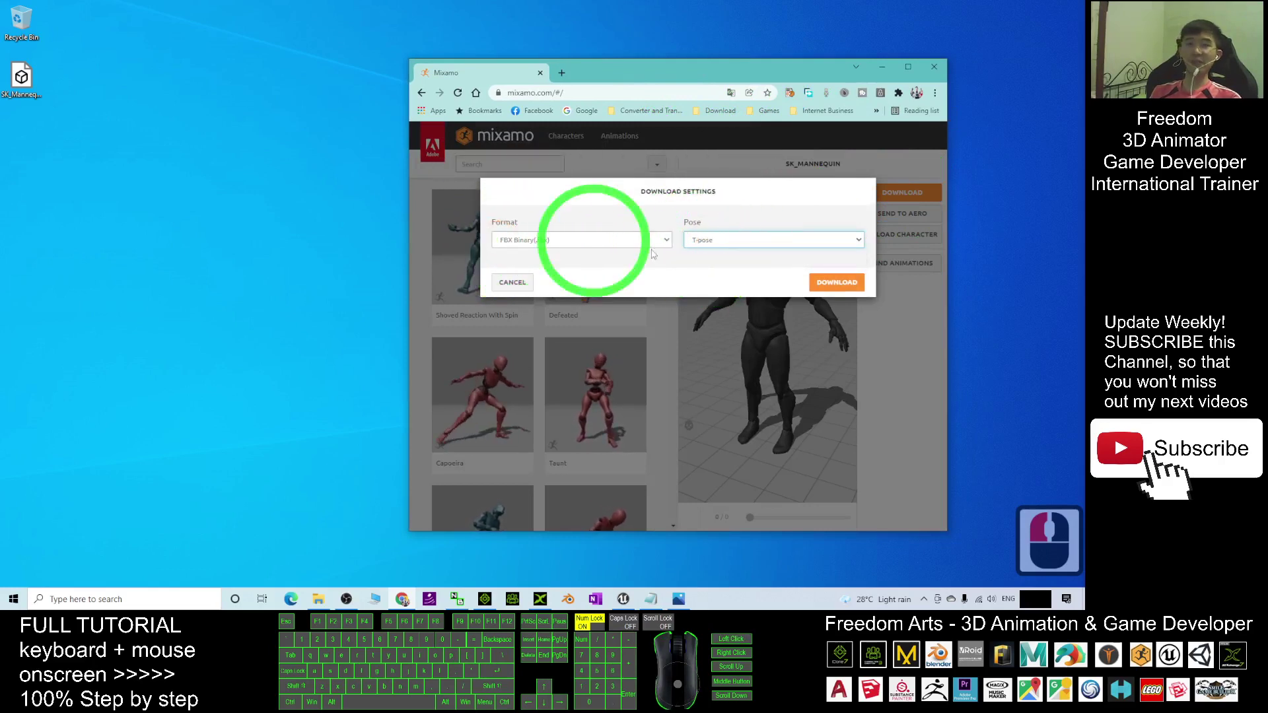
pyautogui.click(836, 283)
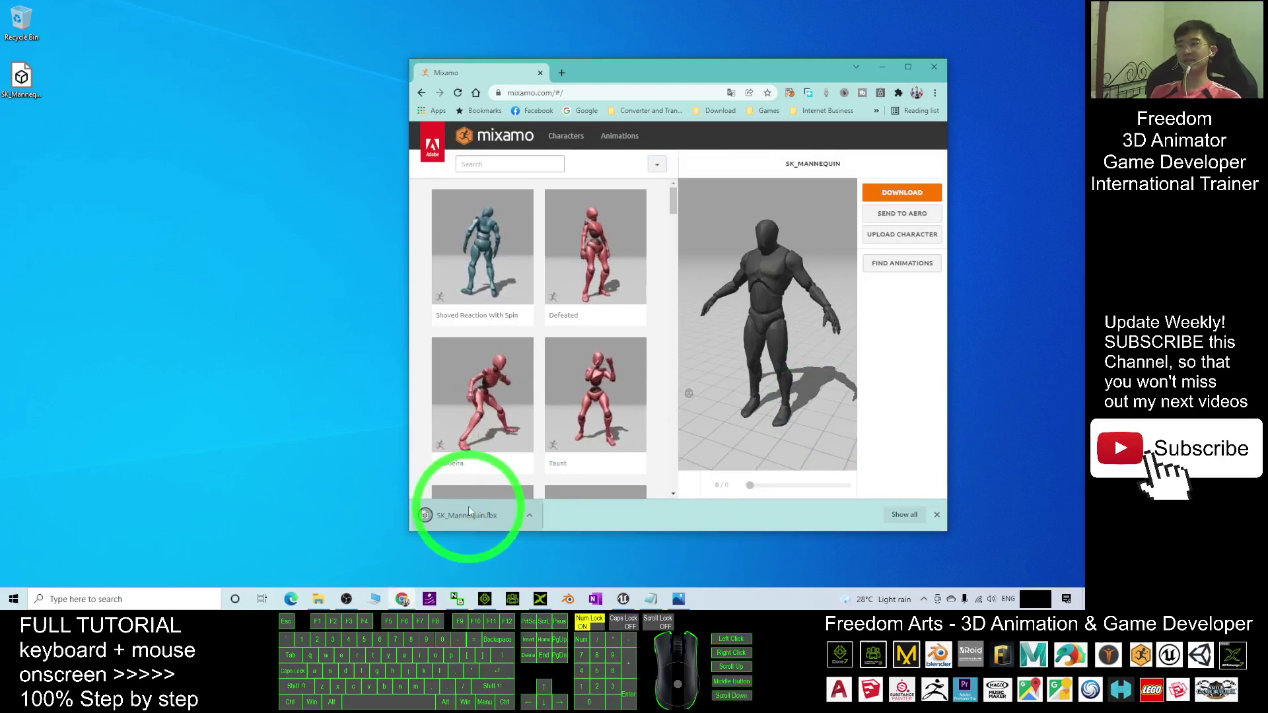
# - Show the downloaded SK_Mannequin.fbx in its Downloads folder
pyautogui.click(529, 515)
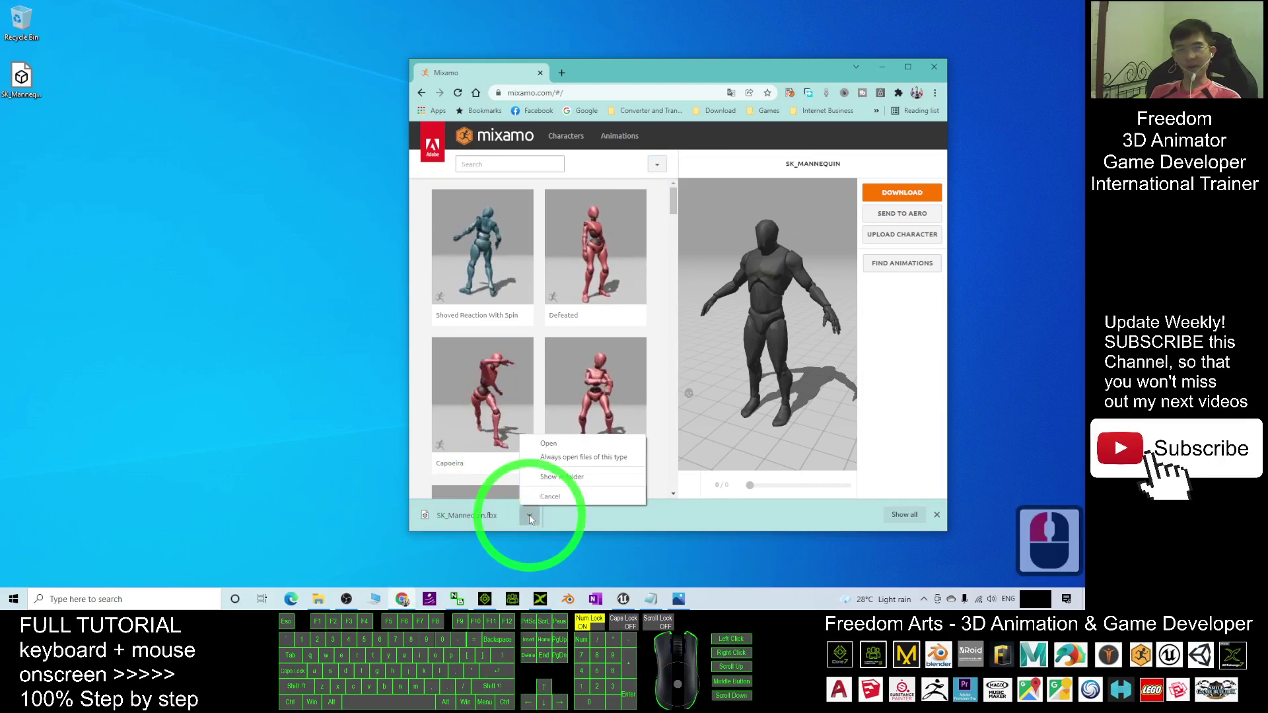
pyautogui.click(558, 496)
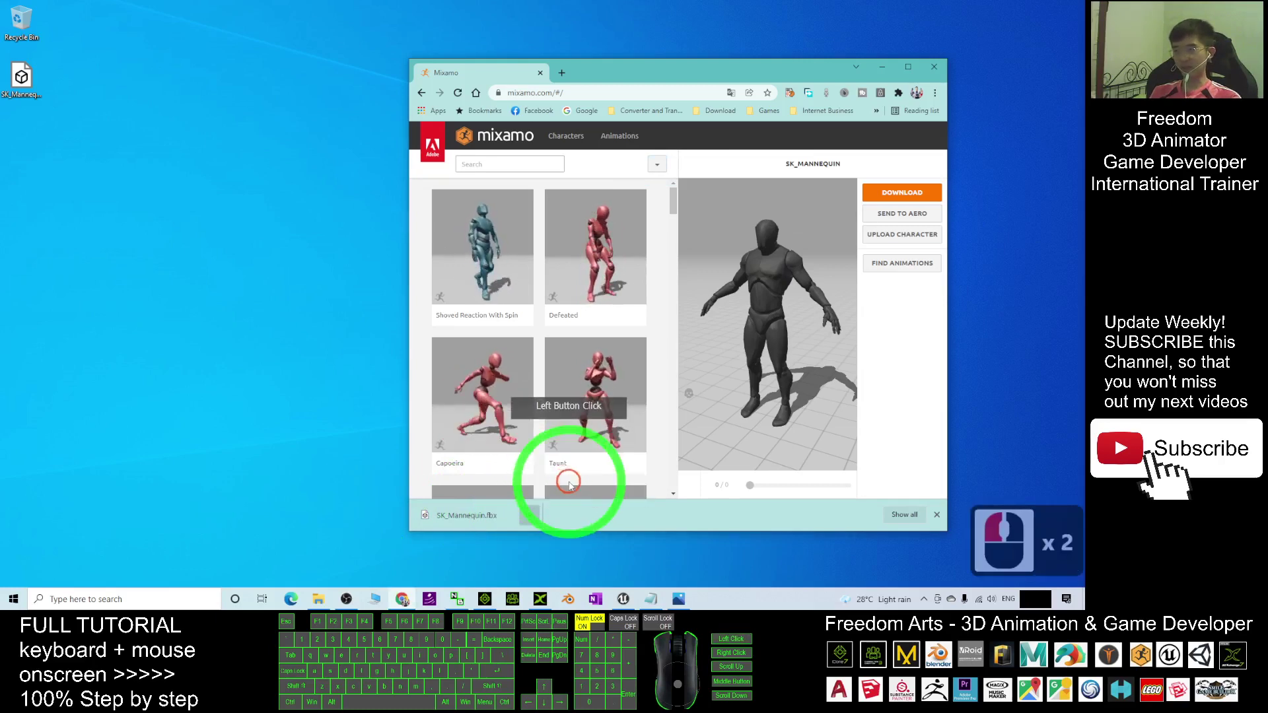
pyautogui.click(558, 493)
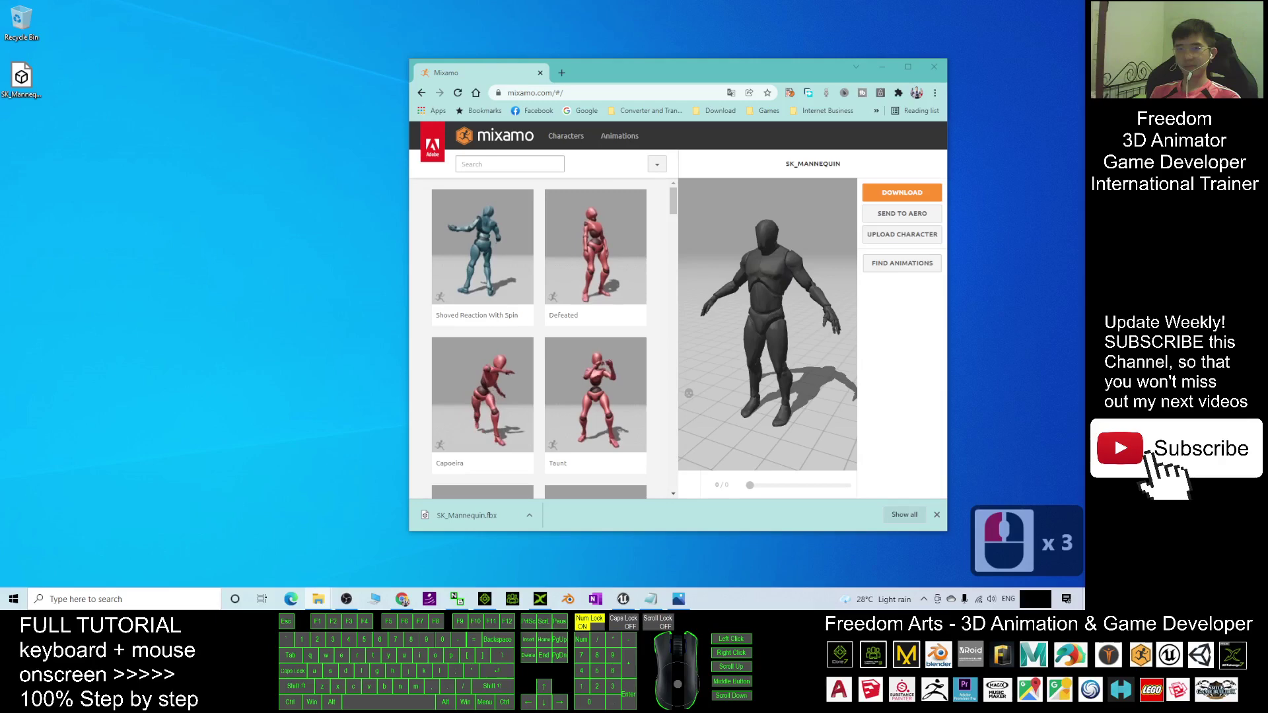
pyautogui.moveTo(1030, 116); pyautogui.dragTo(727, 136)
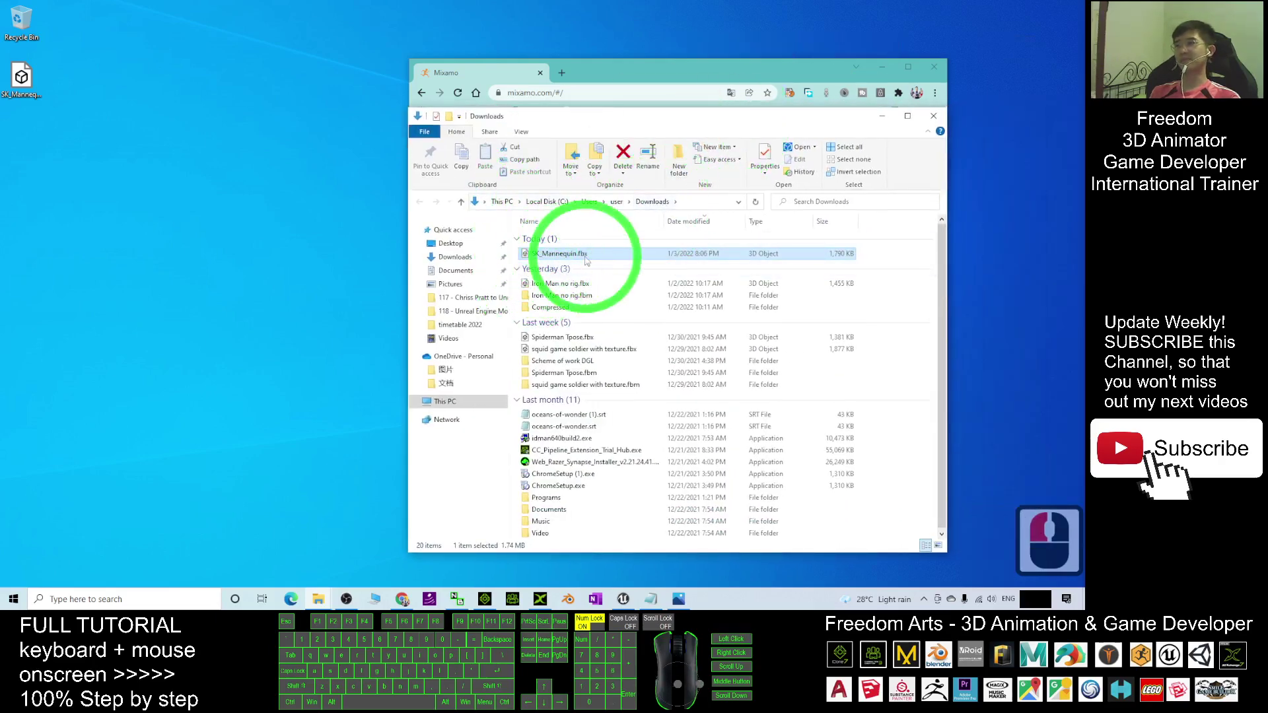
# - Rename the file to SK_Mannequin tpose.fbx and move it onto the desktop
pyautogui.doubleClick(565, 254)
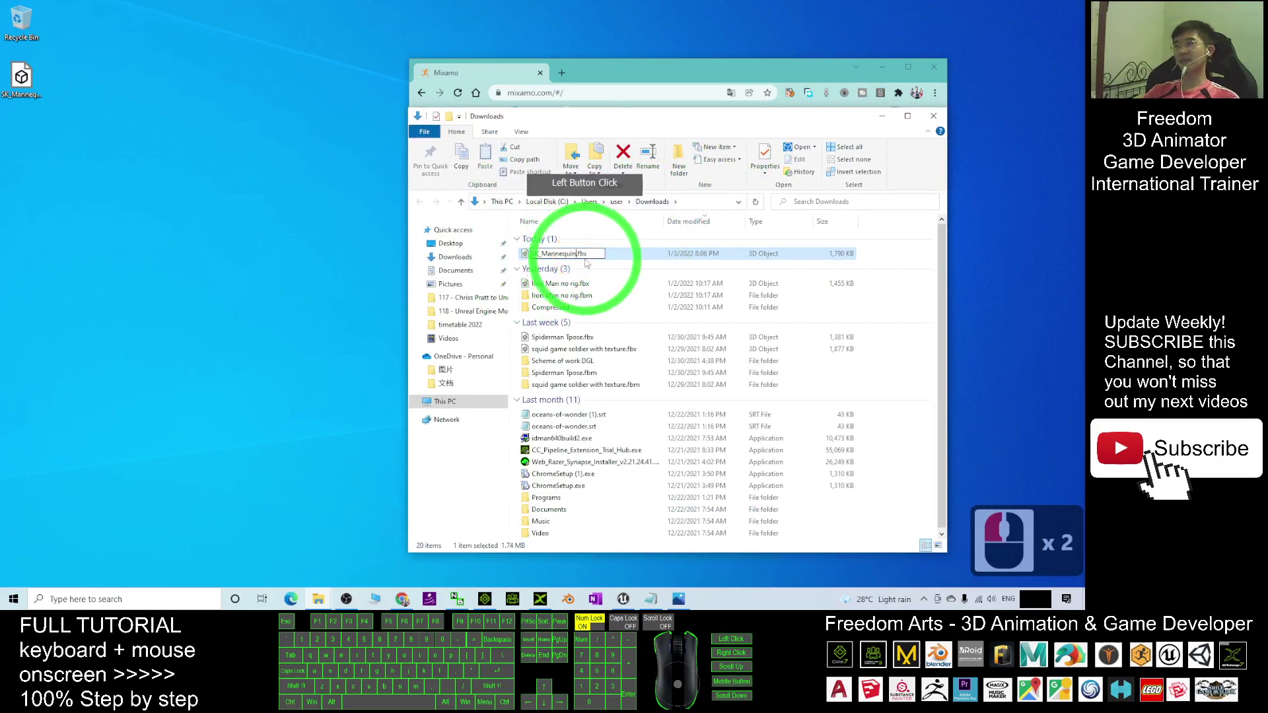
pyautogui.write('tpose')
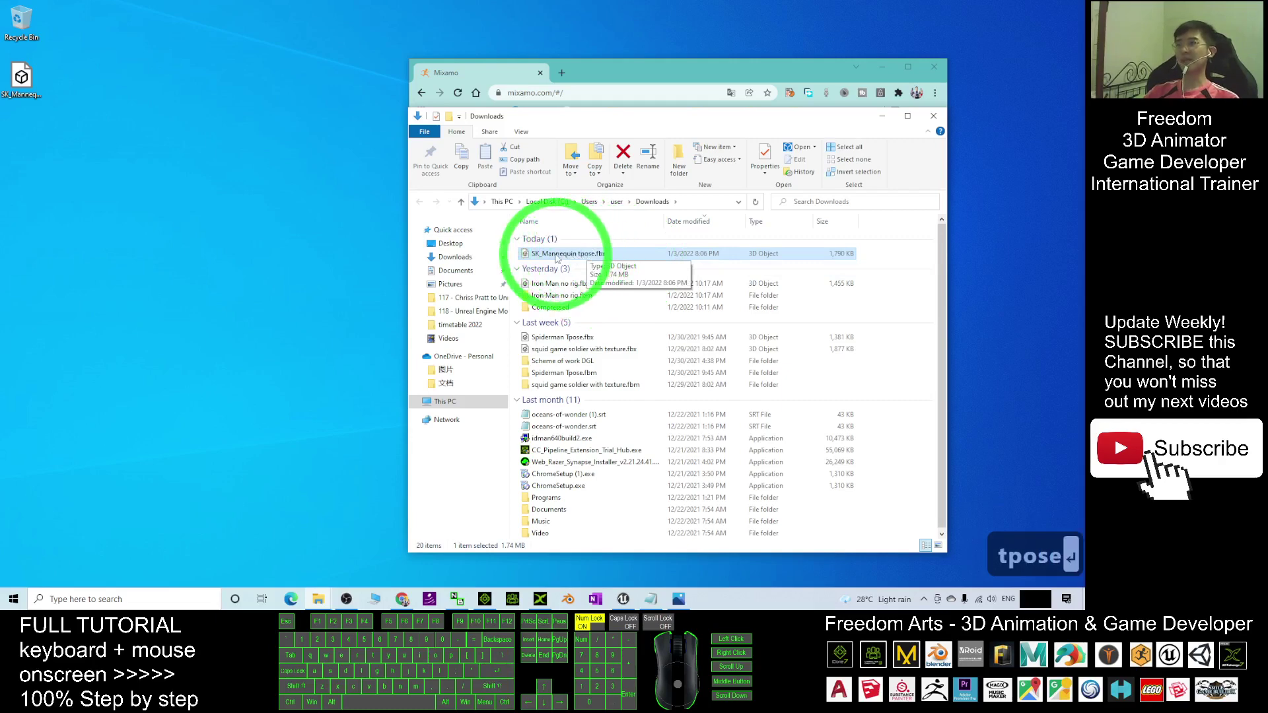
pyautogui.moveTo(554, 259); pyautogui.dragTo(148, 208)
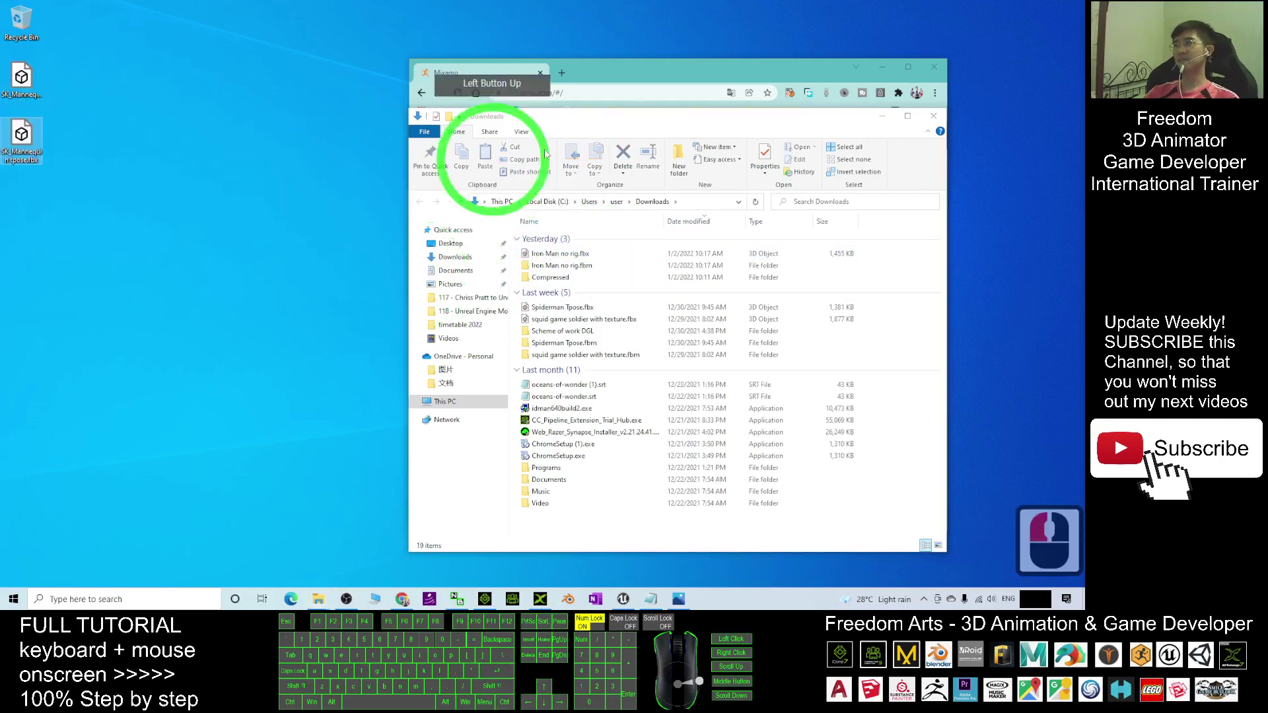
pyautogui.click(933, 115)
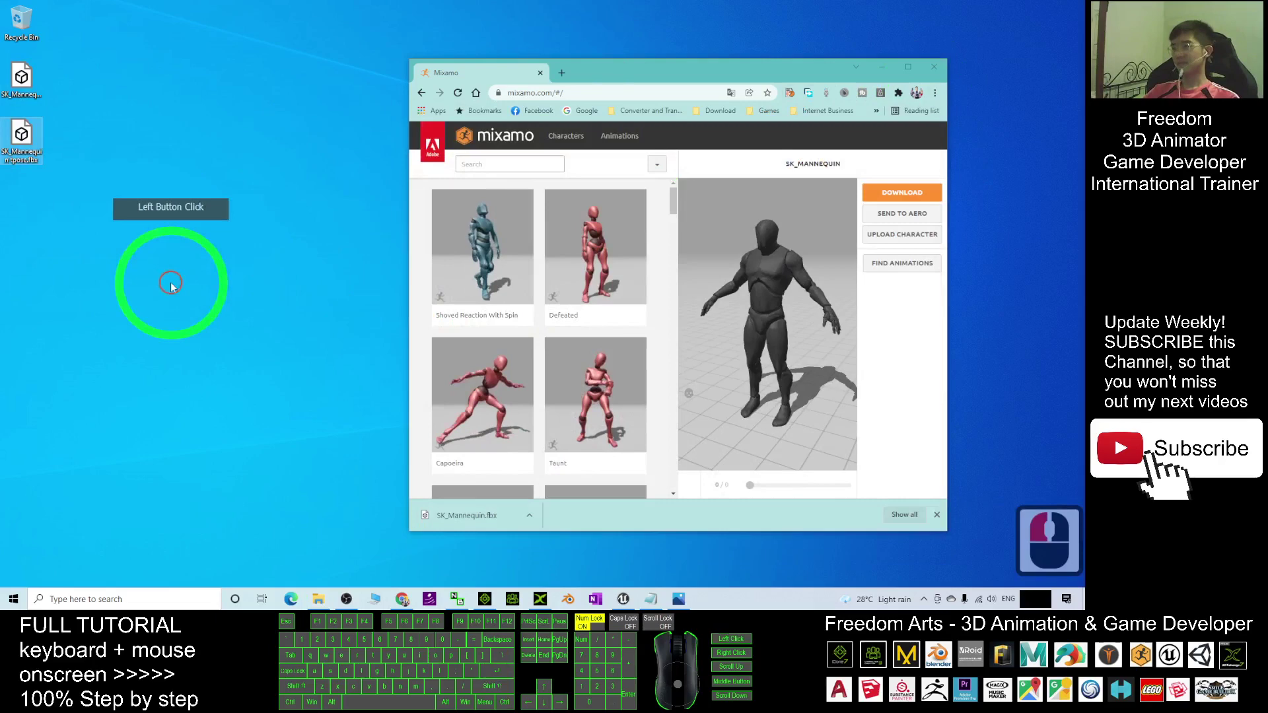
# - Drag SK_Mannequin tpose.fbx into the 3DXchange 7 viewport and accept the Import FBX settings
pyautogui.click(879, 66)
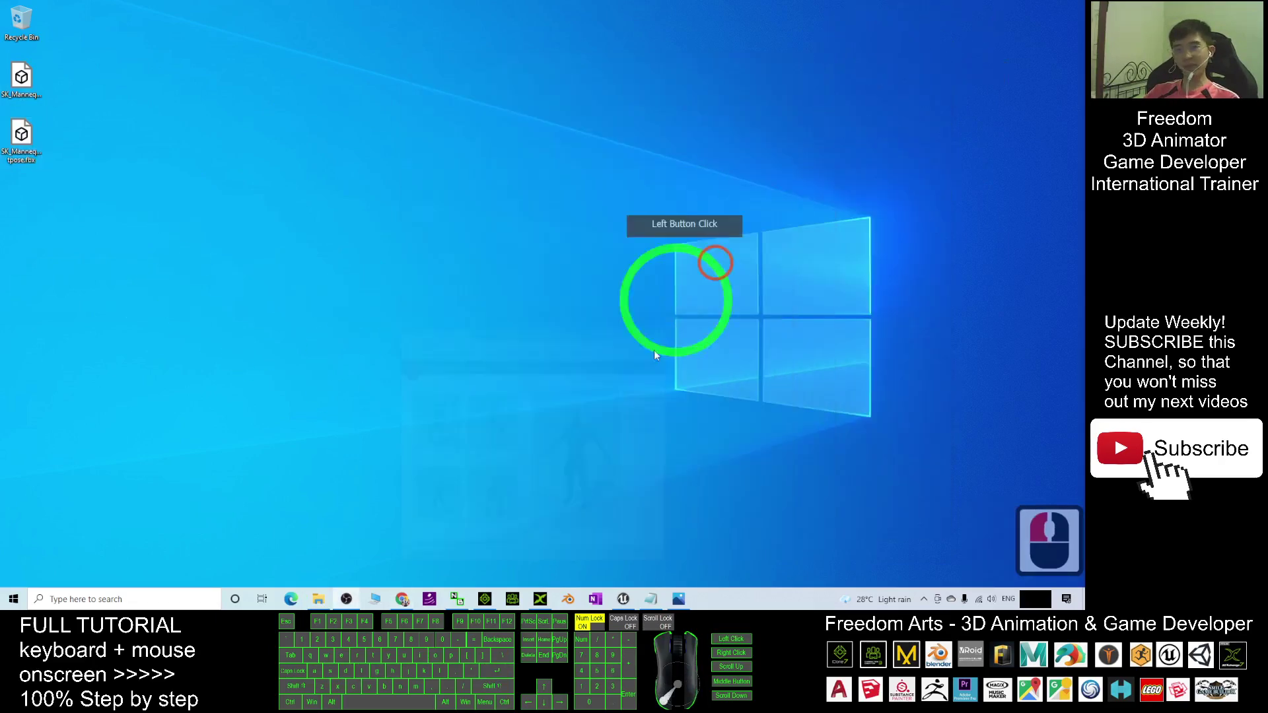
pyautogui.click(540, 598)
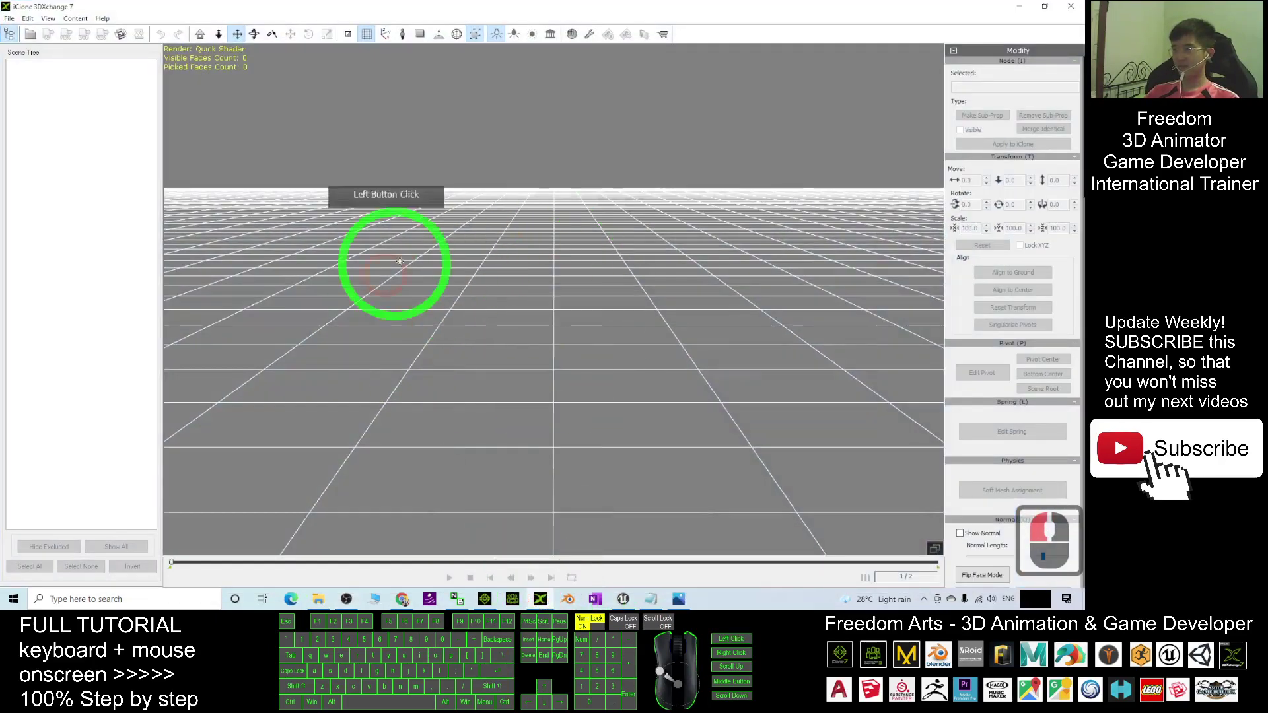
pyautogui.moveTo(523, 8); pyautogui.dragTo(541, 51)
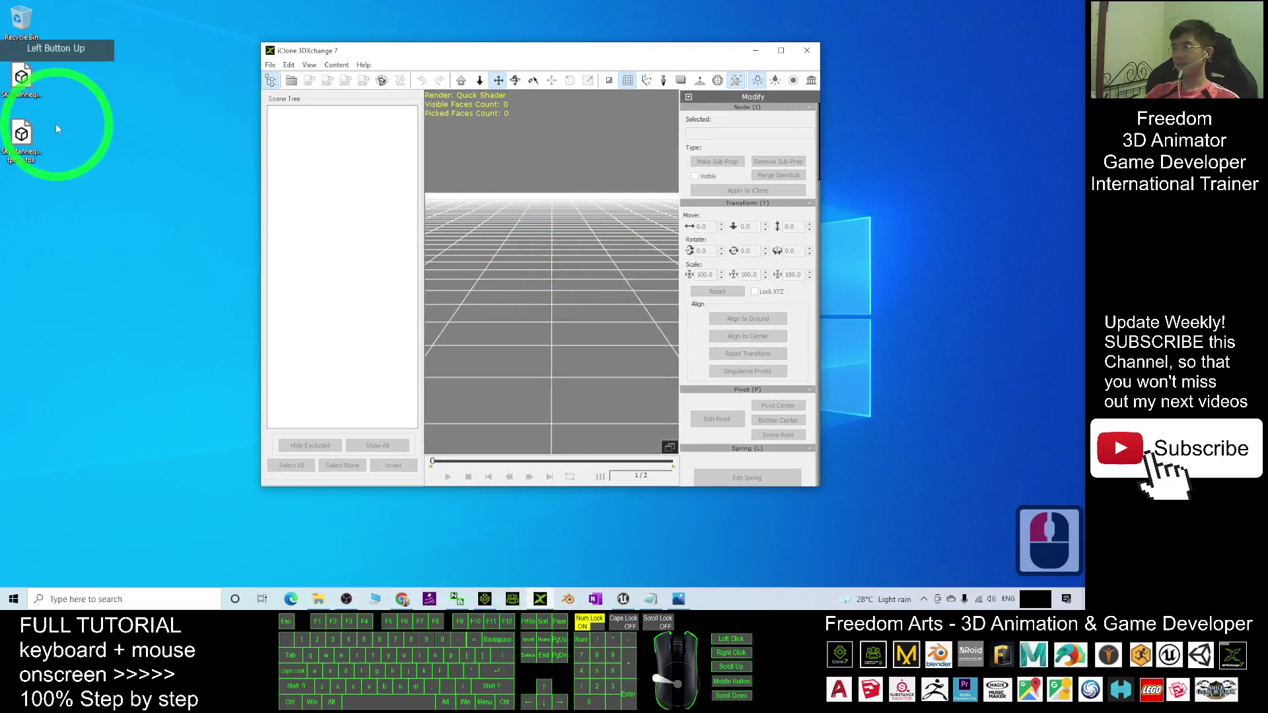
pyautogui.click(48, 152)
pyautogui.moveTo(48, 152); pyautogui.dragTo(567, 272)
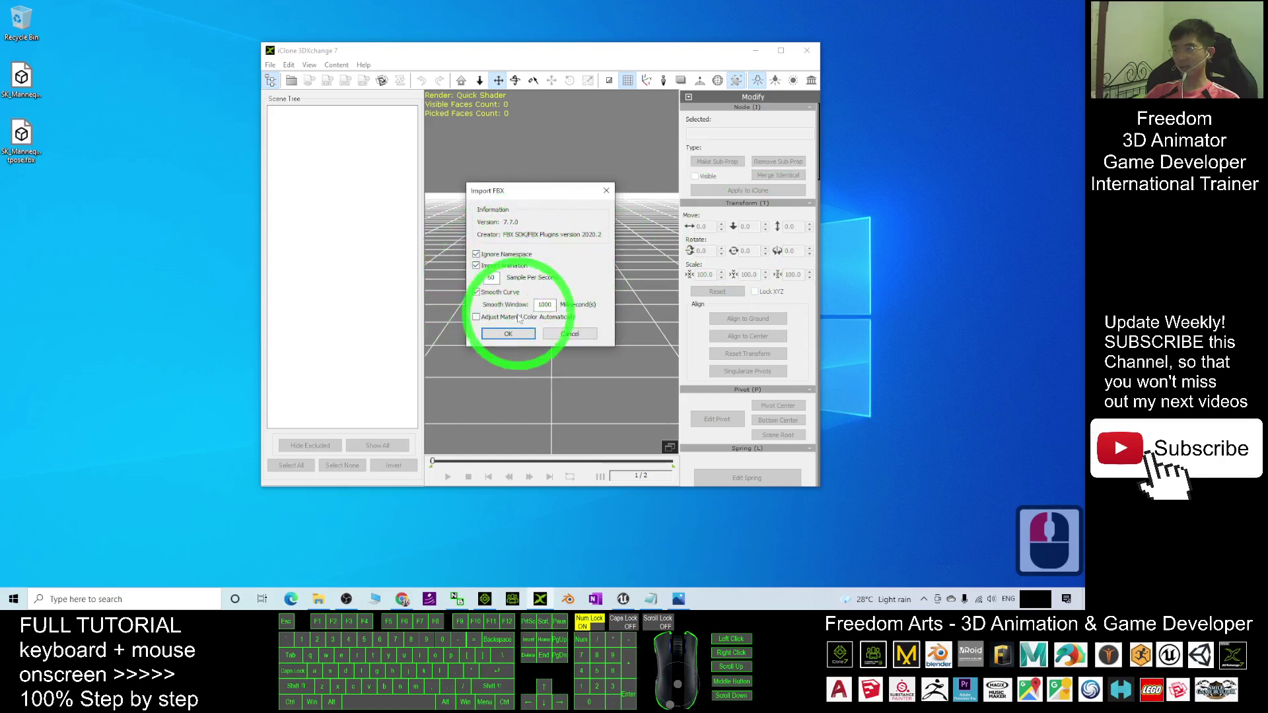
pyautogui.click(503, 334)
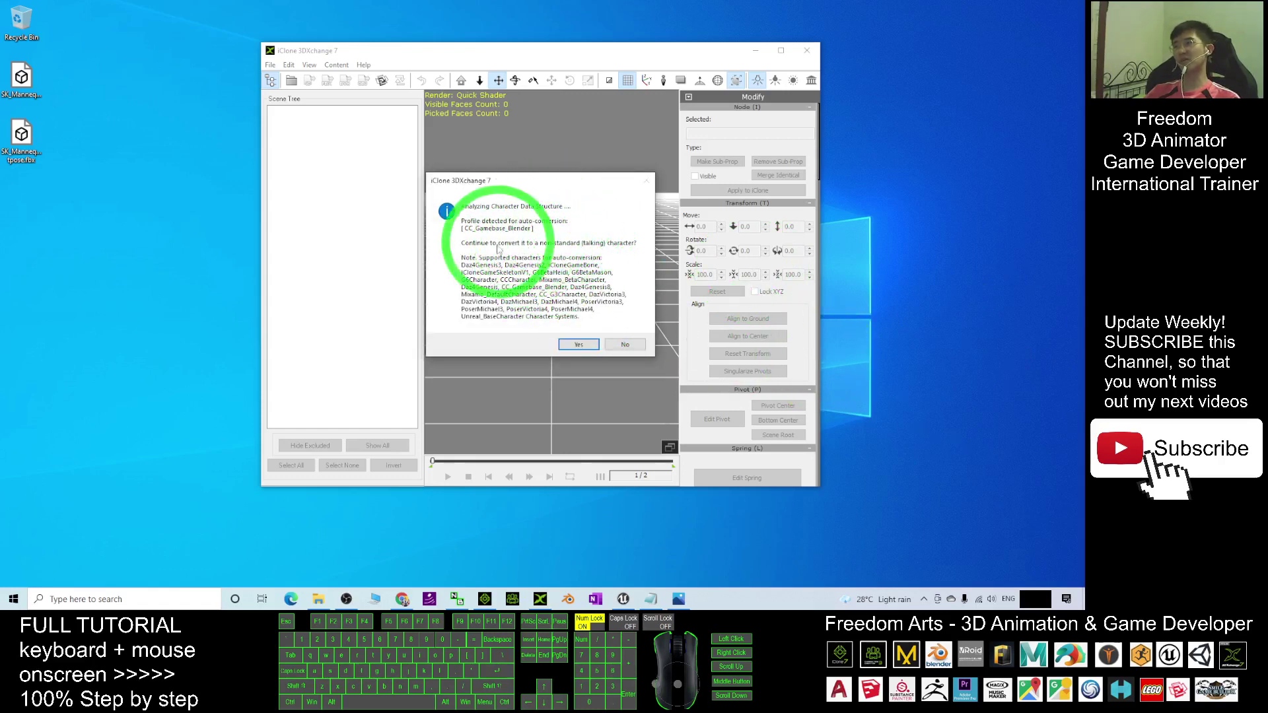
# - Accept converting the mannequin to a non-standard character and maximize 3DXchange
pyautogui.click(581, 344)
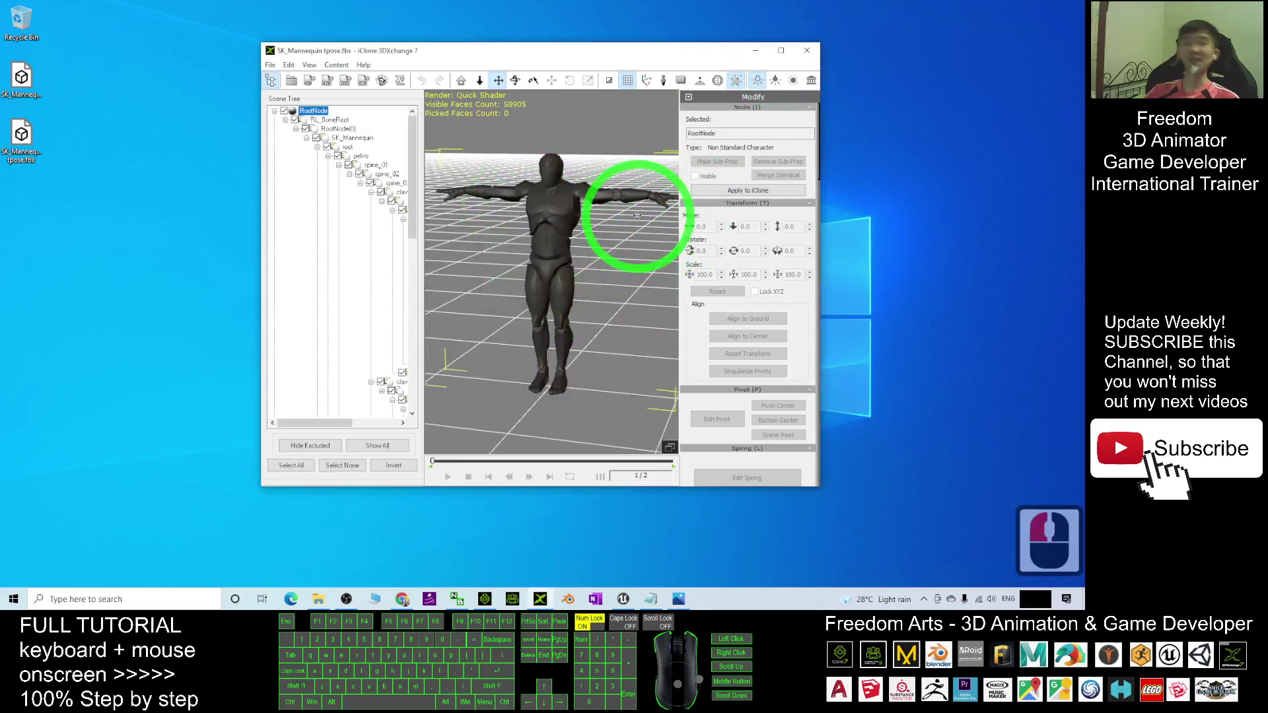
pyautogui.click(782, 52)
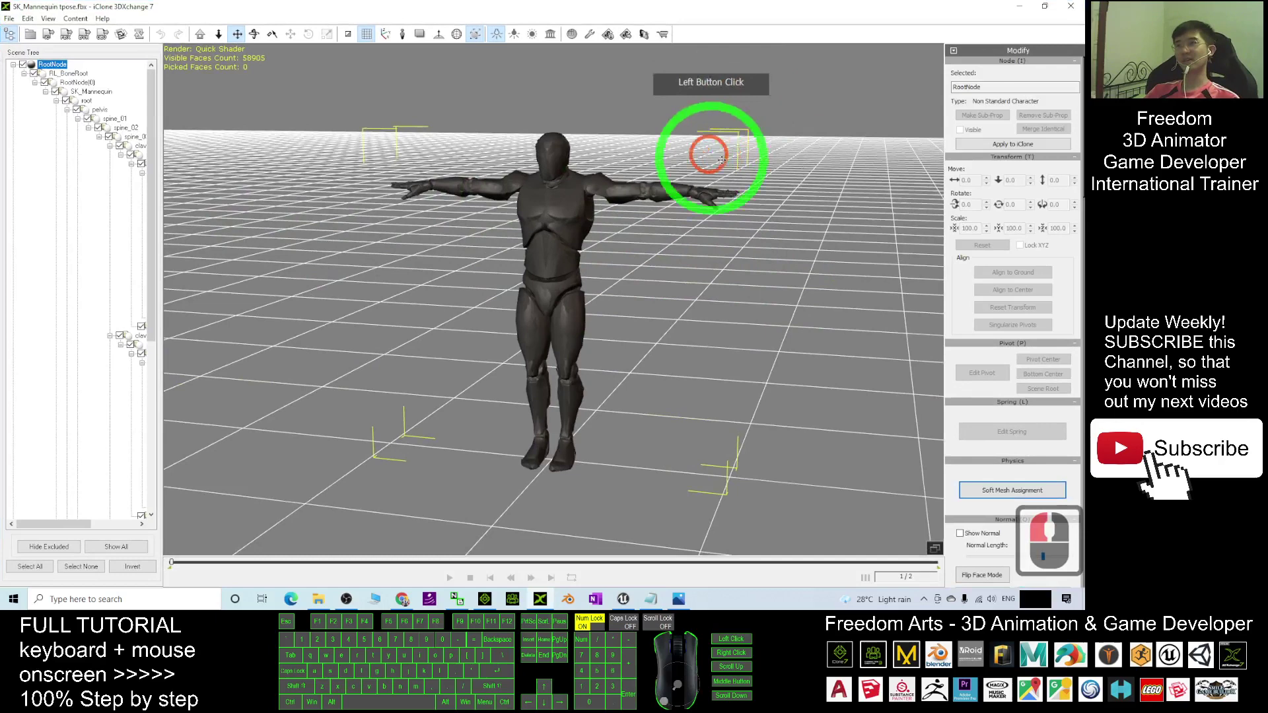
pyautogui.moveTo(1082, 124); pyautogui.dragTo(991, 296)
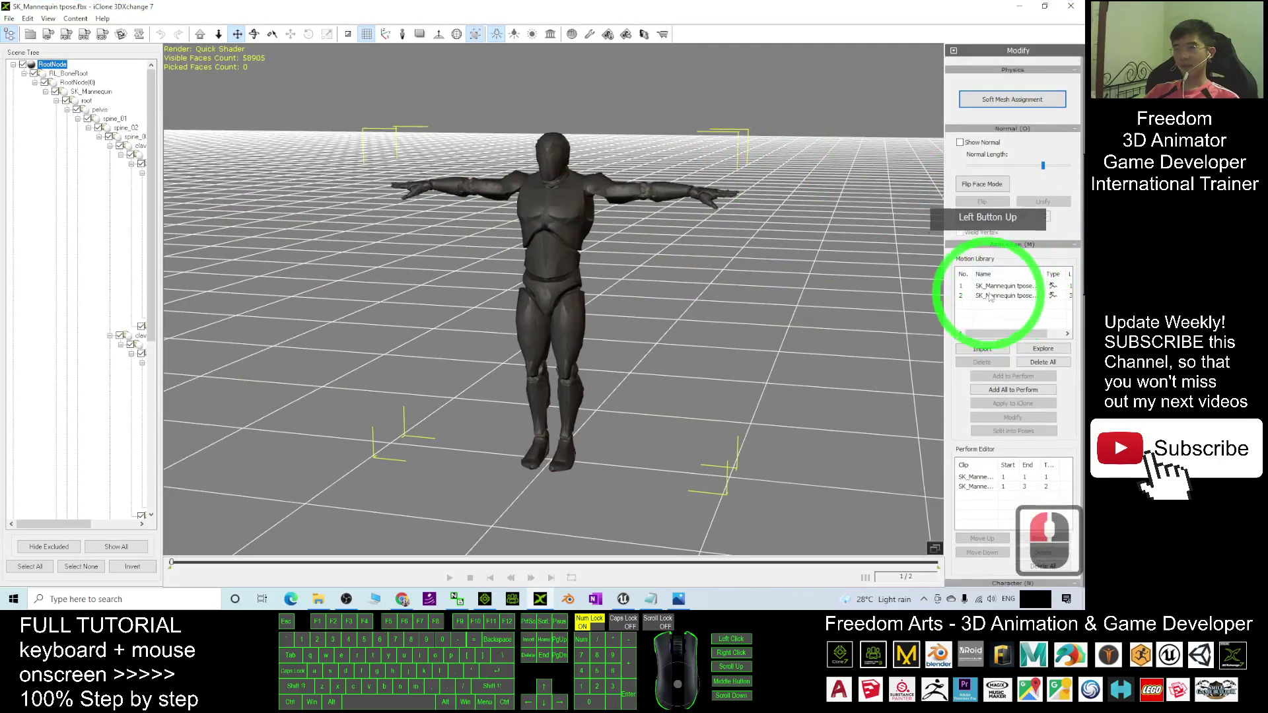
# - Preview the second Motion Library clip, then return to the first clip
pyautogui.click(991, 296)
pyautogui.doubleClick(994, 296)
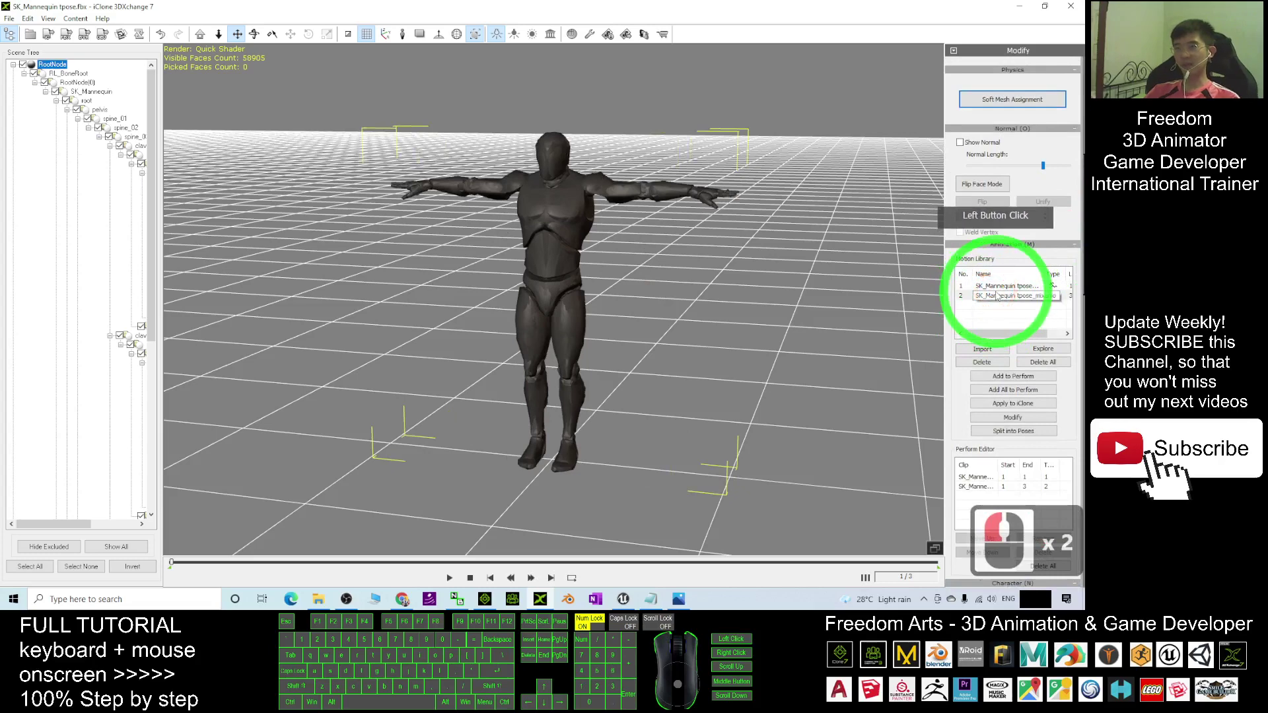
pyautogui.click(996, 286)
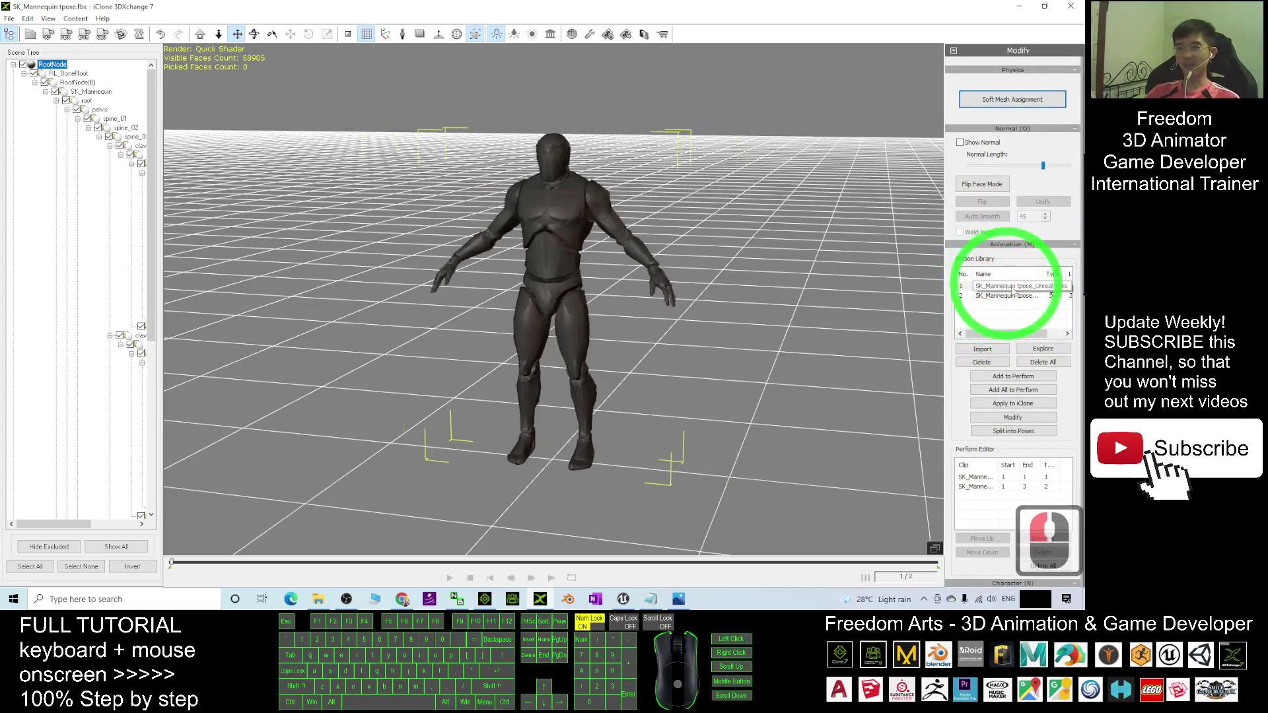
pyautogui.moveTo(1081, 291); pyautogui.dragTo(1075, 360)
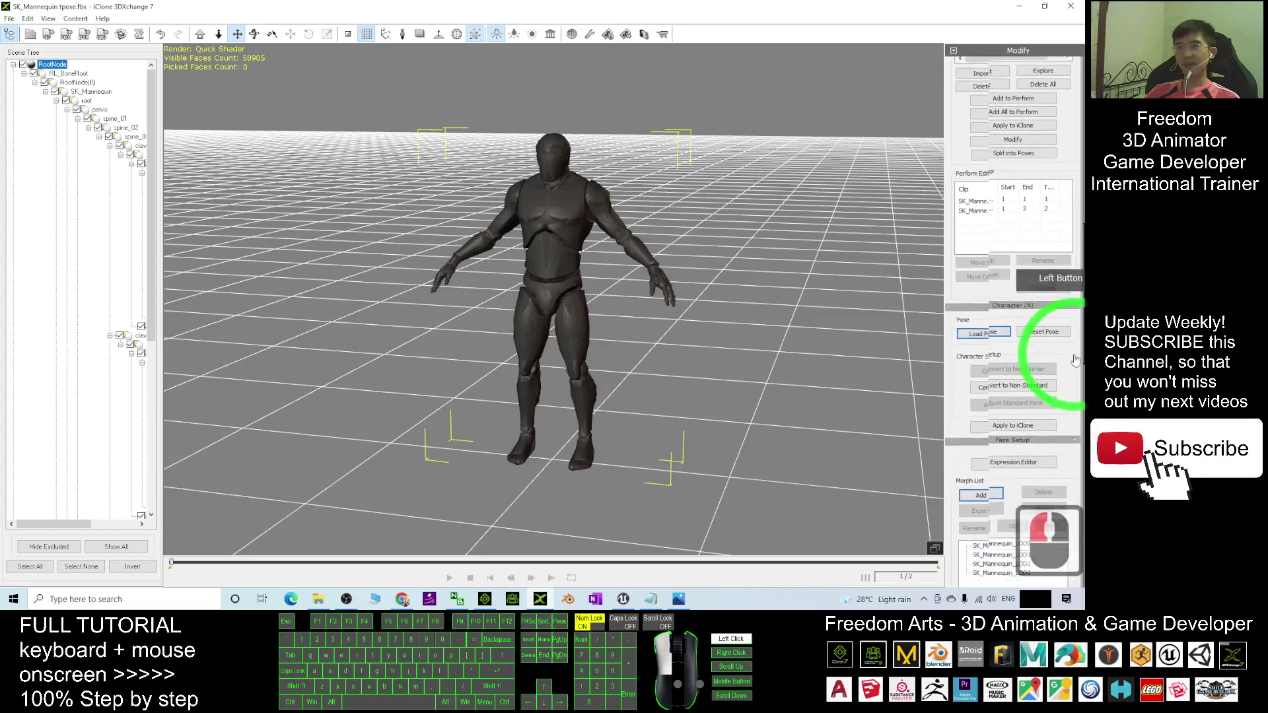
# - Convert the mannequin with the T-pose characterization profile and acknowledge the motion library update
pyautogui.doubleClick(1013, 385)
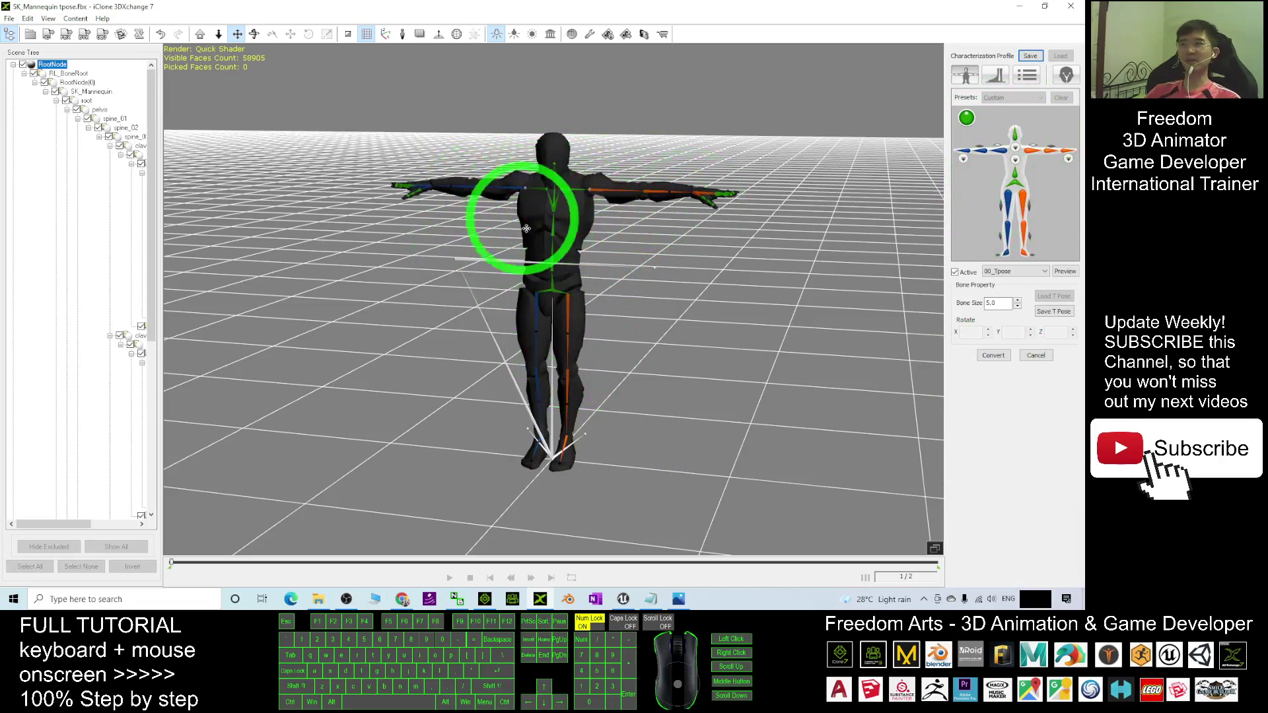
pyautogui.click(993, 356)
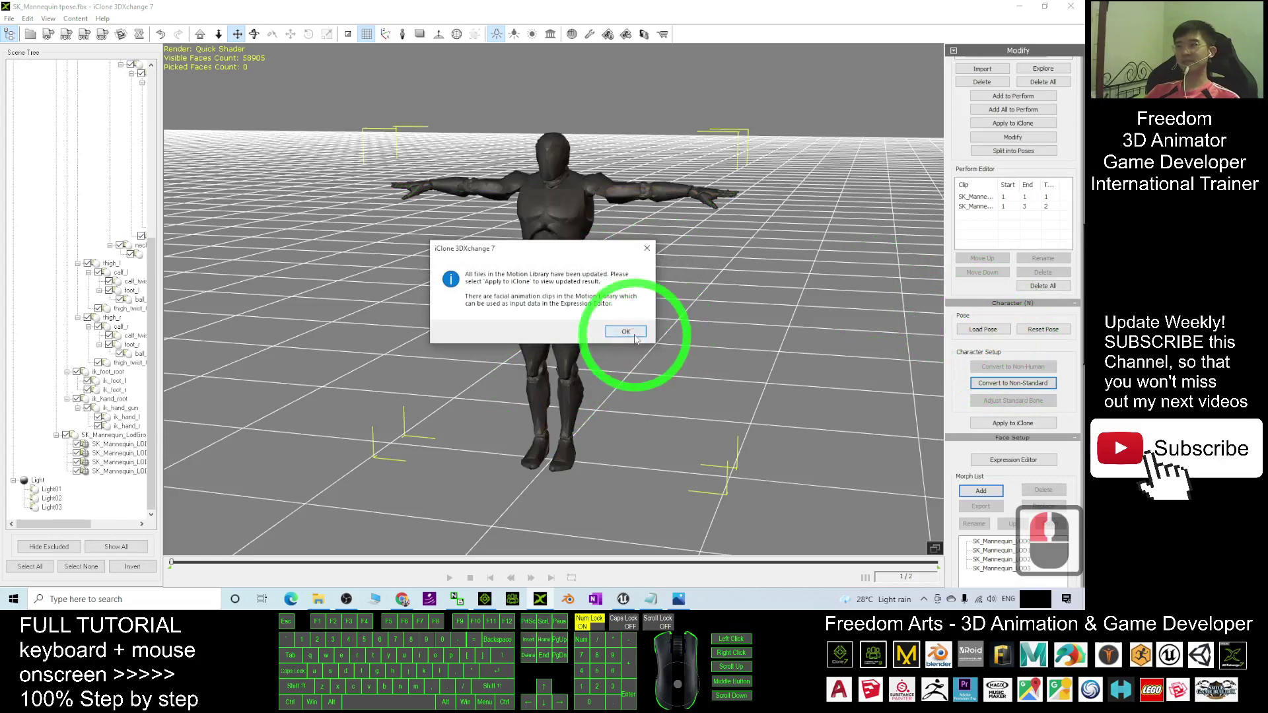
pyautogui.click(625, 332)
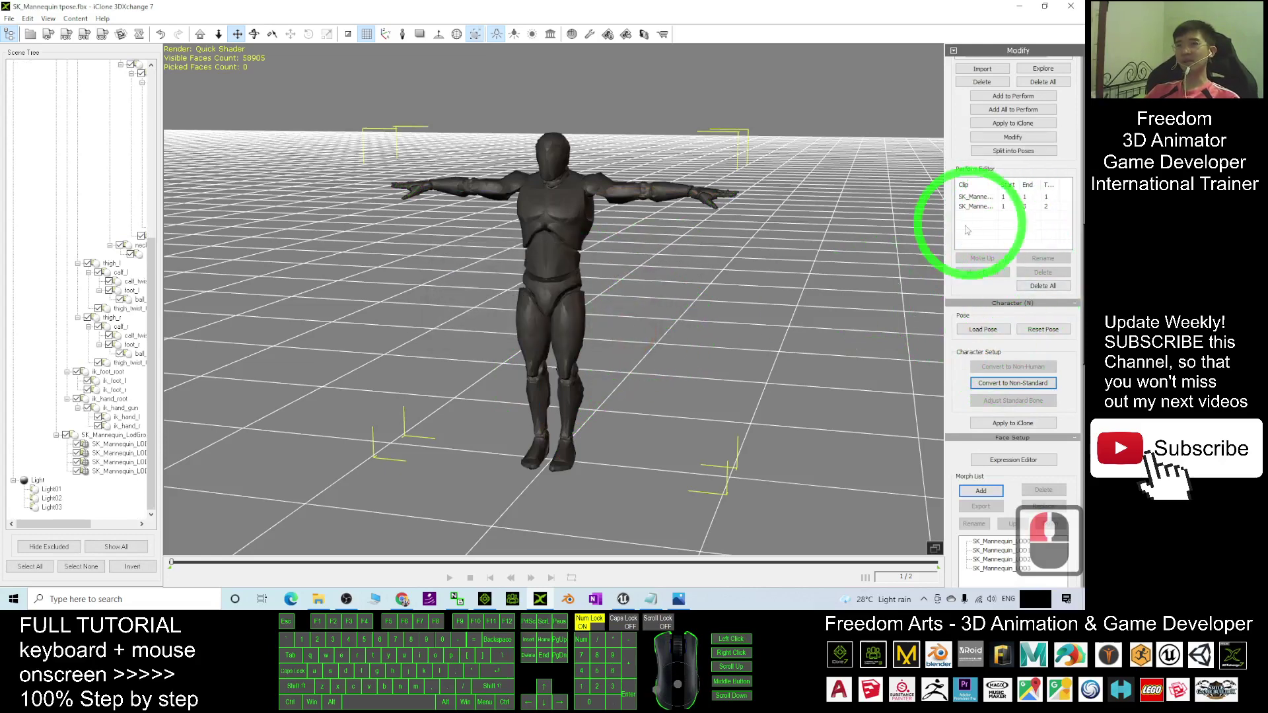
# - In Unreal, open Mannequin > Animations and bring up Asset Actions for ThirdPersonWalk
pyautogui.click(623, 599)
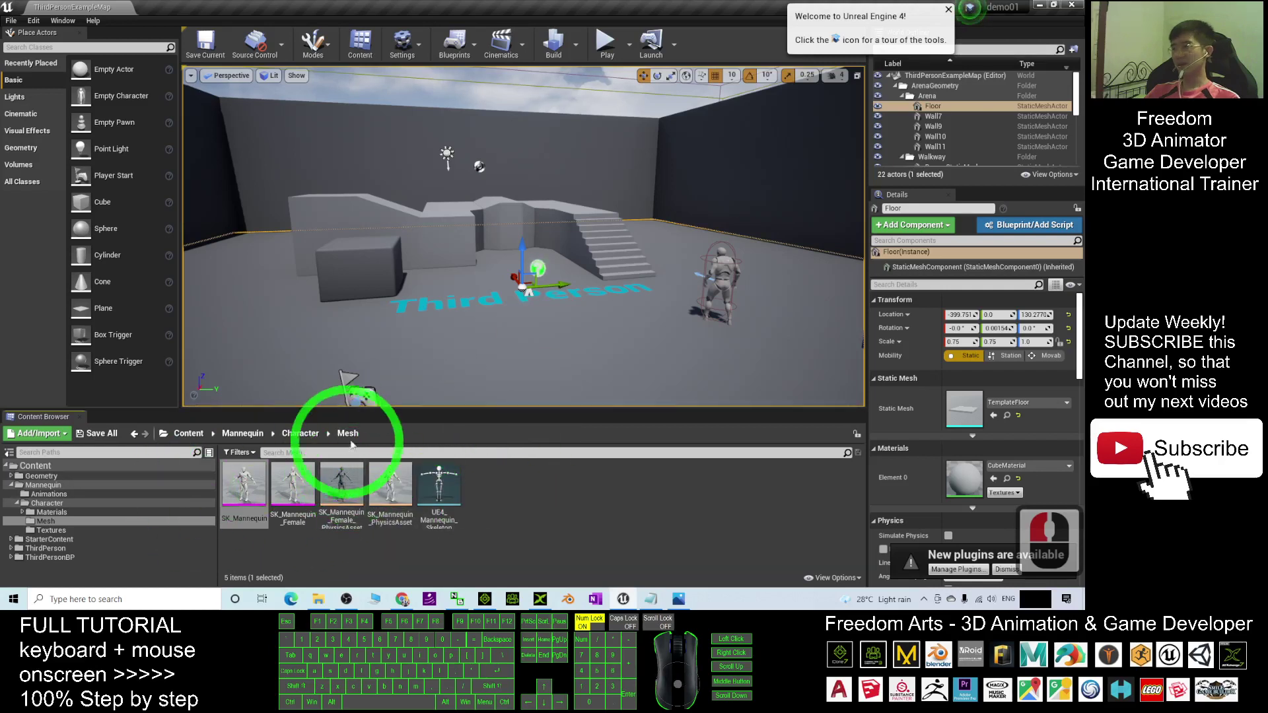
pyautogui.click(242, 435)
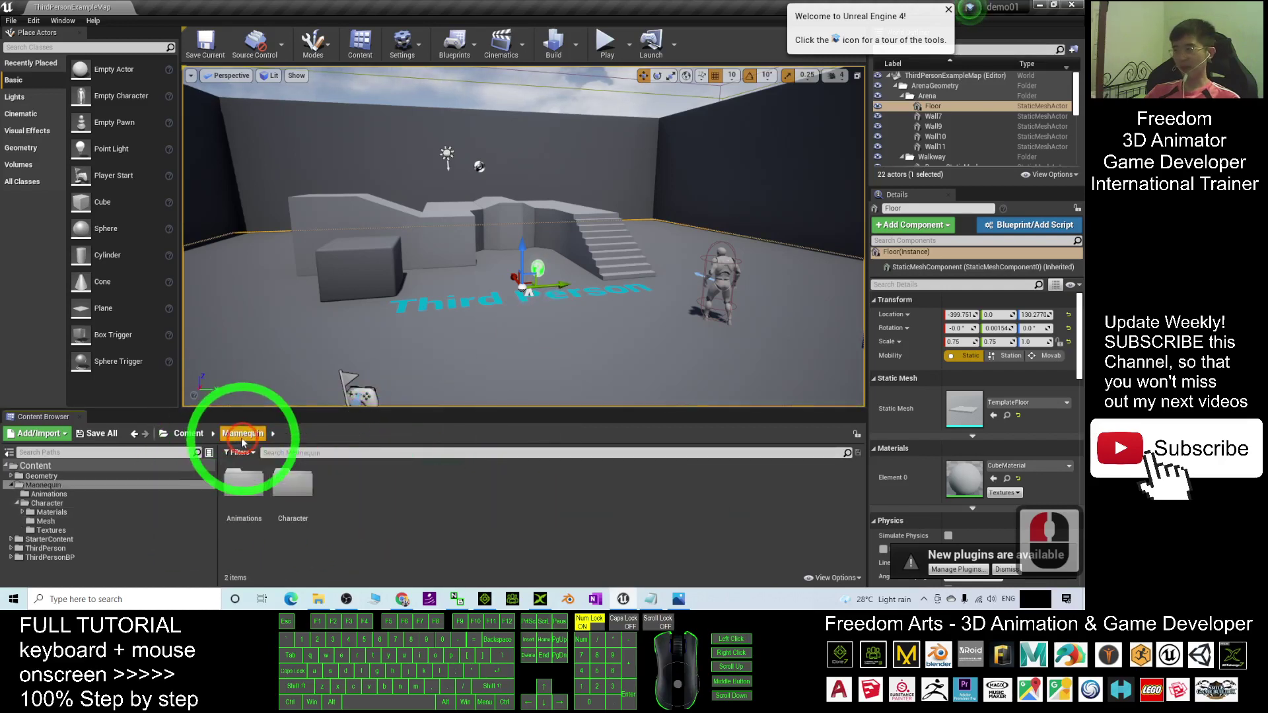
pyautogui.doubleClick(256, 487)
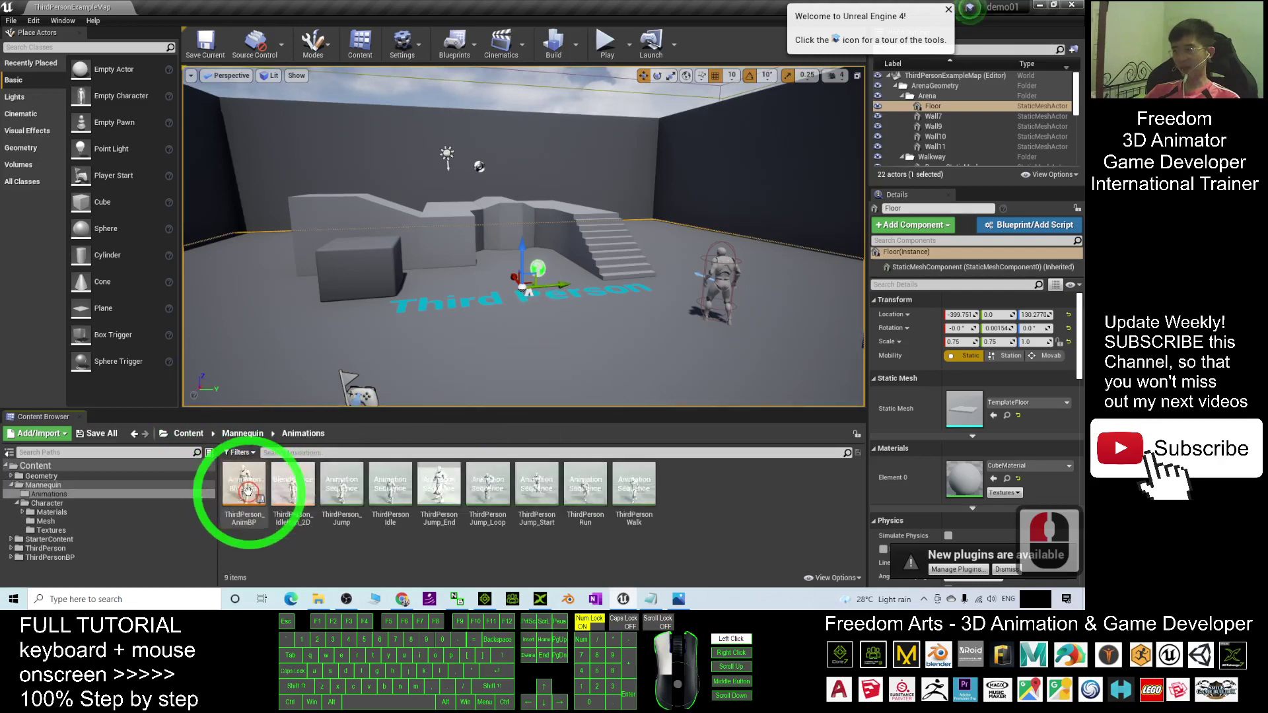
pyautogui.rightClick(635, 494)
pyautogui.moveTo(690, 321)
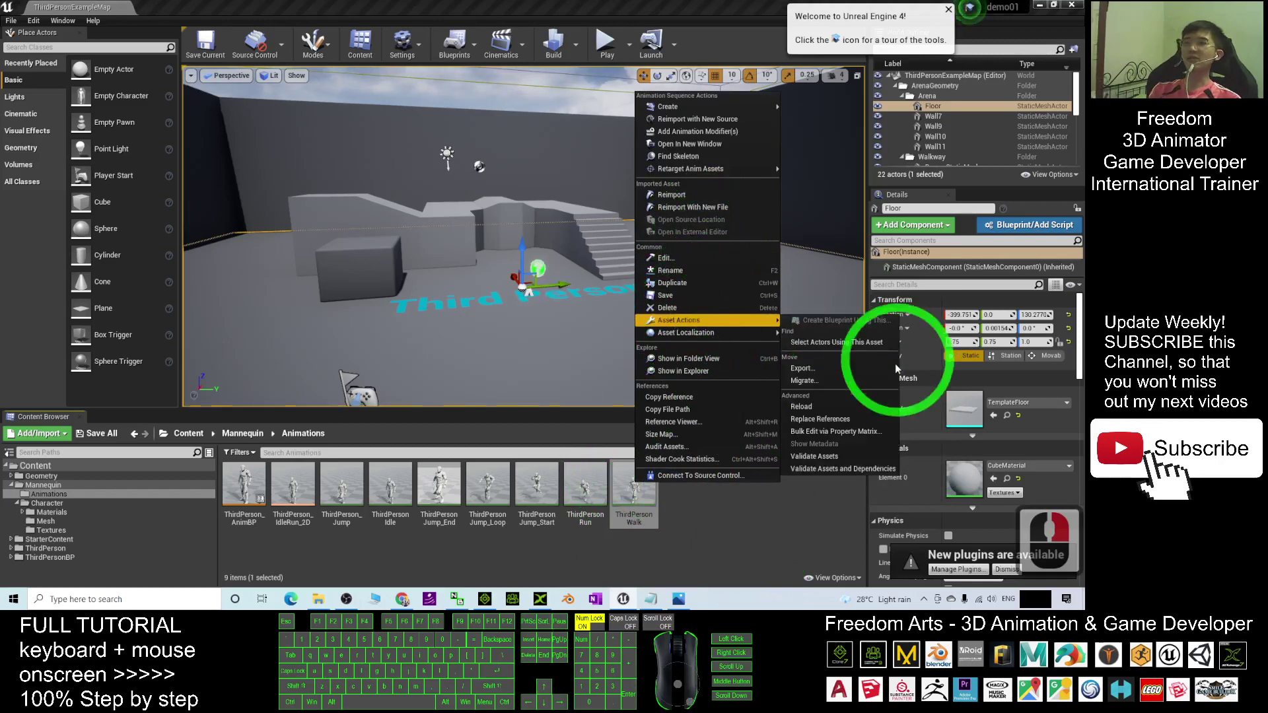
# - Export ThirdPersonWalk as ThirdPersonWalk.FBX to the Desktop with the default FBX export options
pyautogui.click(830, 368)
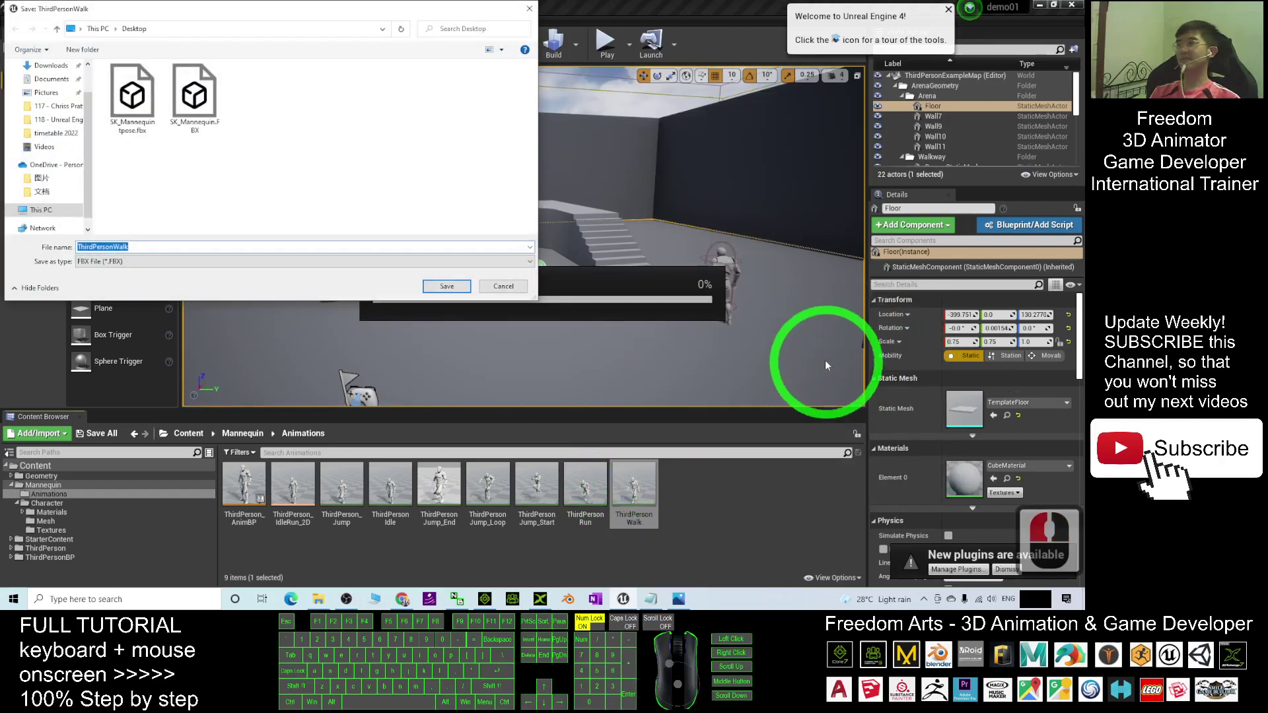
pyautogui.click(127, 246)
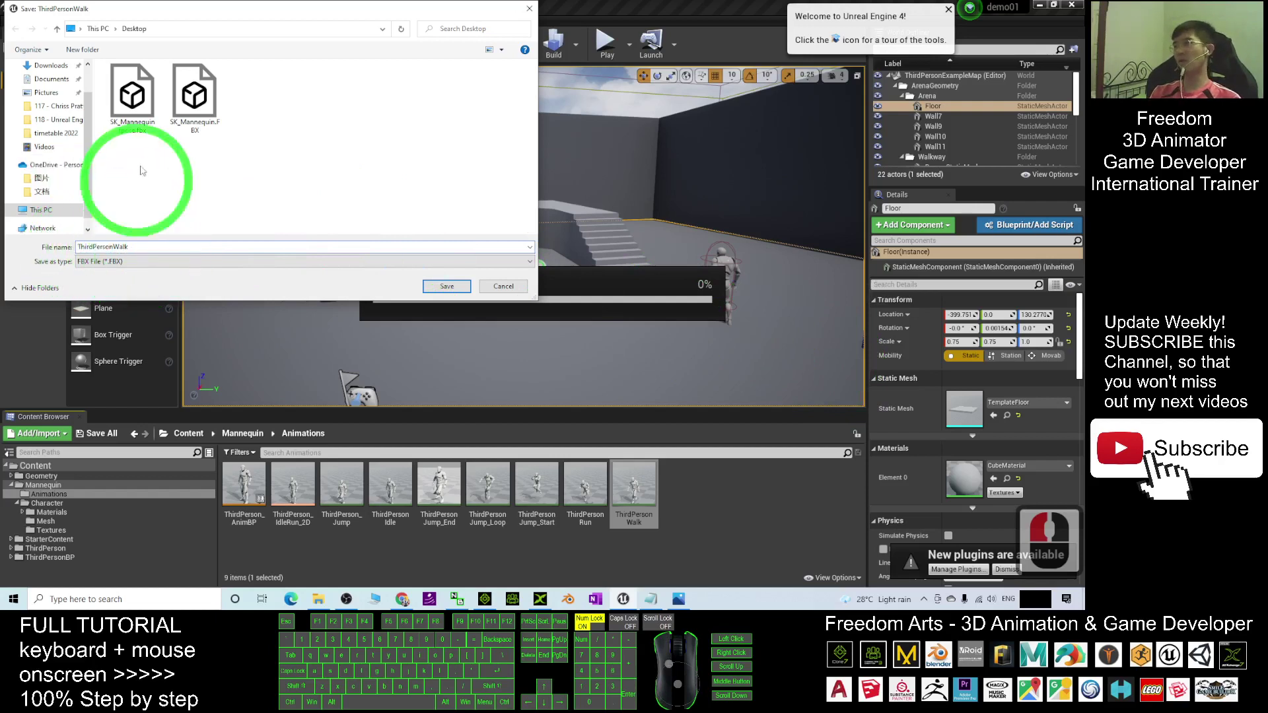
pyautogui.click(447, 285)
pyautogui.click(624, 417)
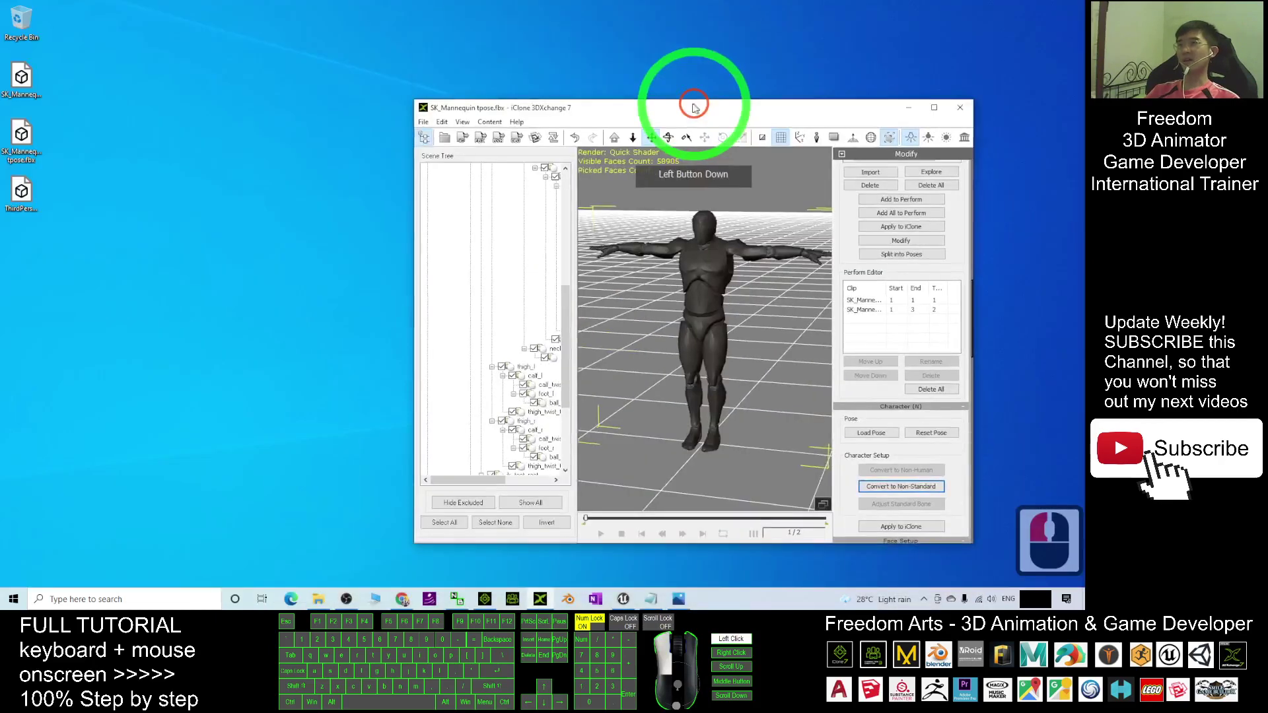
# - Import ThirdPersonWalk.FBX from the desktop into the 3DXchange Motion Library and preview it
pyautogui.moveTo(693, 99); pyautogui.dragTo(593, 58)
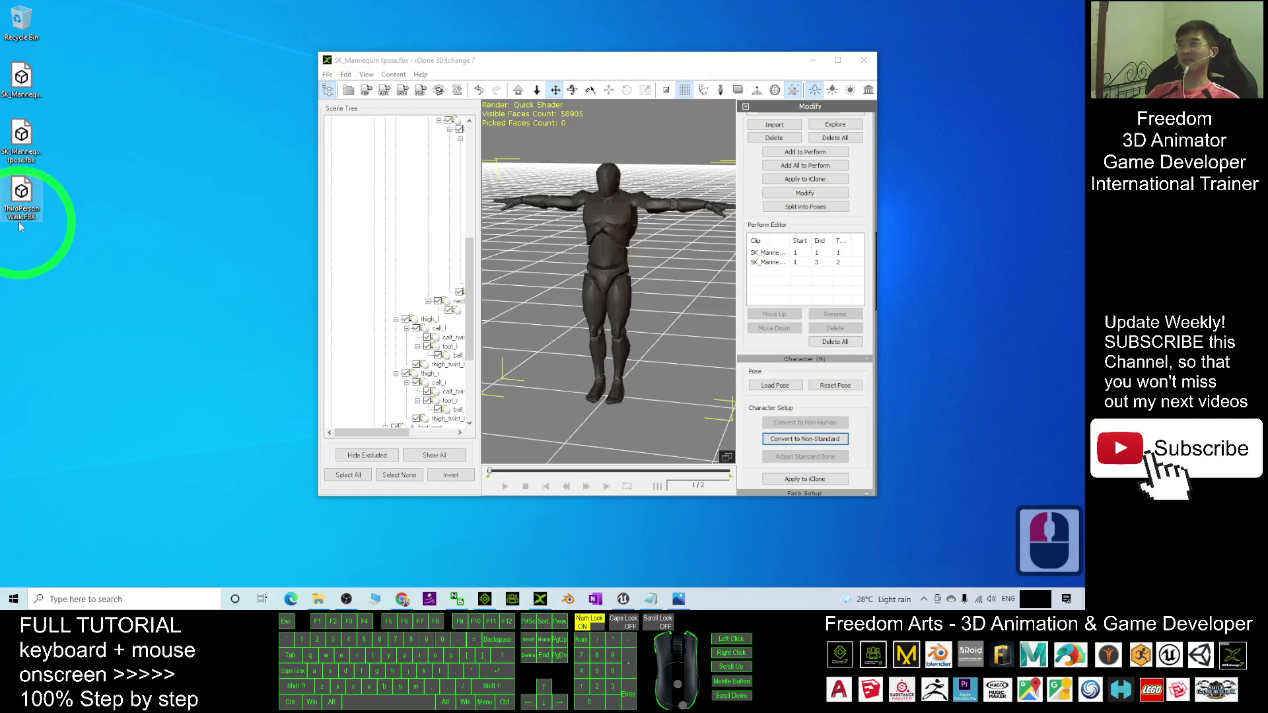
pyautogui.moveTo(25, 198); pyautogui.dragTo(792, 158)
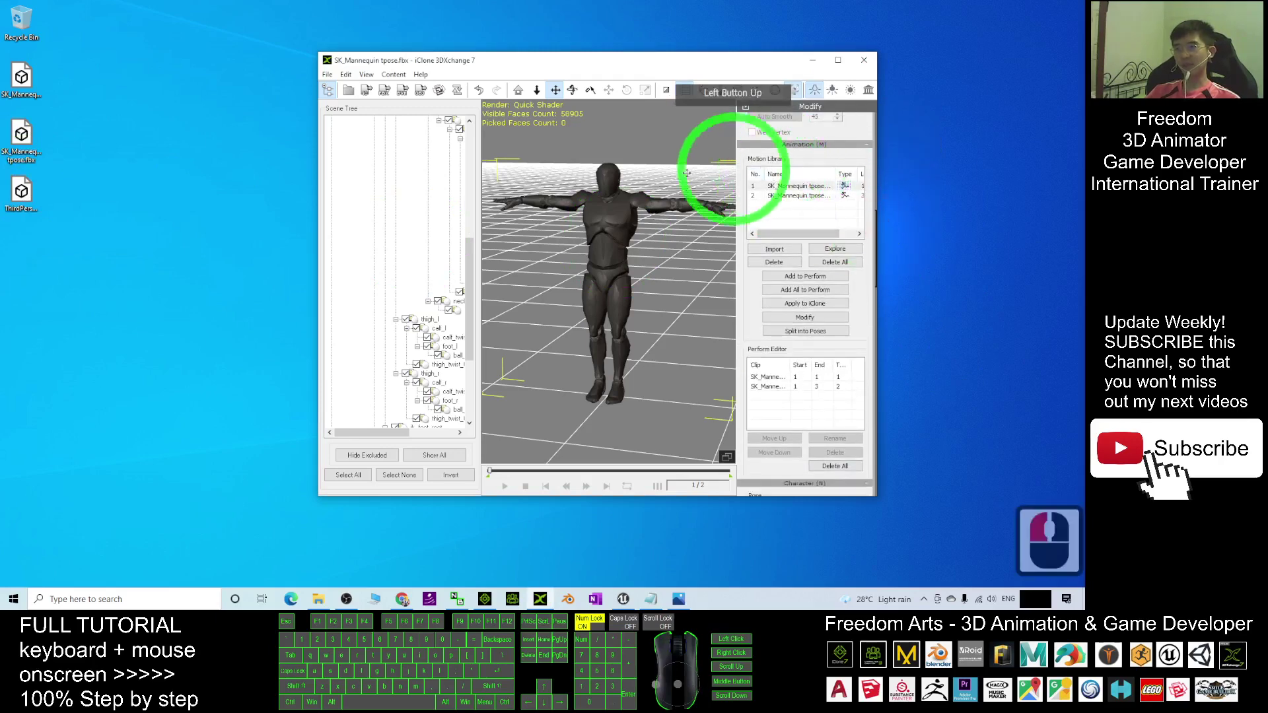
pyautogui.moveTo(35, 195); pyautogui.dragTo(793, 220)
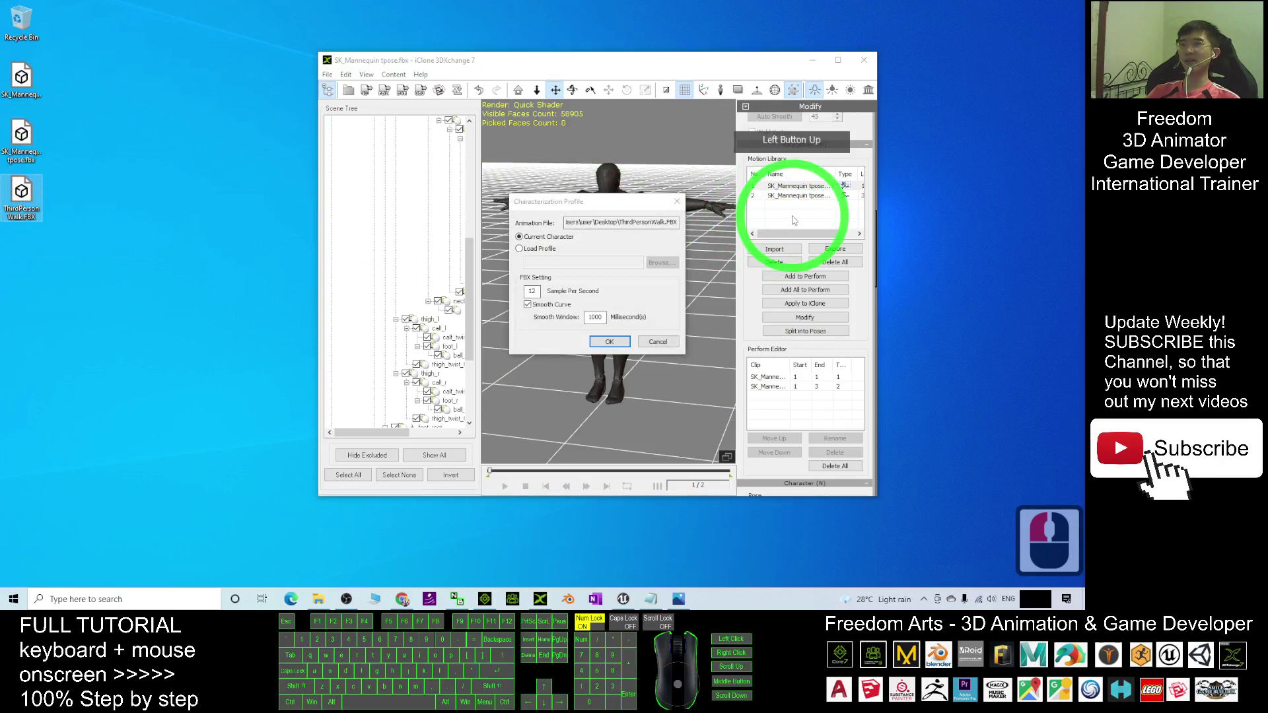
pyautogui.click(606, 339)
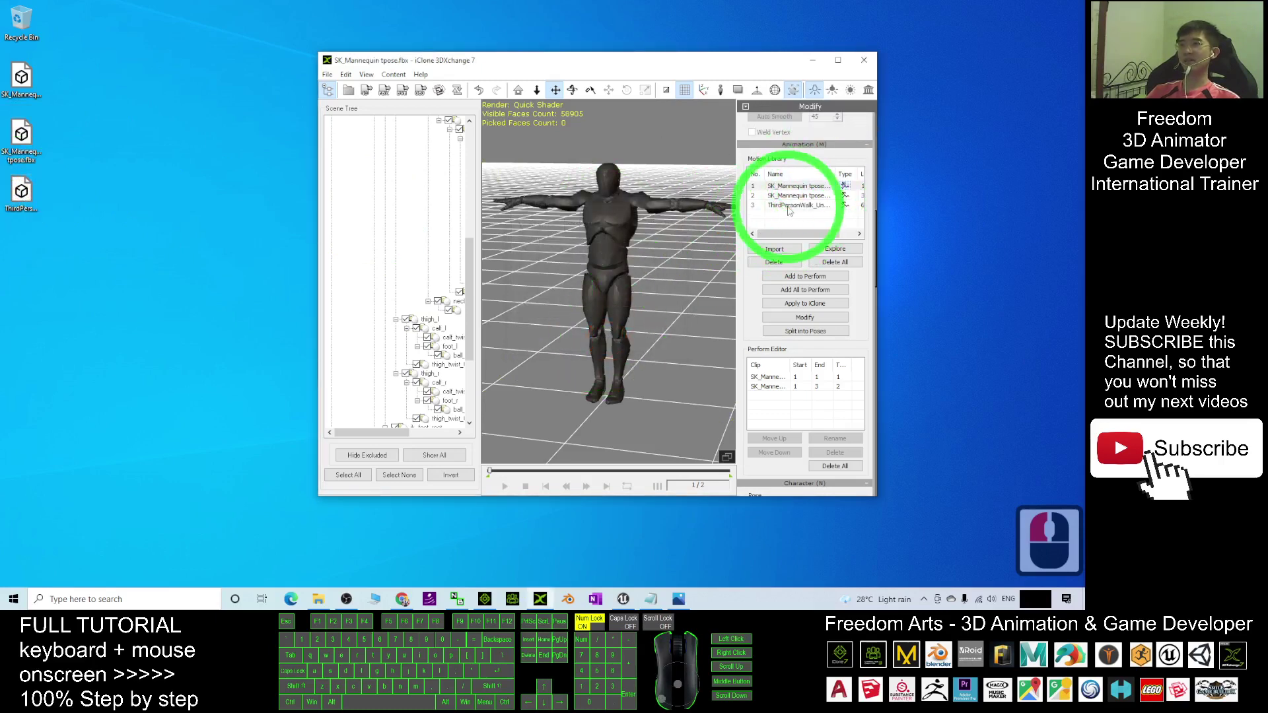
pyautogui.click(787, 205)
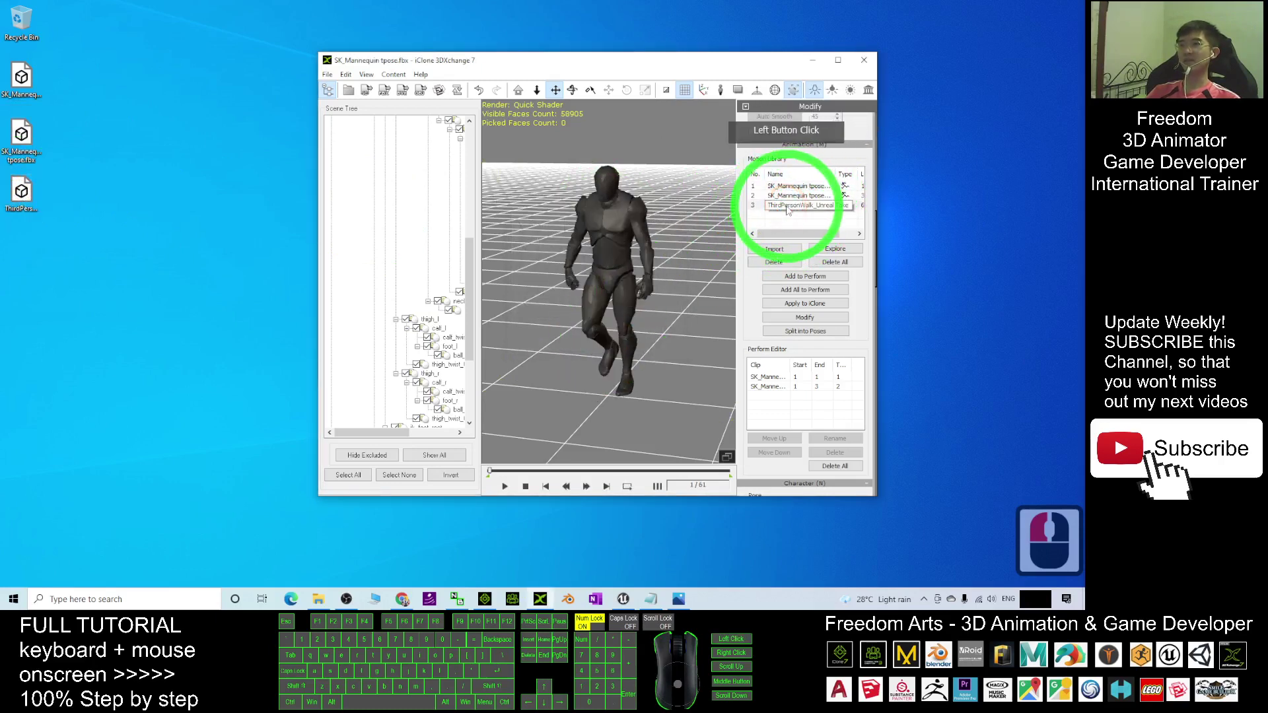
# - Clear the Perform list and add the ThirdPersonWalk clip as its only entry
pyautogui.click(769, 379)
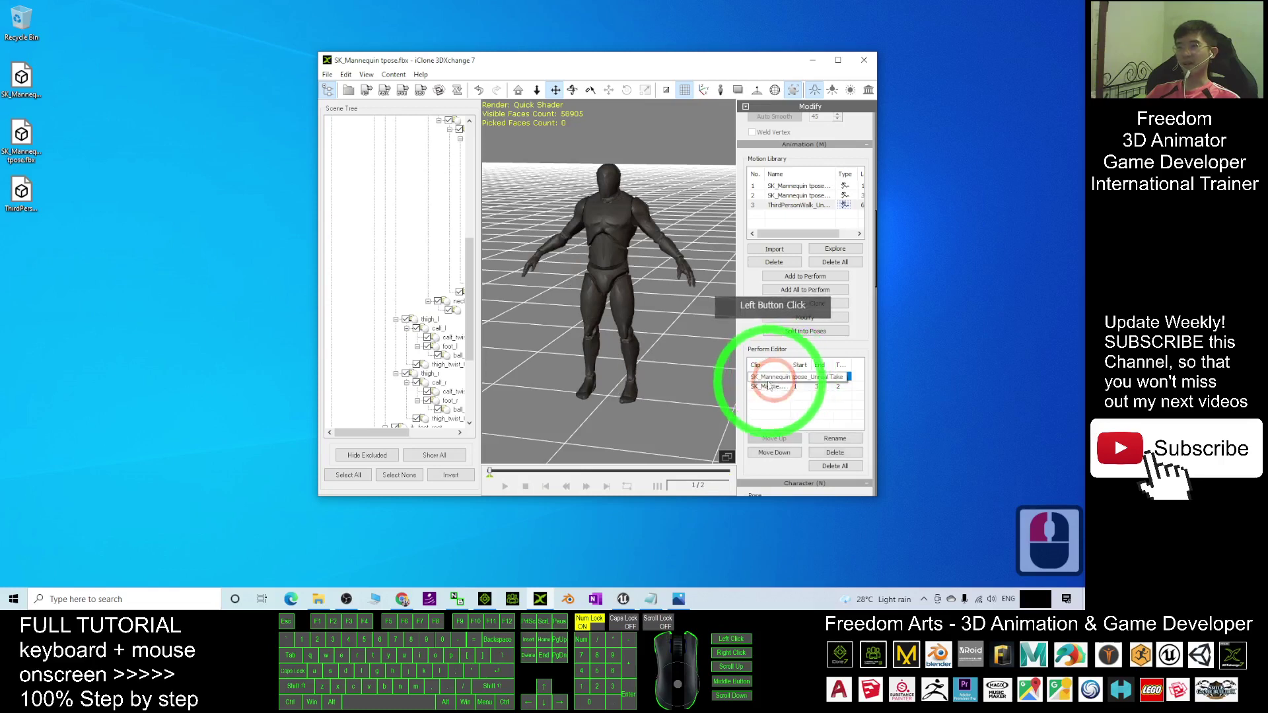
pyautogui.click(833, 464)
pyautogui.click(791, 205)
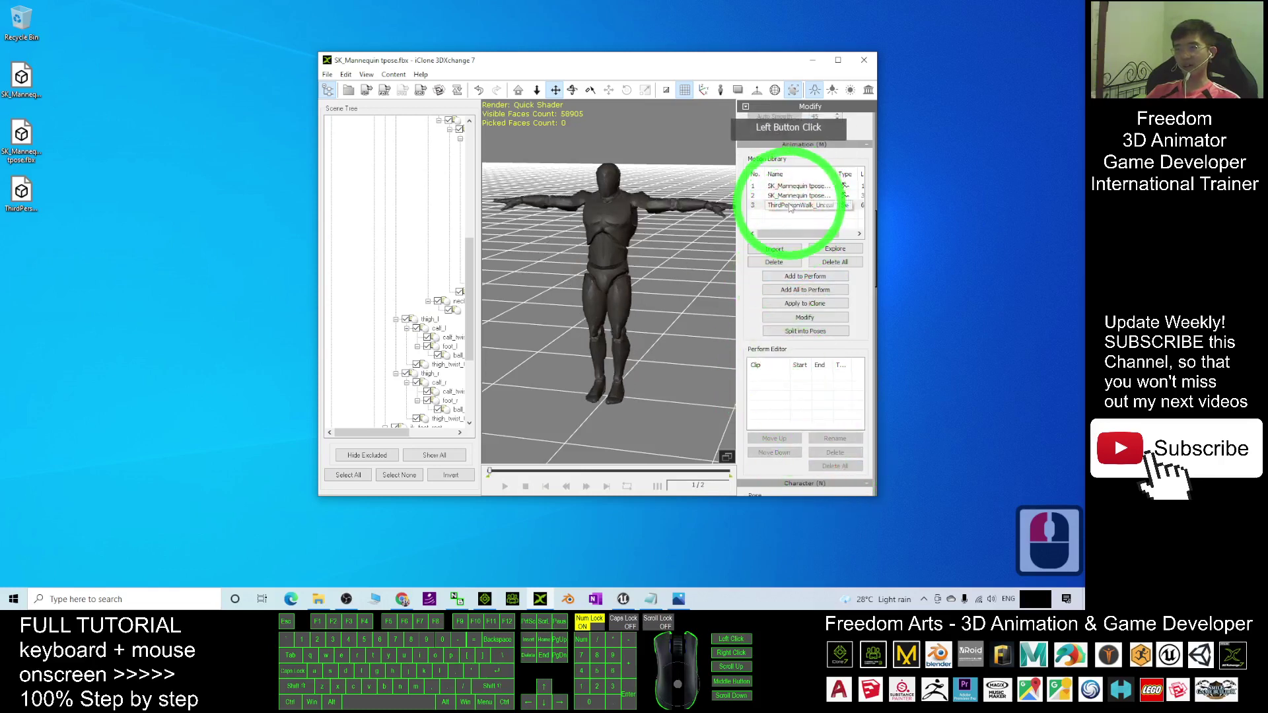
pyautogui.click(788, 209)
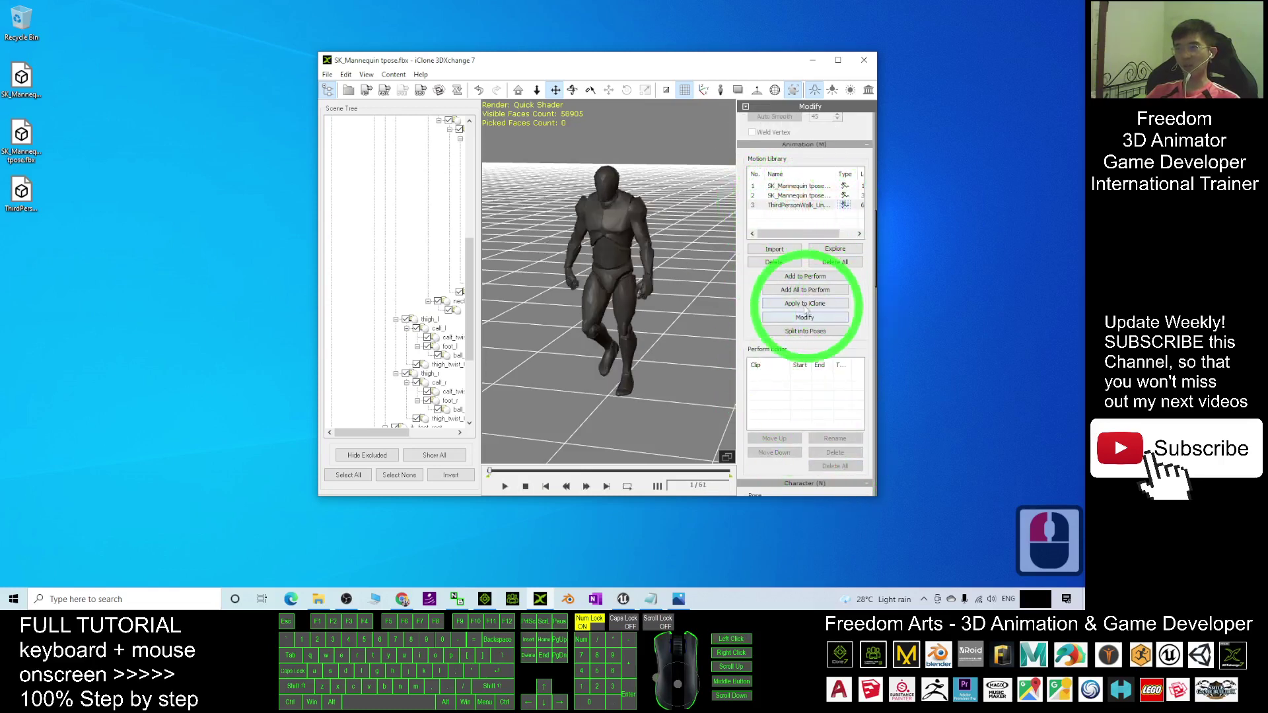
pyautogui.click(807, 278)
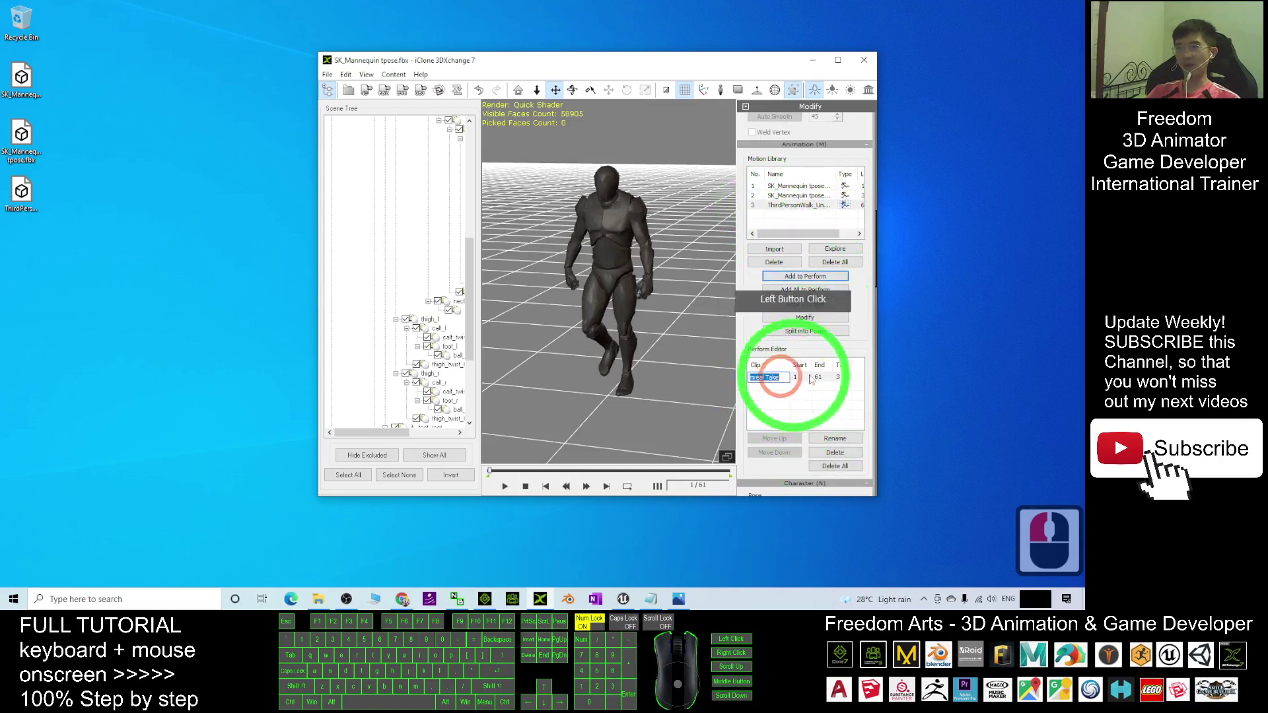
pyautogui.click(763, 377)
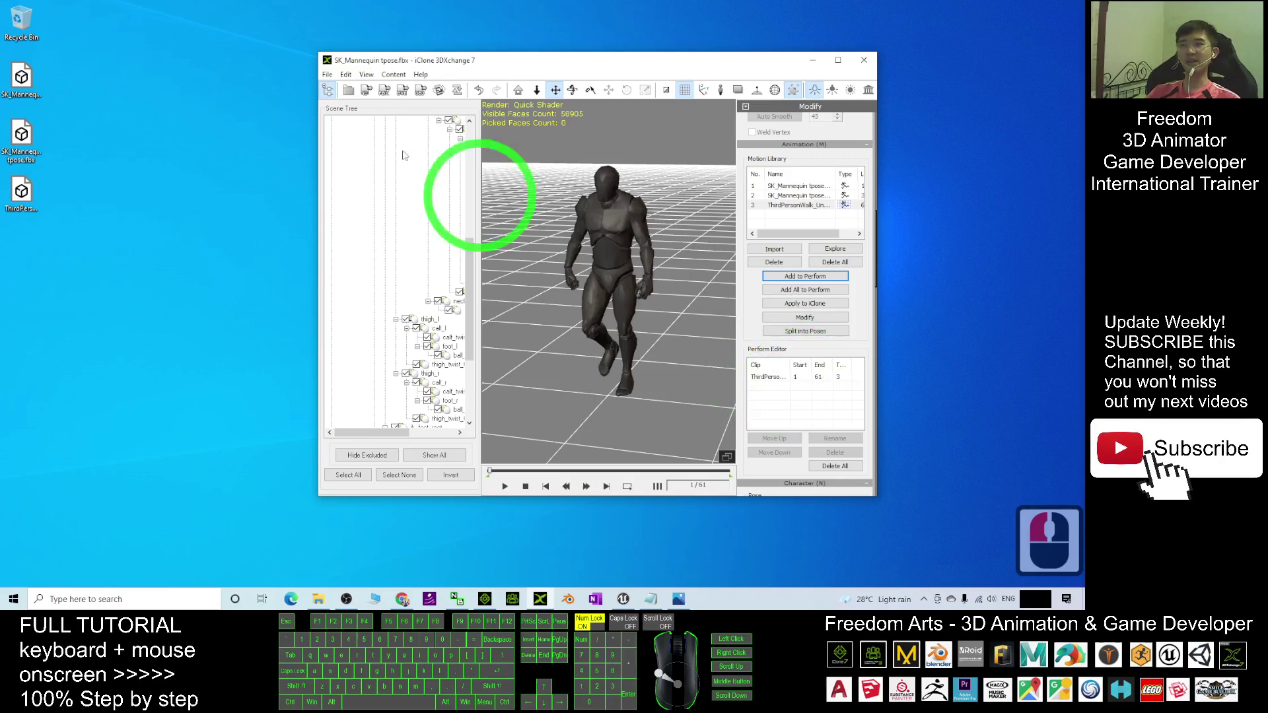
# - Open the iClone content export settings, leaving geometry export turned off
pyautogui.click(366, 92)
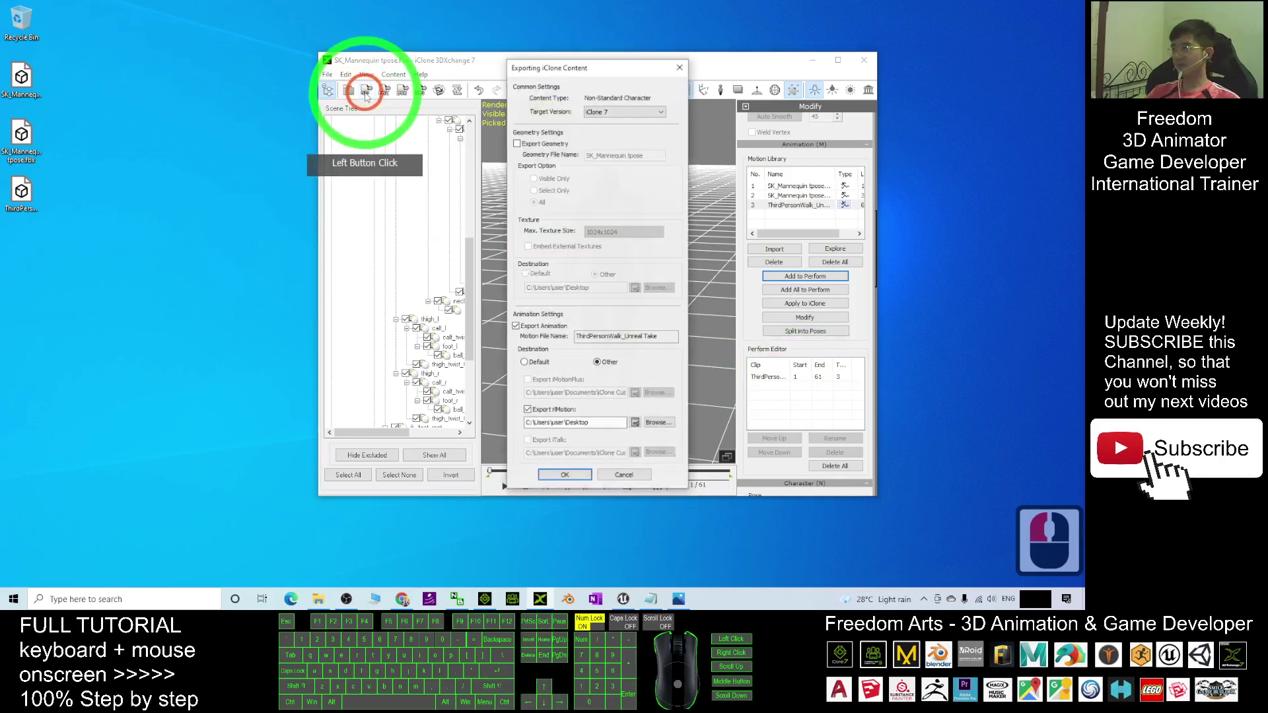
pyautogui.click(522, 144)
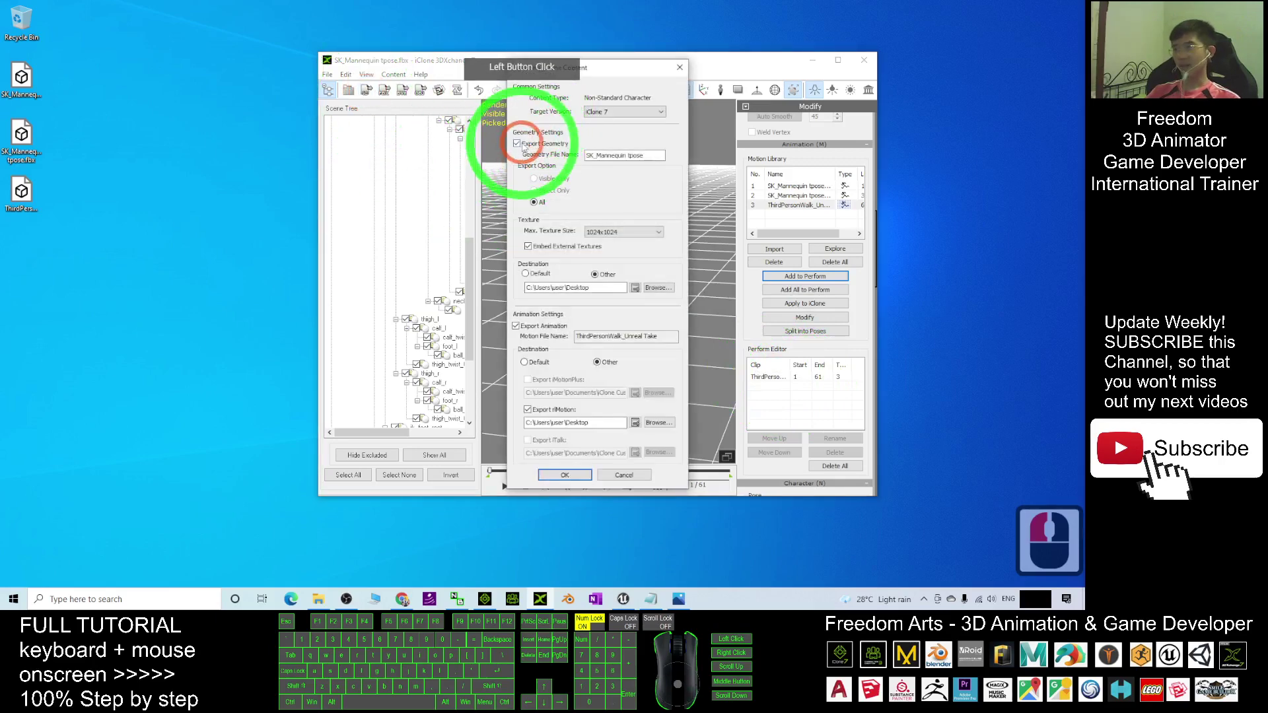
pyautogui.click(518, 144)
pyautogui.doubleClick(516, 327)
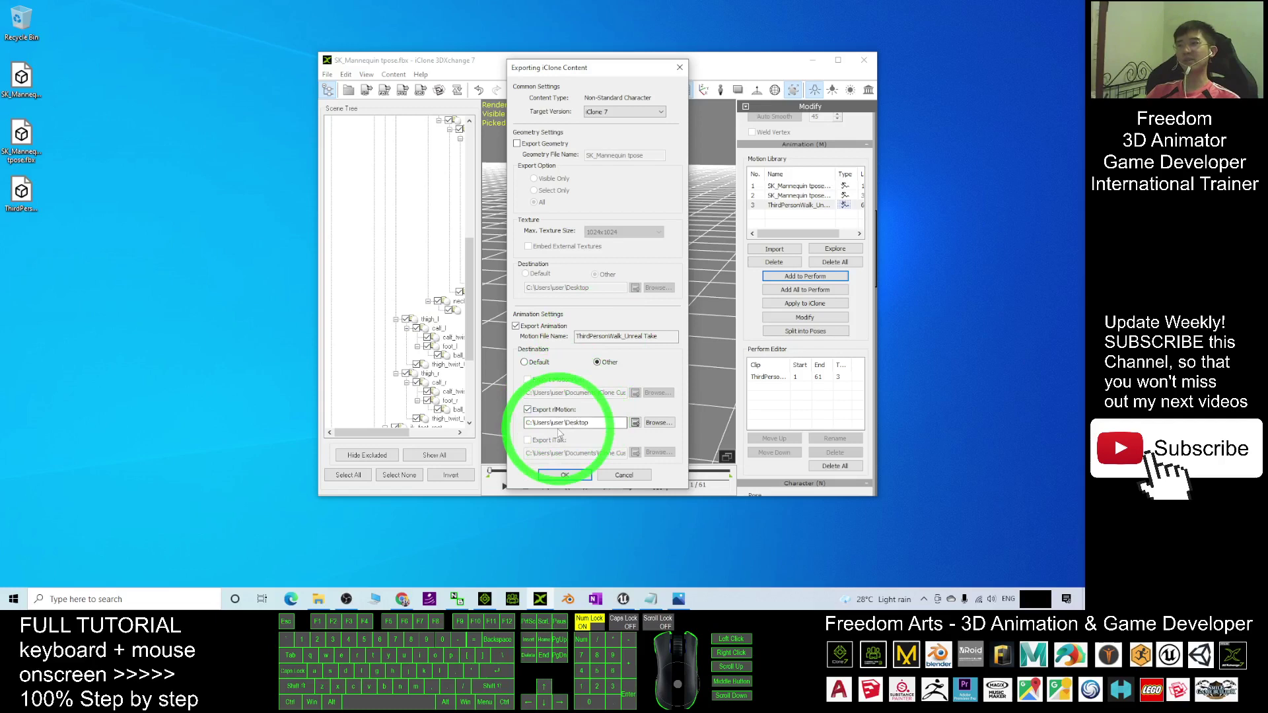
# - Export the walk to the Desktop as the iMotion file ThirdPersonWalk_Unreal Take, then select it
pyautogui.click(657, 423)
pyautogui.click(613, 367)
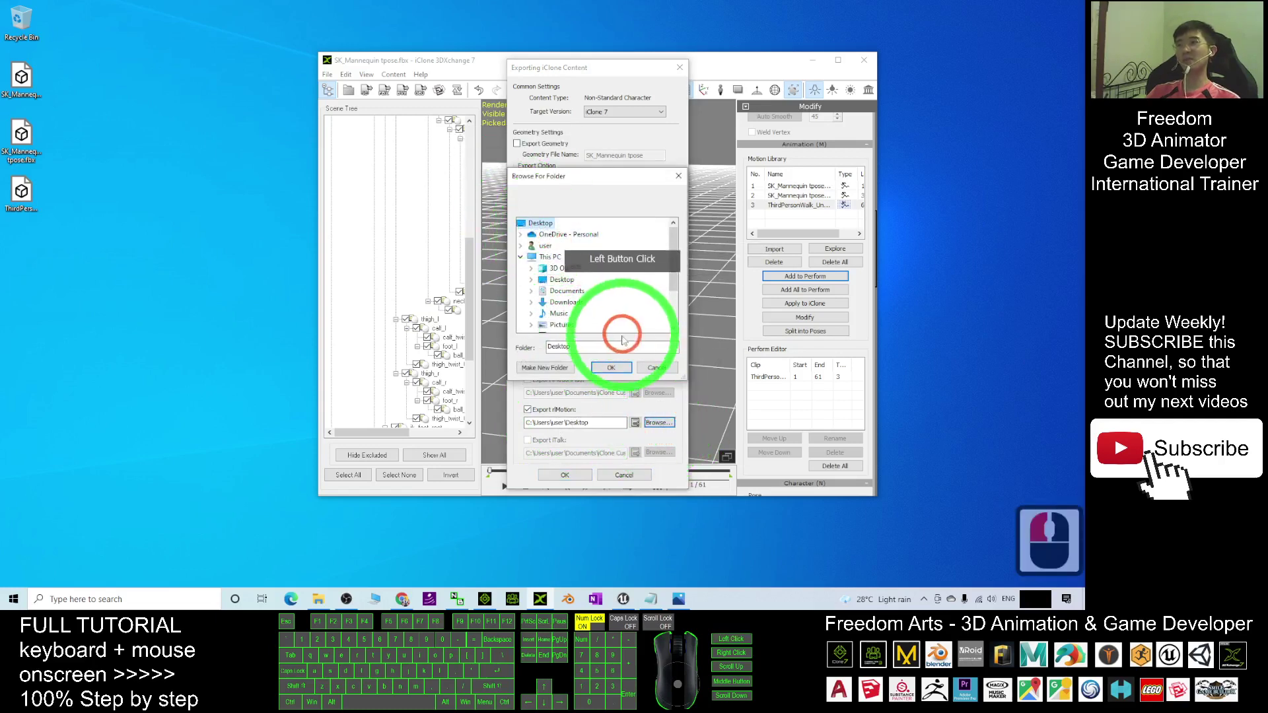
pyautogui.click(563, 478)
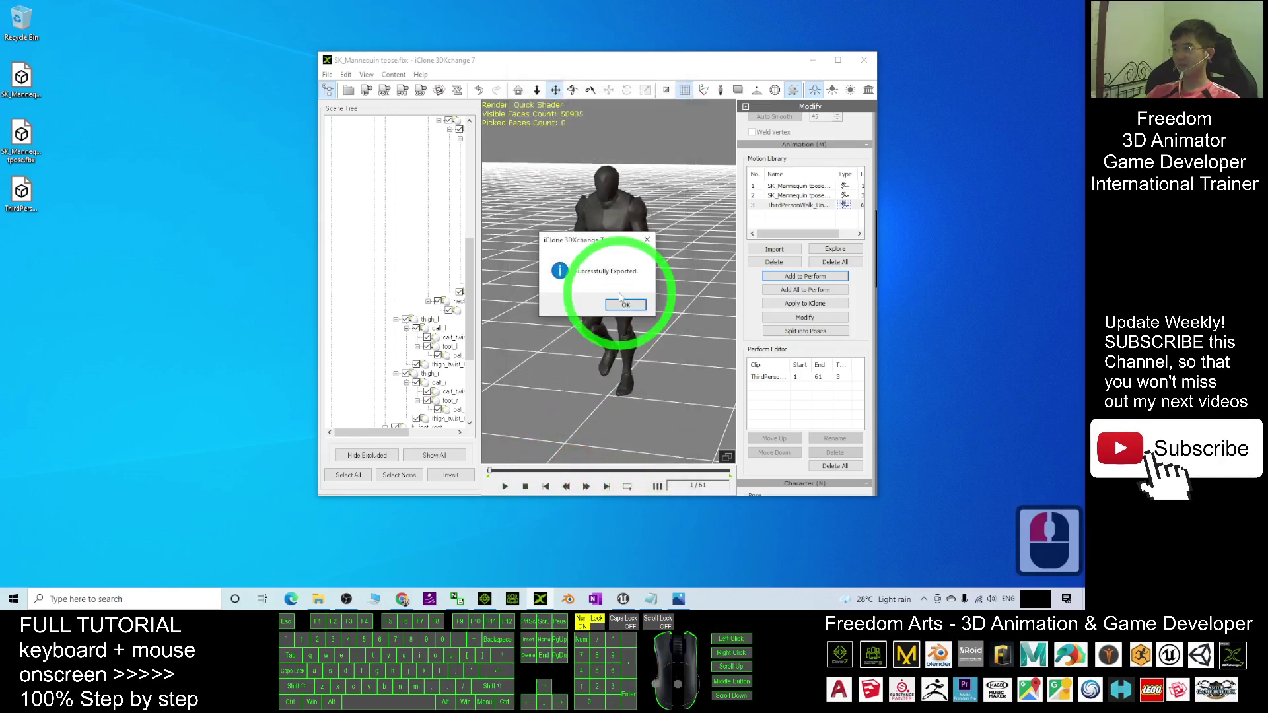
pyautogui.click(623, 306)
pyautogui.click(29, 255)
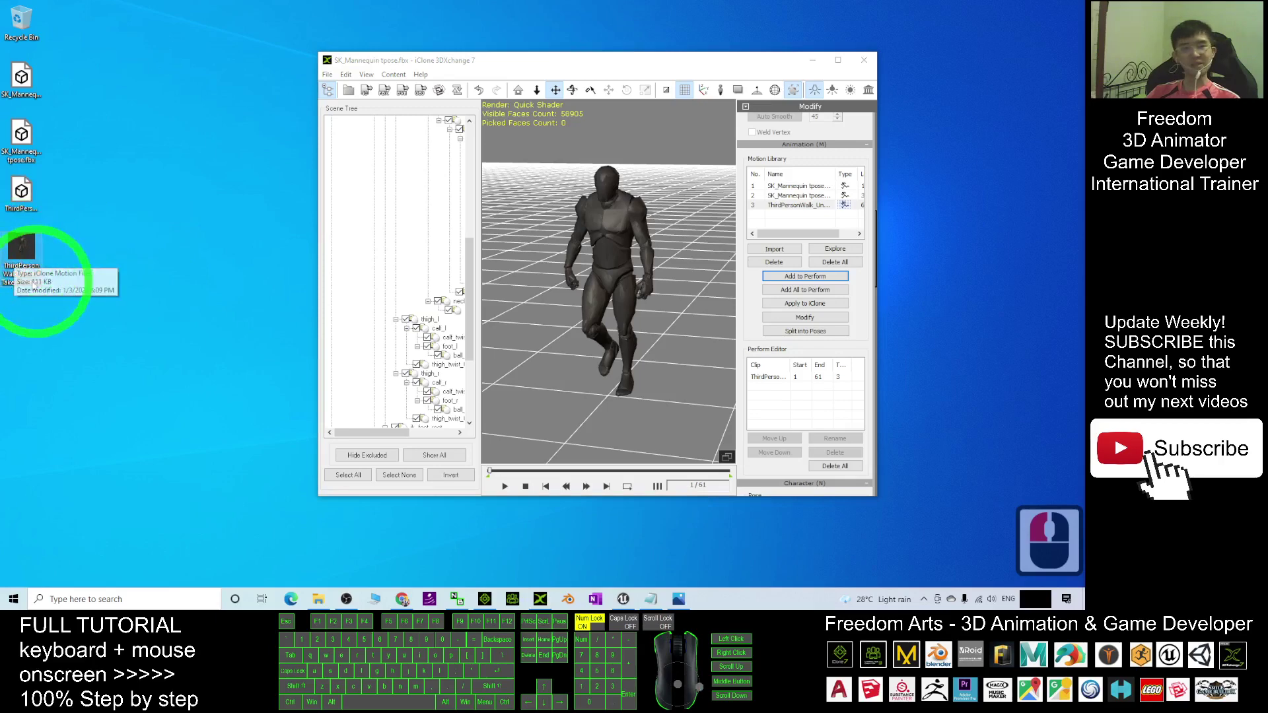
# - Bring iClone 7 forward and add Christian from Actor > Avatar > 00_CC Character to the scene
pyautogui.moveTo(35, 284); pyautogui.dragTo(515, 284)
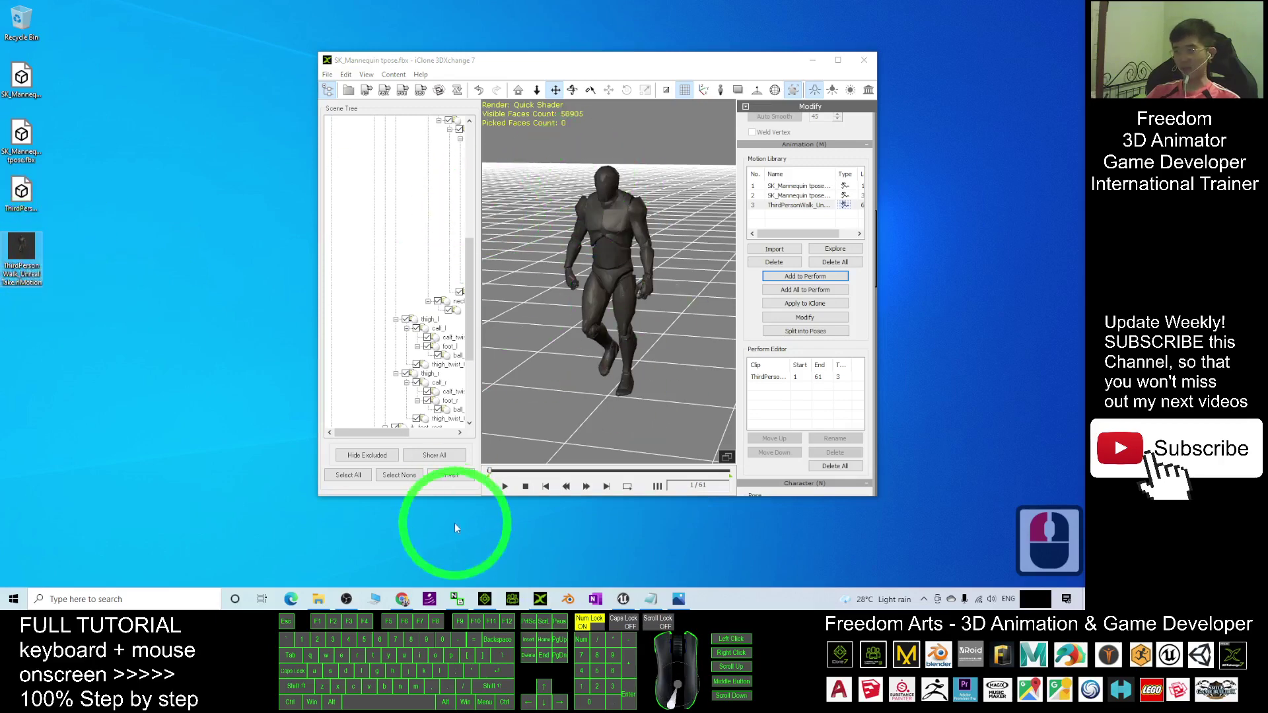
pyautogui.moveTo(484, 598); pyautogui.dragTo(136, 142)
pyautogui.click(75, 79)
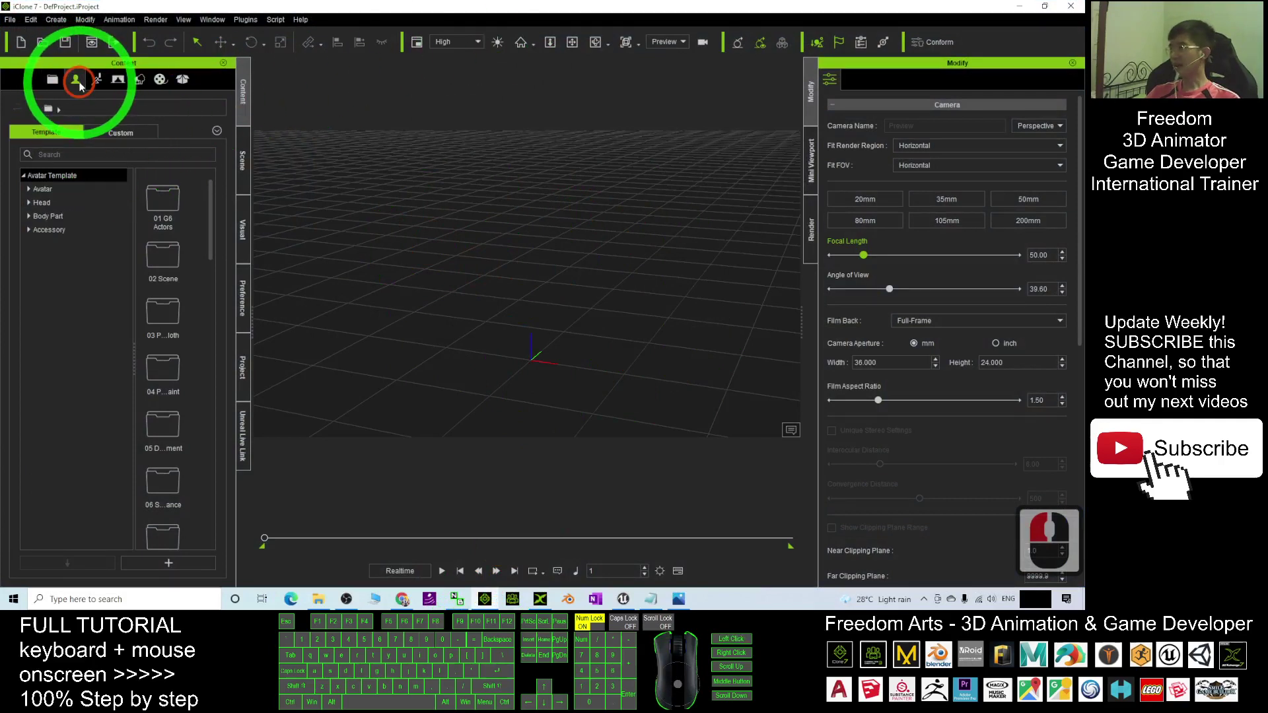
pyautogui.click(42, 189)
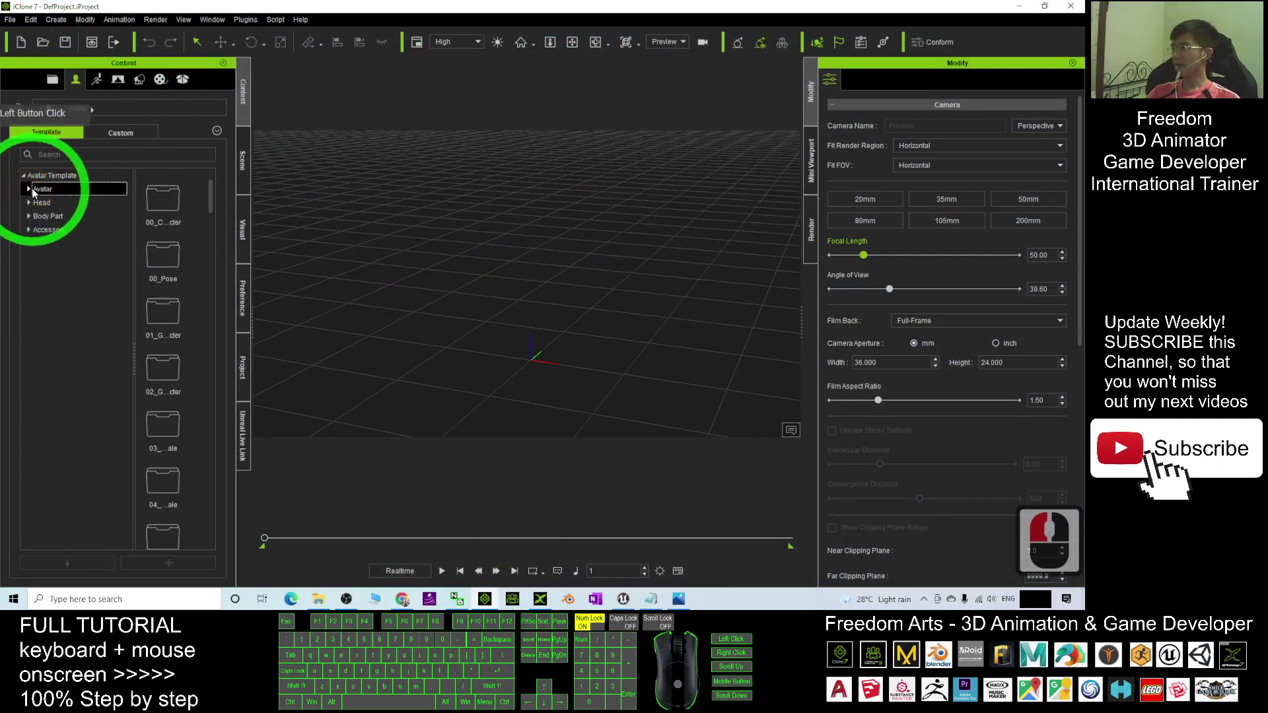
pyautogui.click(29, 190)
pyautogui.click(66, 203)
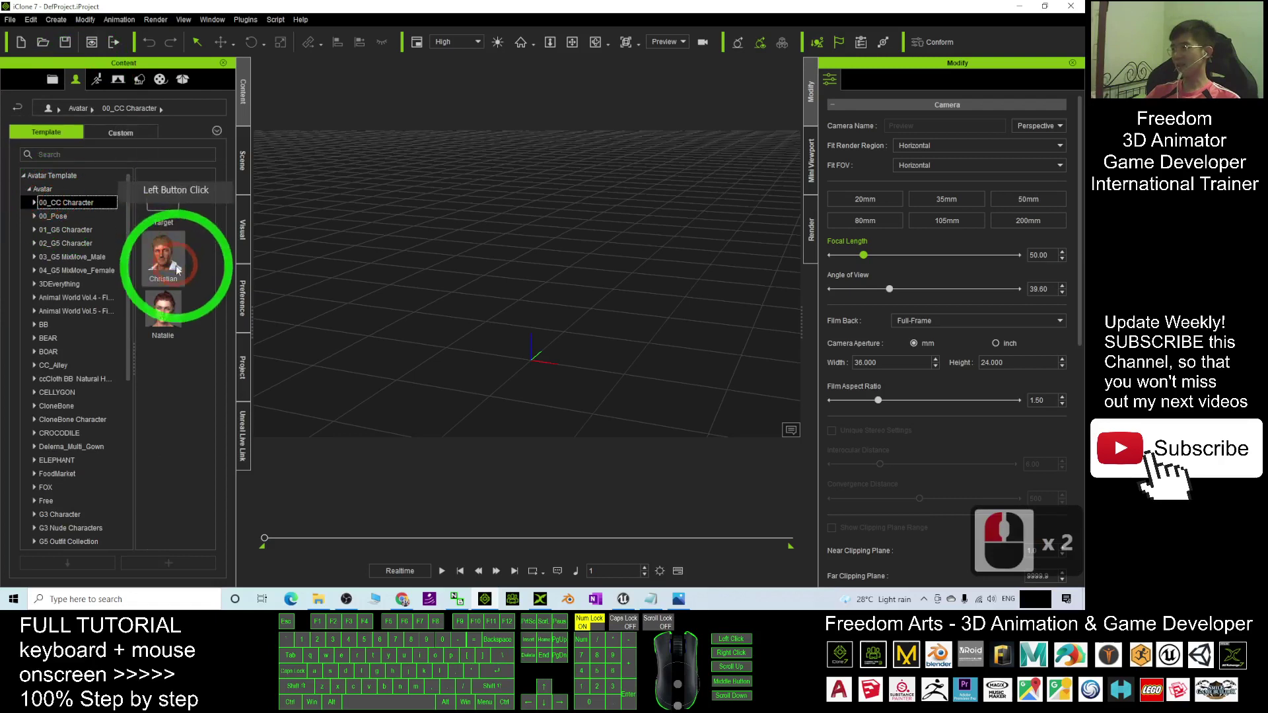
pyautogui.moveTo(165, 271); pyautogui.dragTo(512, 368)
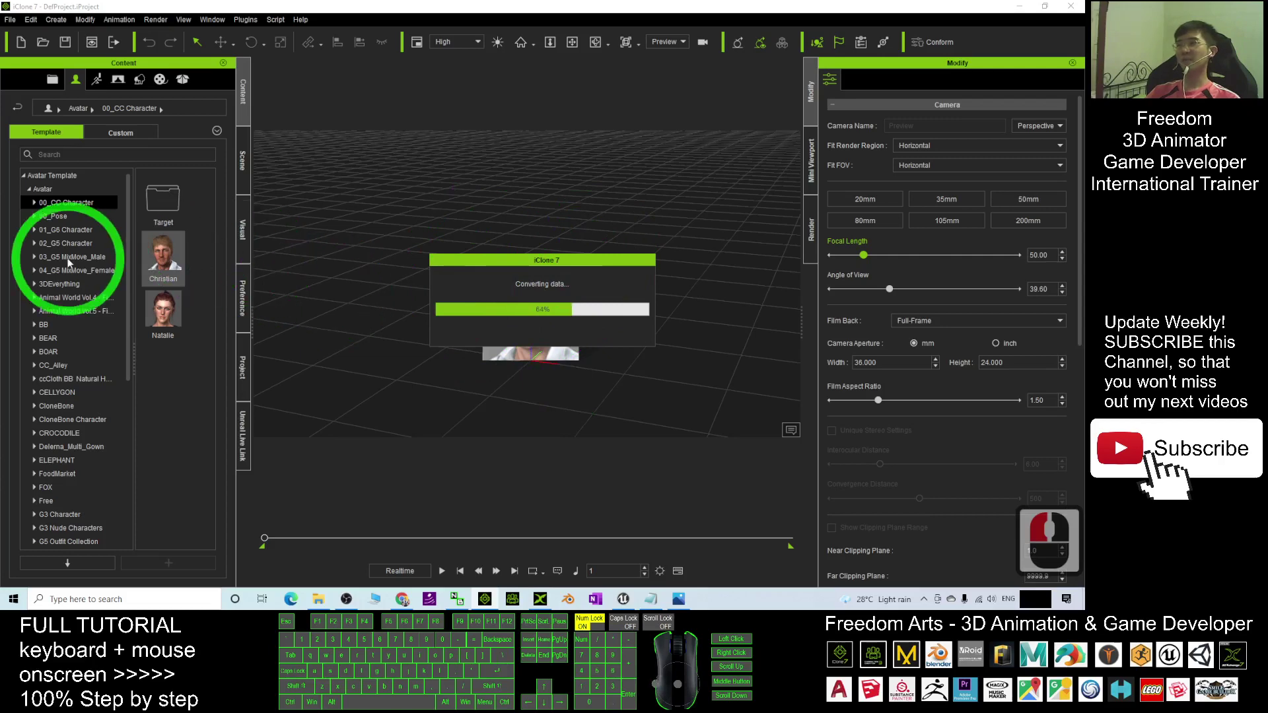
# - Apply the walk iMotion from the desktop onto Christian and frame him from the front
pyautogui.doubleClick(475, 7)
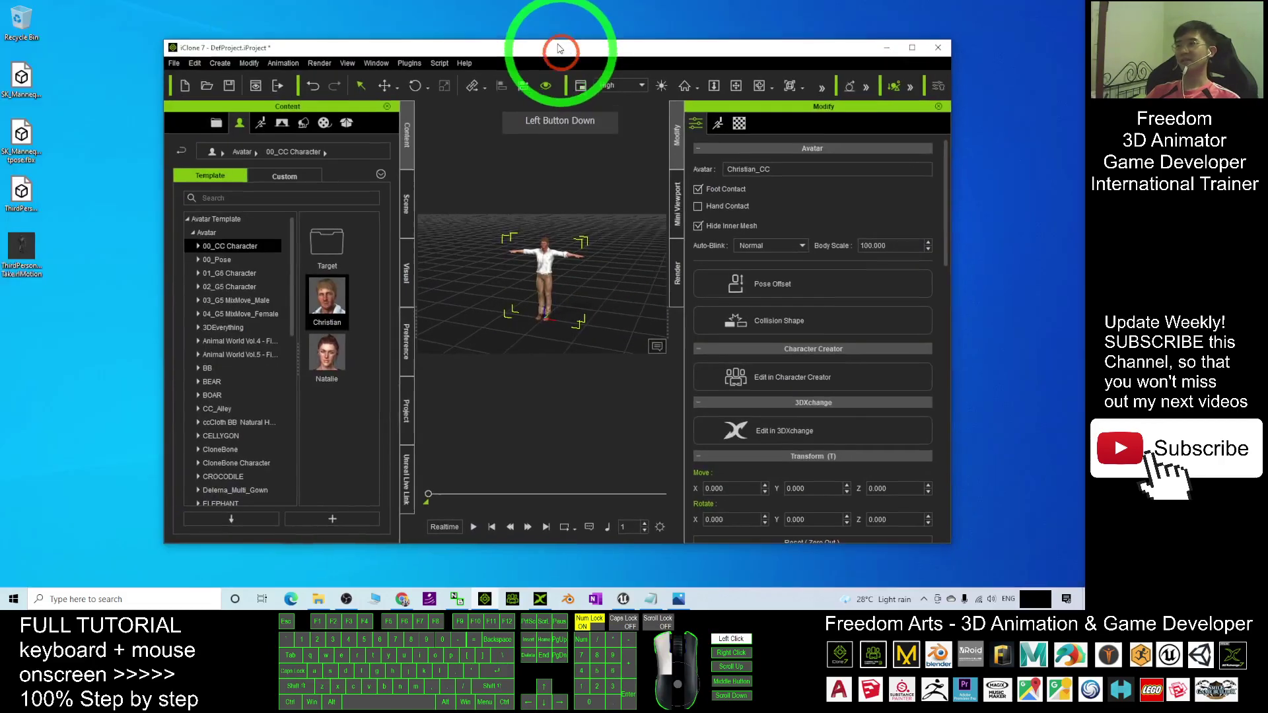
pyautogui.moveTo(3, 239); pyautogui.dragTo(547, 264)
pyautogui.click(908, 42)
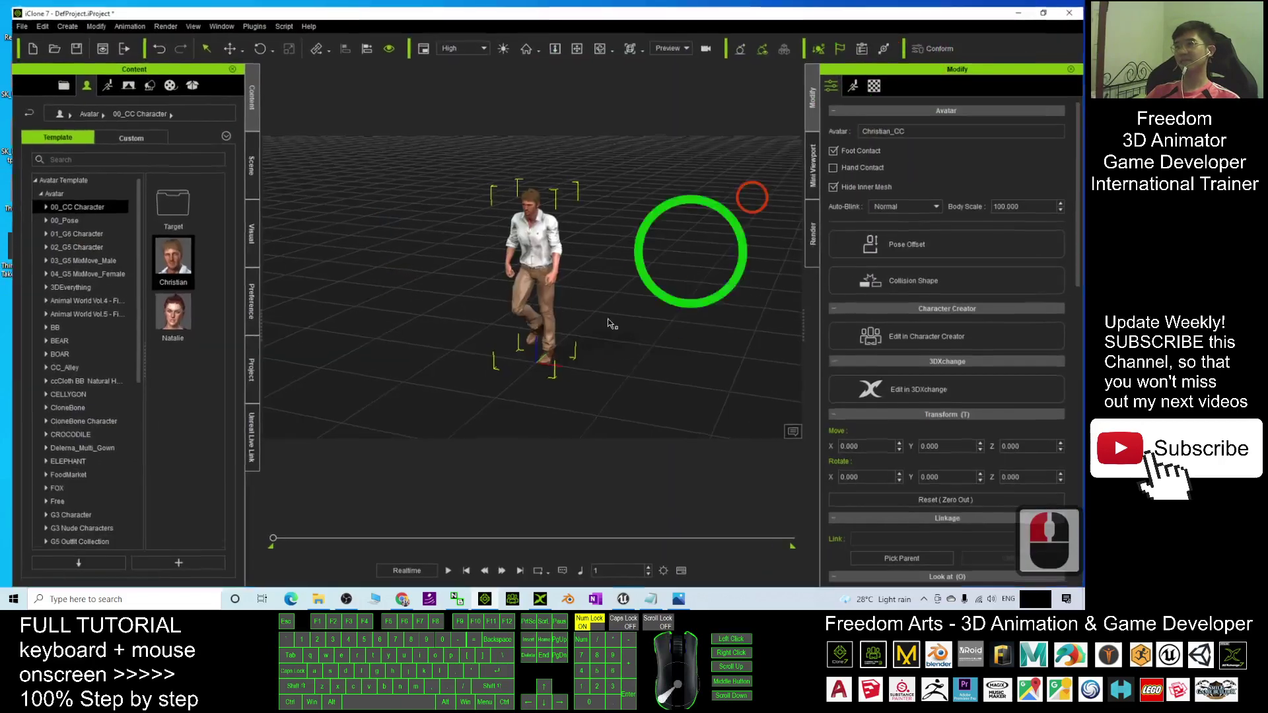
pyautogui.click(546, 259)
pyautogui.doubleClick(538, 297)
pyautogui.click(538, 354)
pyautogui.click(656, 338)
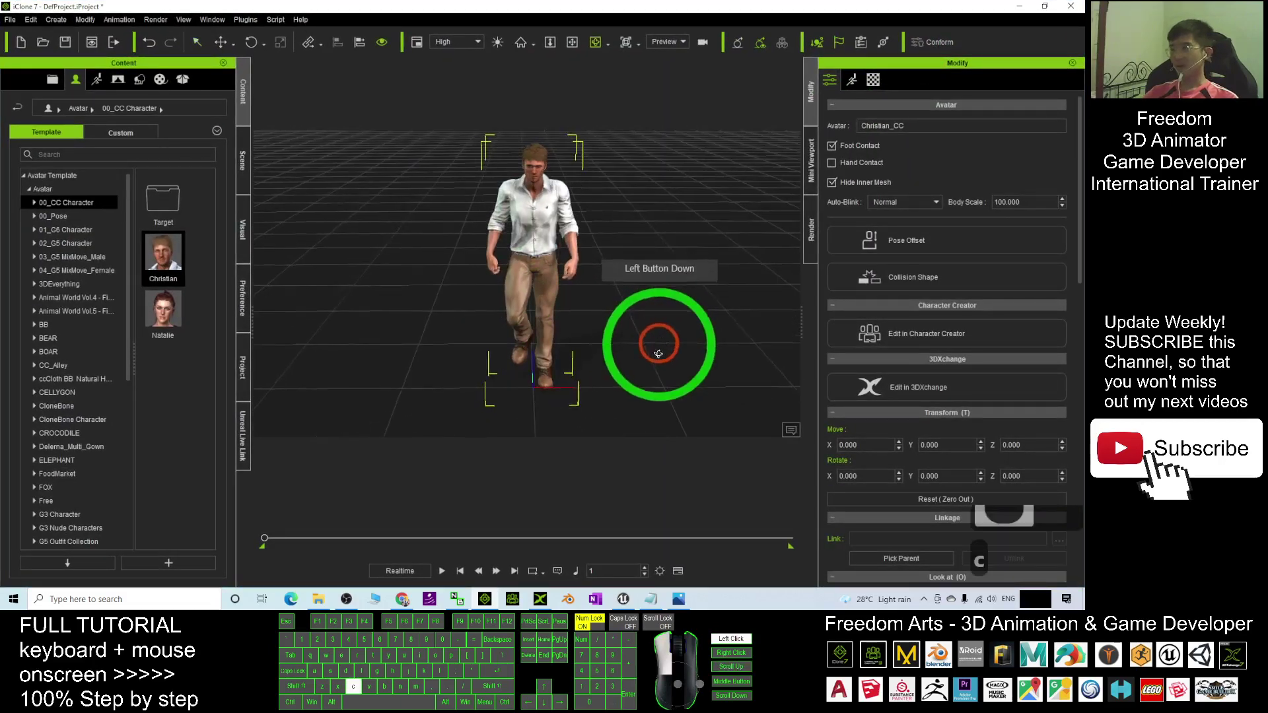
pyautogui.click(430, 572)
# - Play Christian's walk, pause and resume it, then stop back at frame 1
pyautogui.click(442, 571)
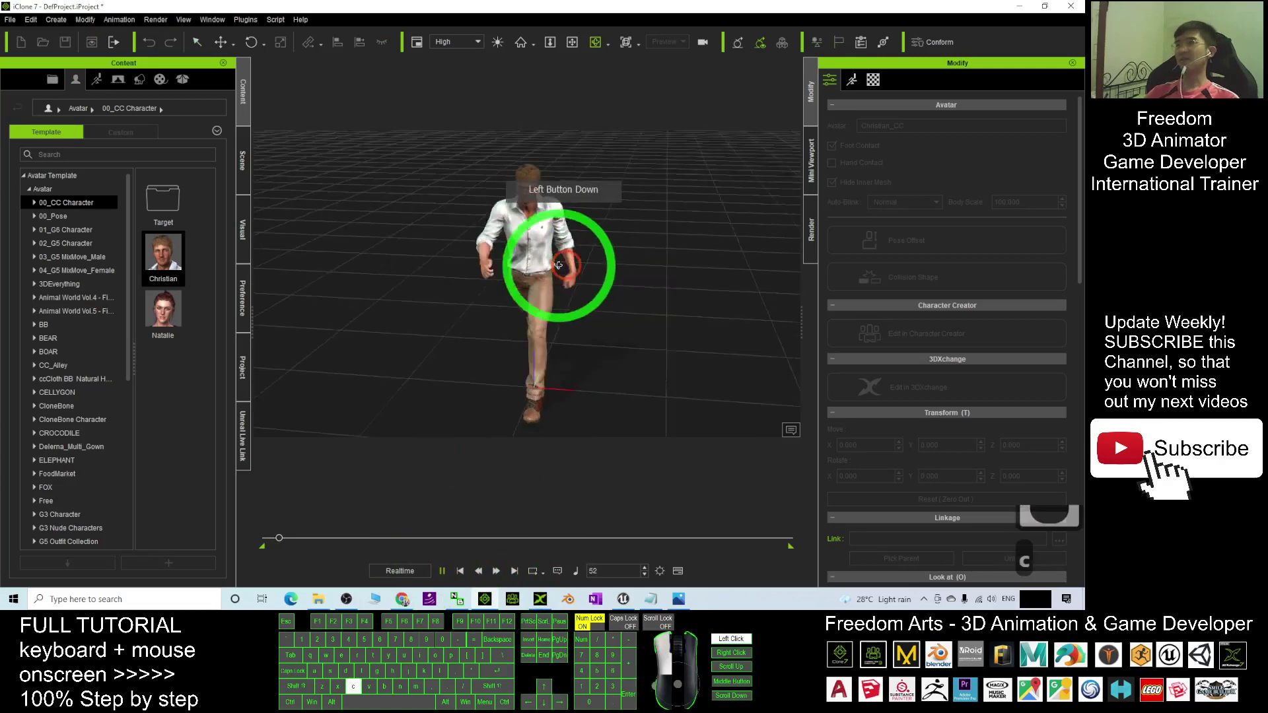
pyautogui.click(486, 362)
pyautogui.click(405, 564)
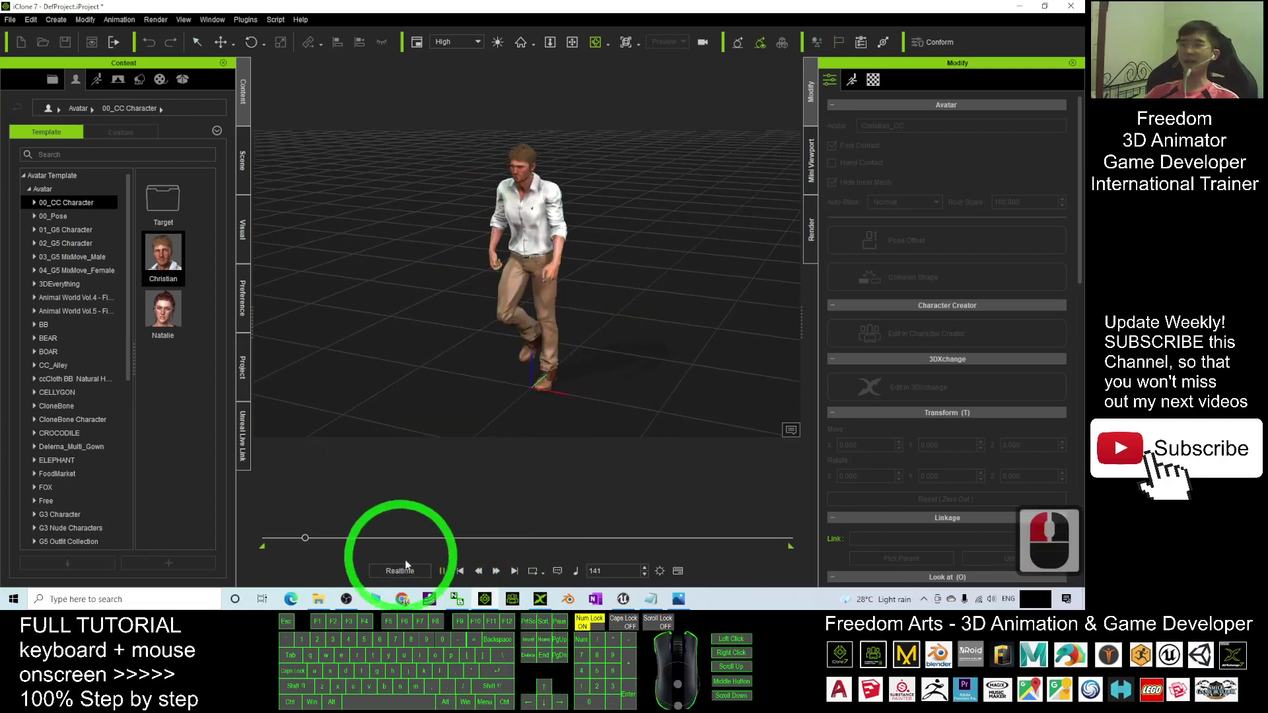
pyautogui.click(443, 571)
pyautogui.click(442, 570)
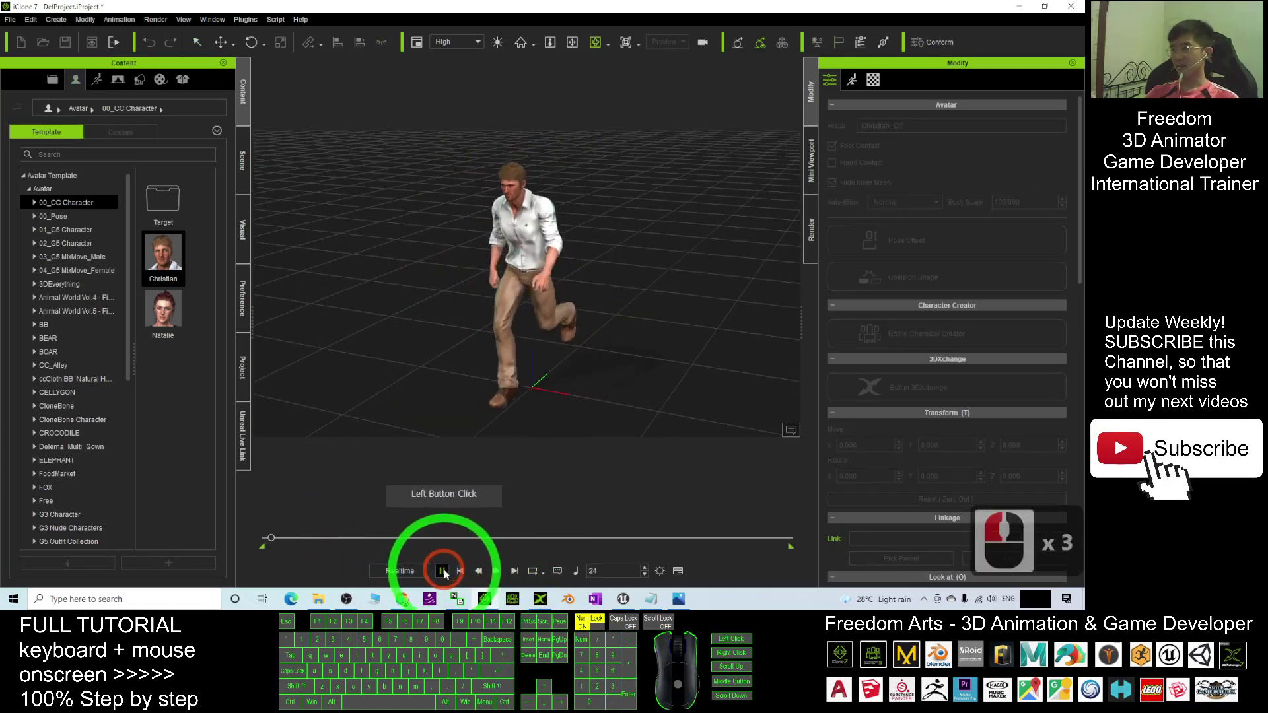
pyautogui.click(442, 571)
pyautogui.click(461, 571)
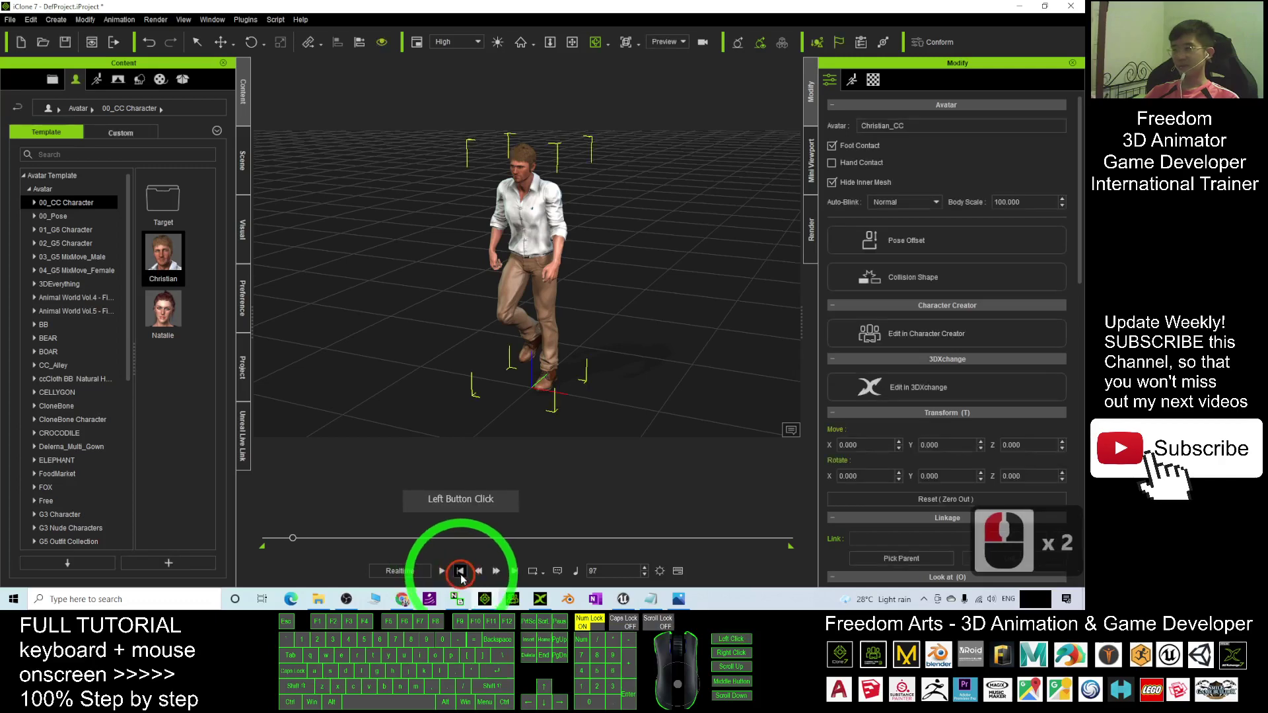
# - Select Christian to show his settings, then switch to the Unreal Engine editor
pyautogui.click(534, 315)
pyautogui.click(553, 529)
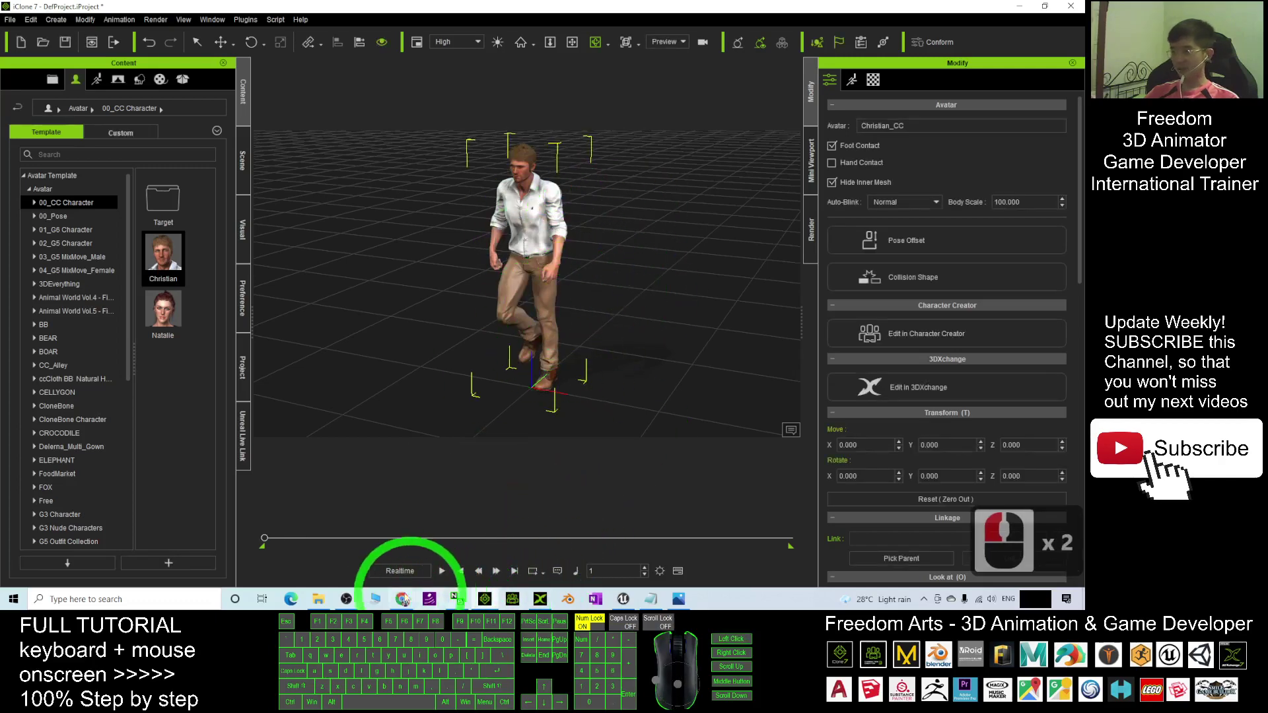
pyautogui.click(623, 598)
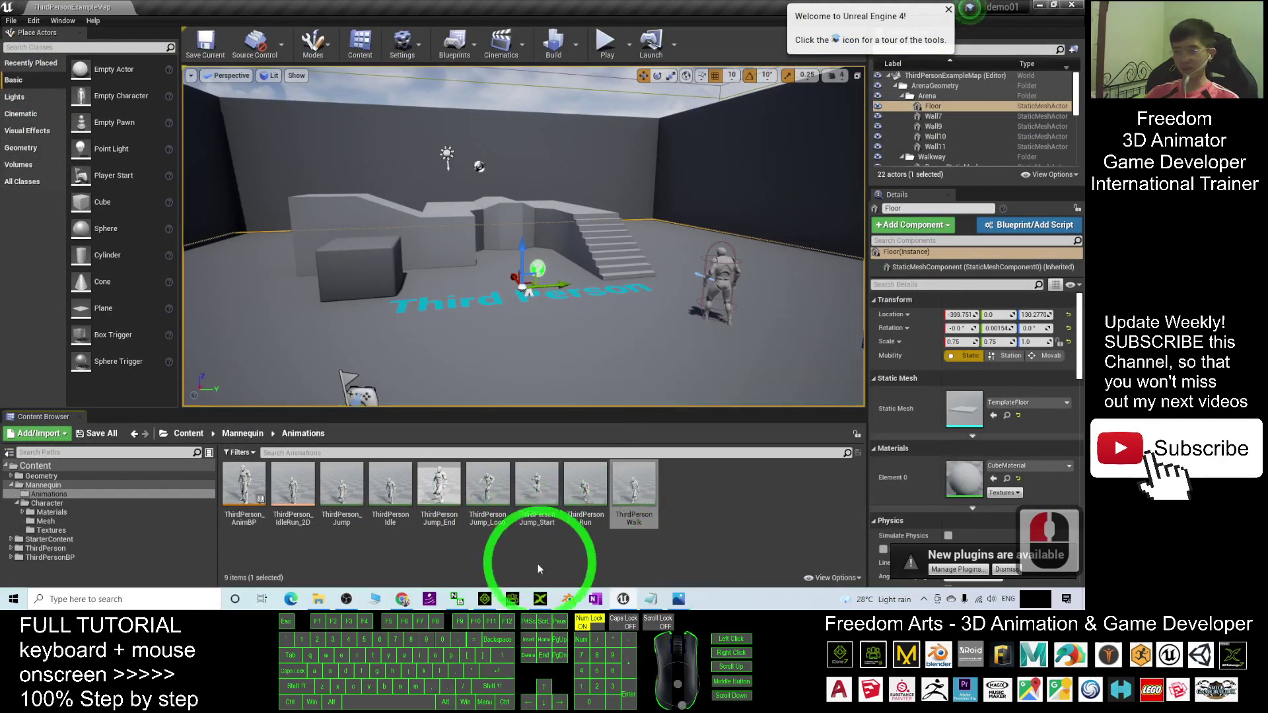
# - Drag the ThirdPersonWalk iMotion file from the desktop into iClone's Content panel, then maximize iClone
pyautogui.click(485, 599)
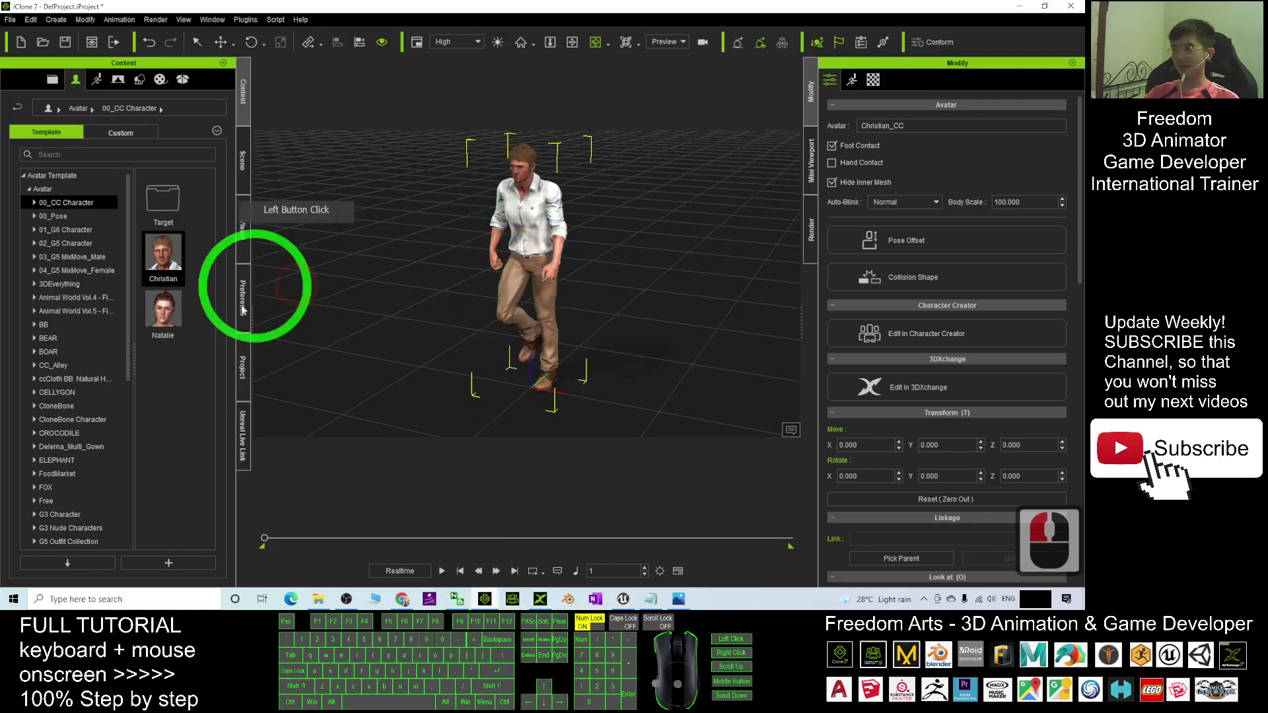
pyautogui.moveTo(509, 4); pyautogui.dragTo(536, 107)
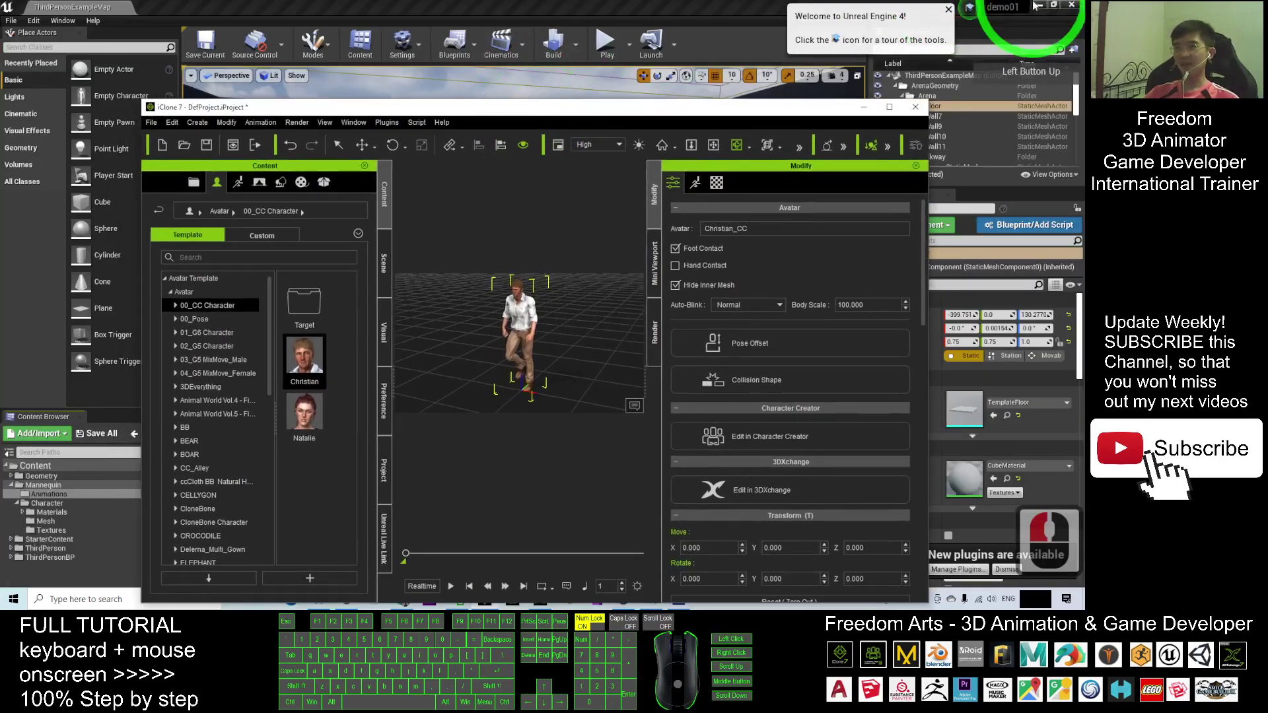
pyautogui.click(1038, 4)
pyautogui.click(39, 322)
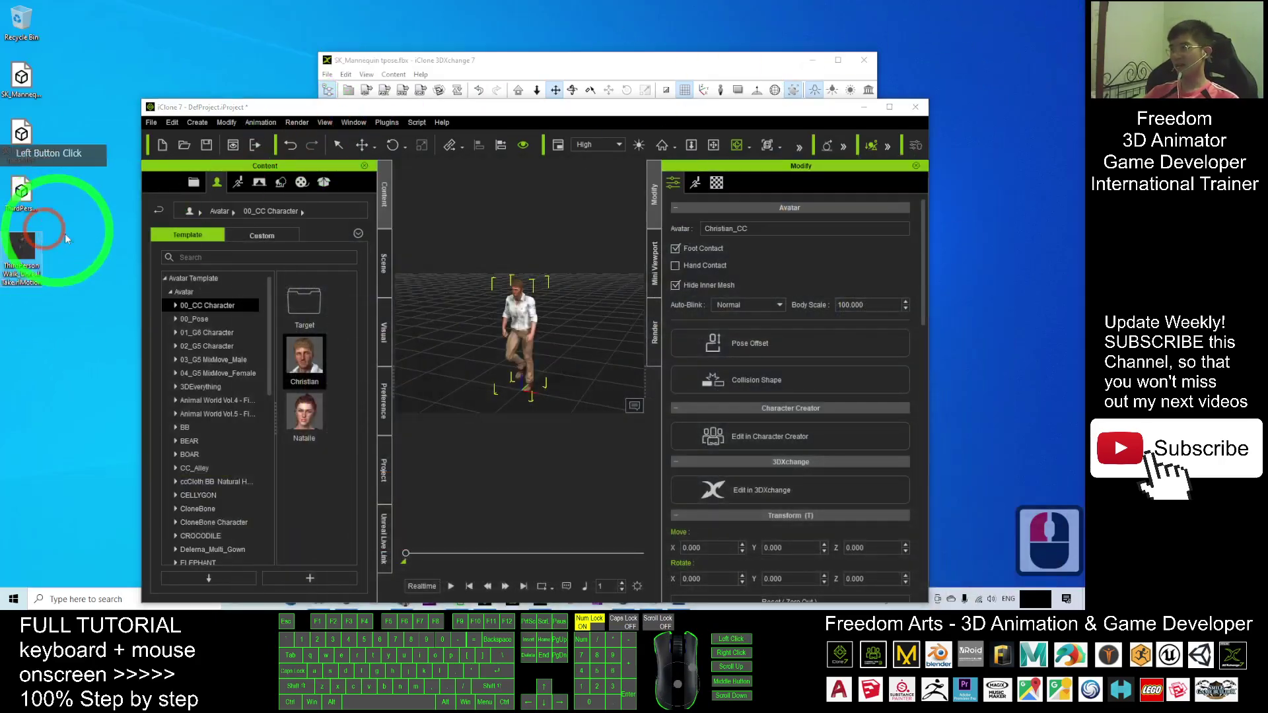
pyautogui.moveTo(33, 254); pyautogui.dragTo(919, 121)
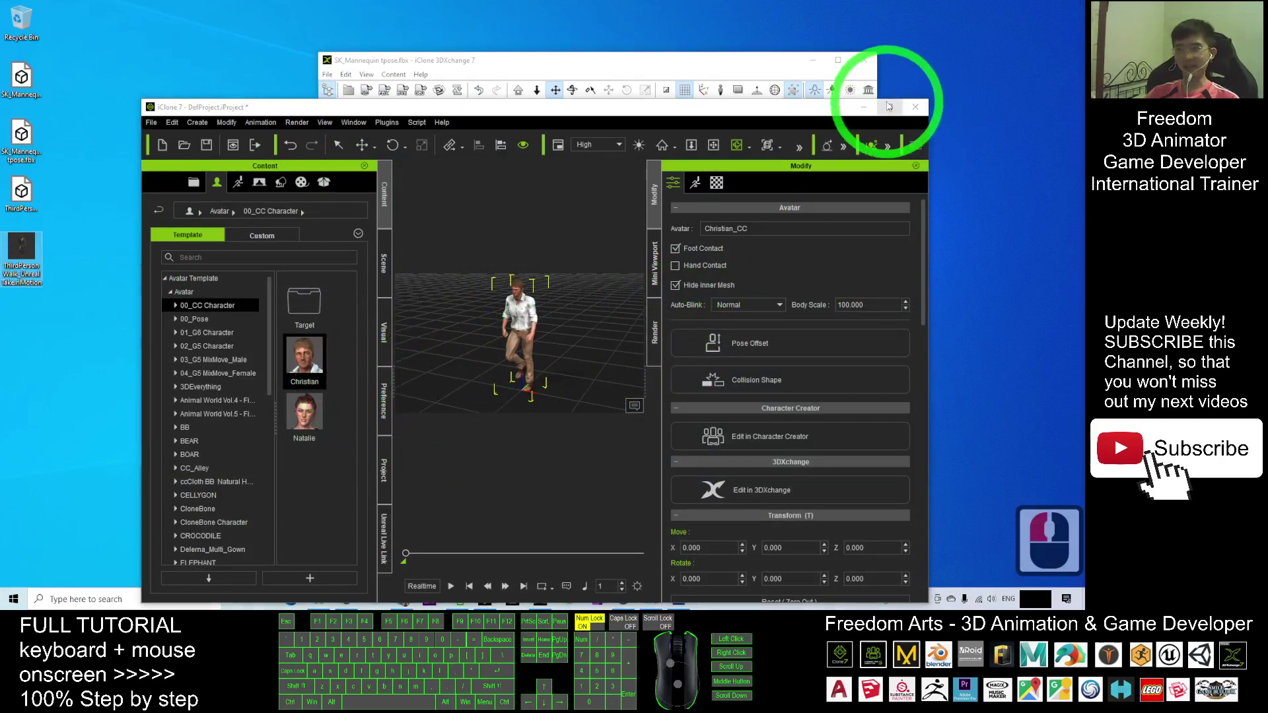
pyautogui.click(889, 106)
# - Show cover.jpg in Photos, then return to the Unreal Engine editor
pyautogui.click(658, 601)
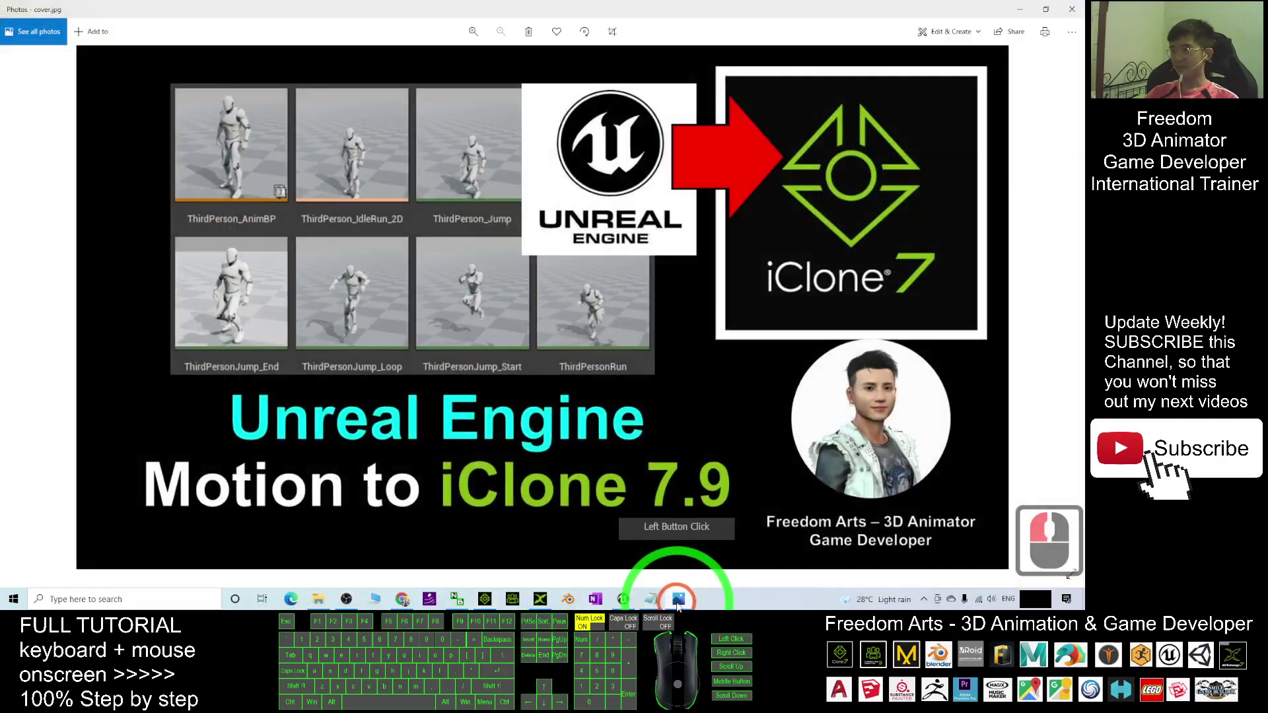
pyautogui.click(851, 528)
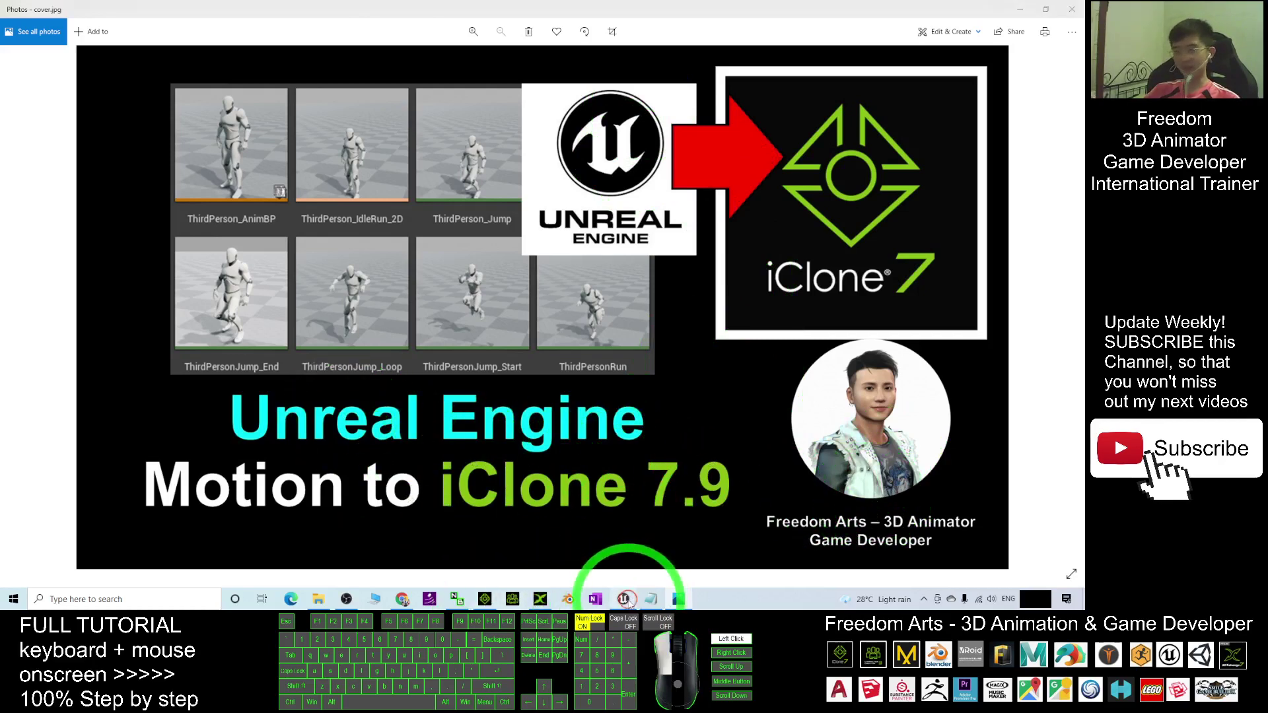
pyautogui.click(624, 599)
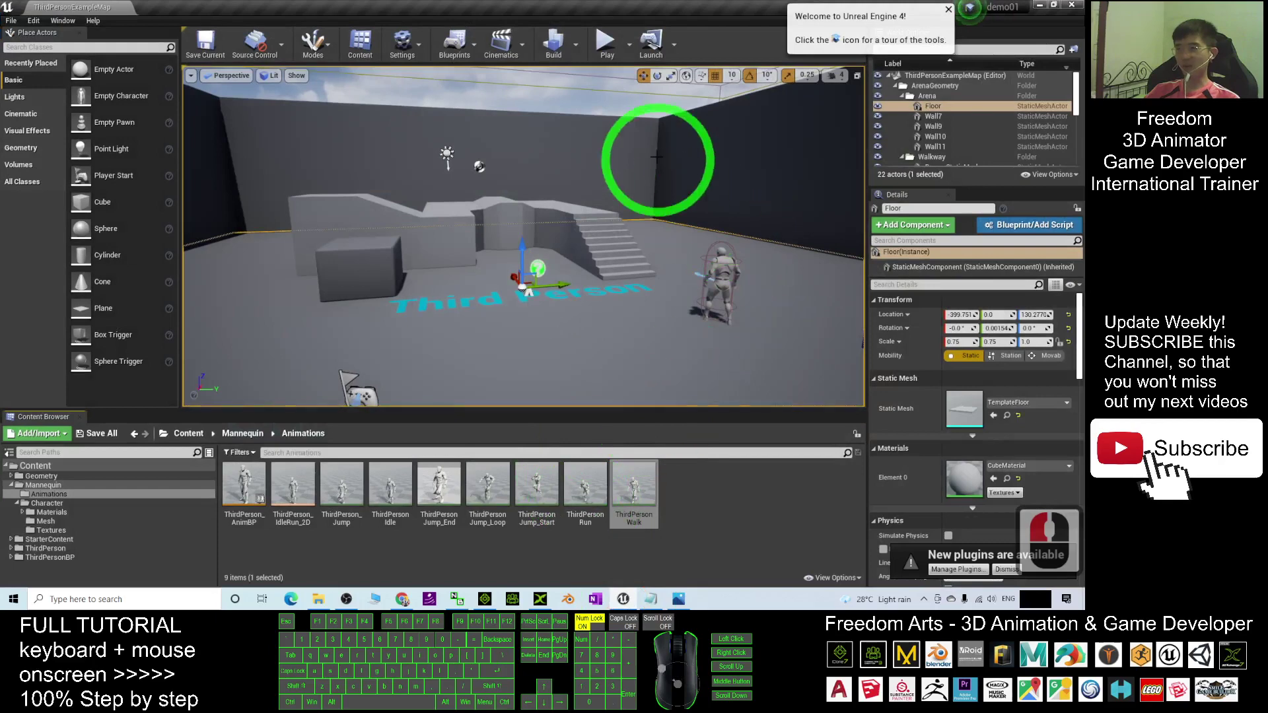
# - Switch to iClone 7, replay Christian's walk, and stop back at frame 1
pyautogui.click(482, 599)
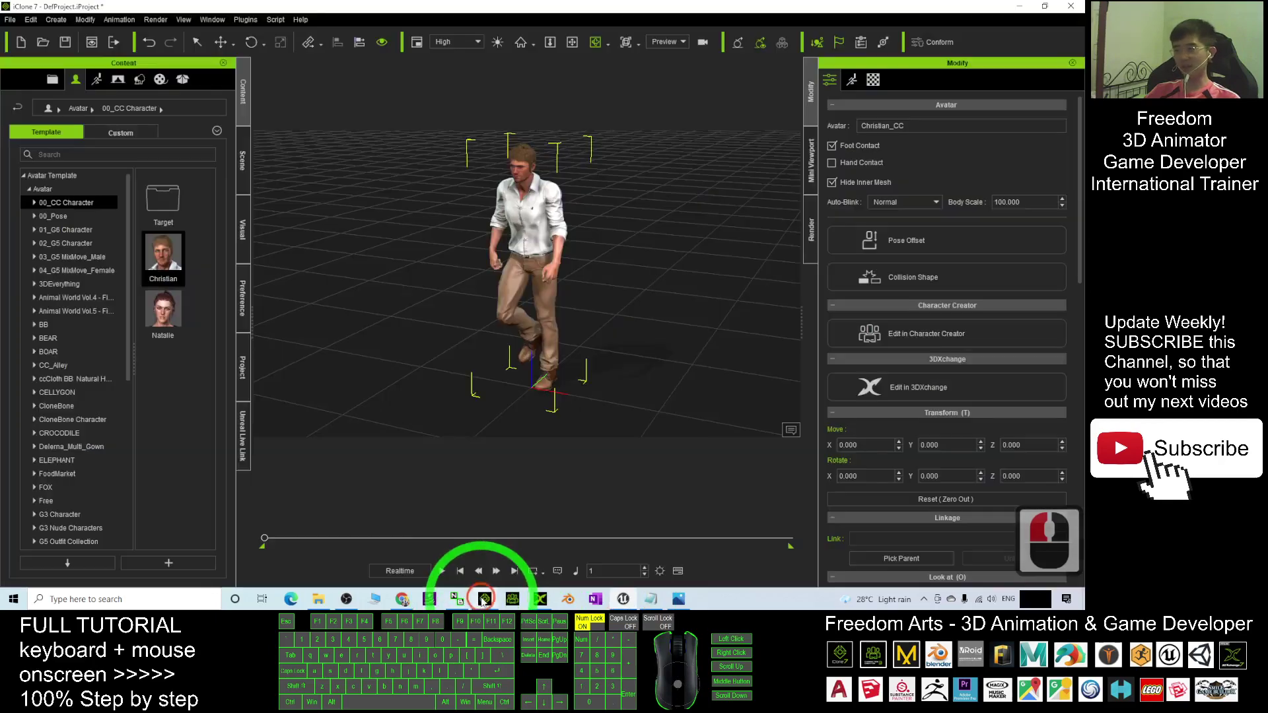
pyautogui.click(460, 571)
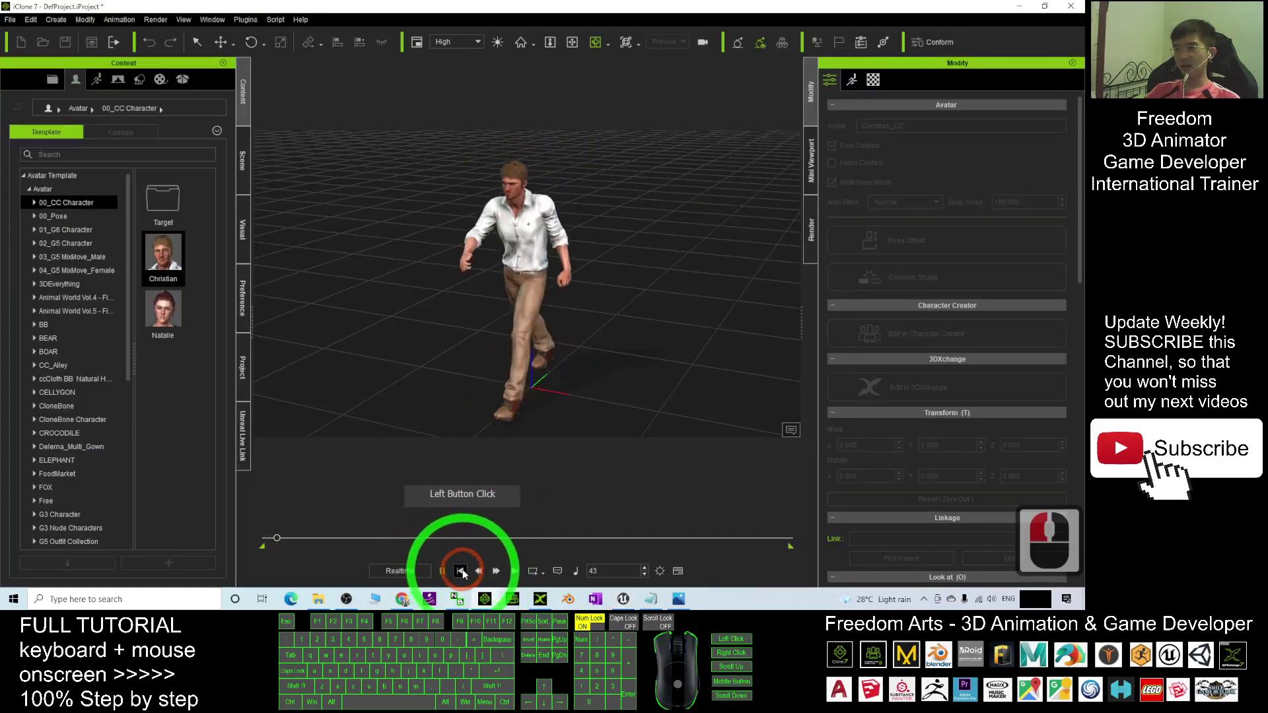
pyautogui.click(461, 572)
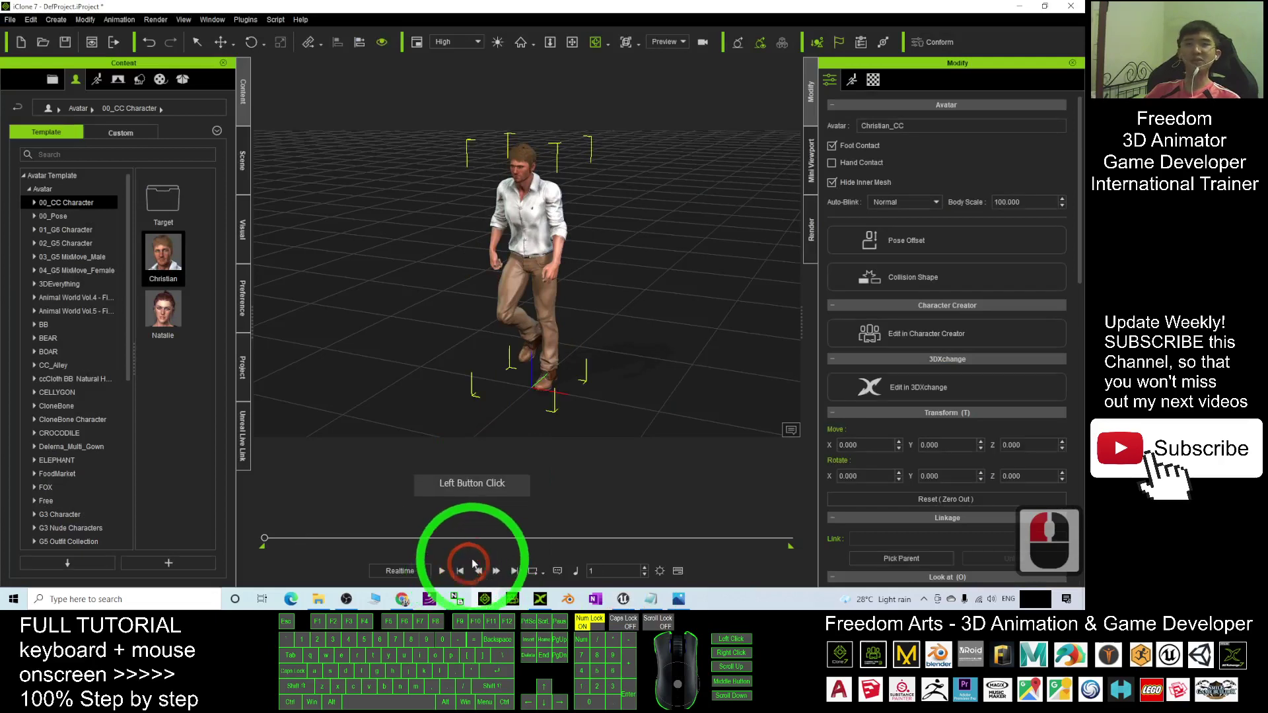